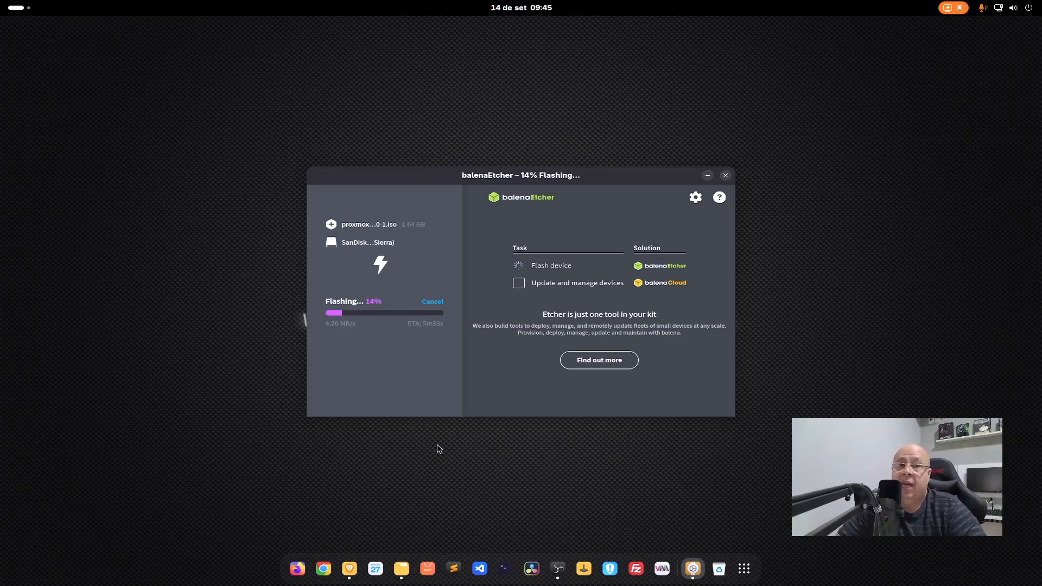
- Switch to the Brave browser and open the storage article "Quais são os tipos de RAID?" on the Facillitytec site
left_click(341, 568)
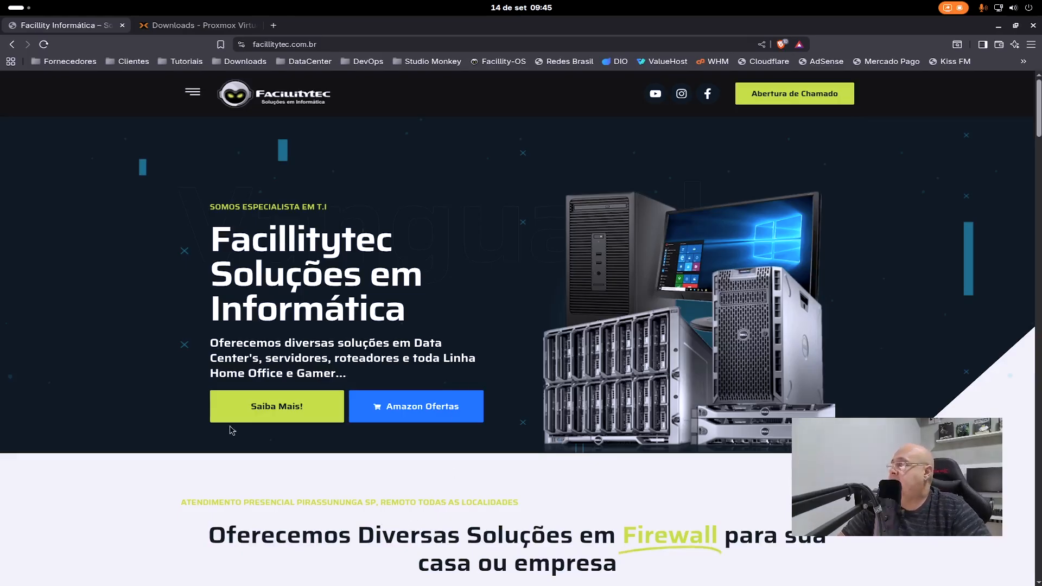
left_click(193, 93)
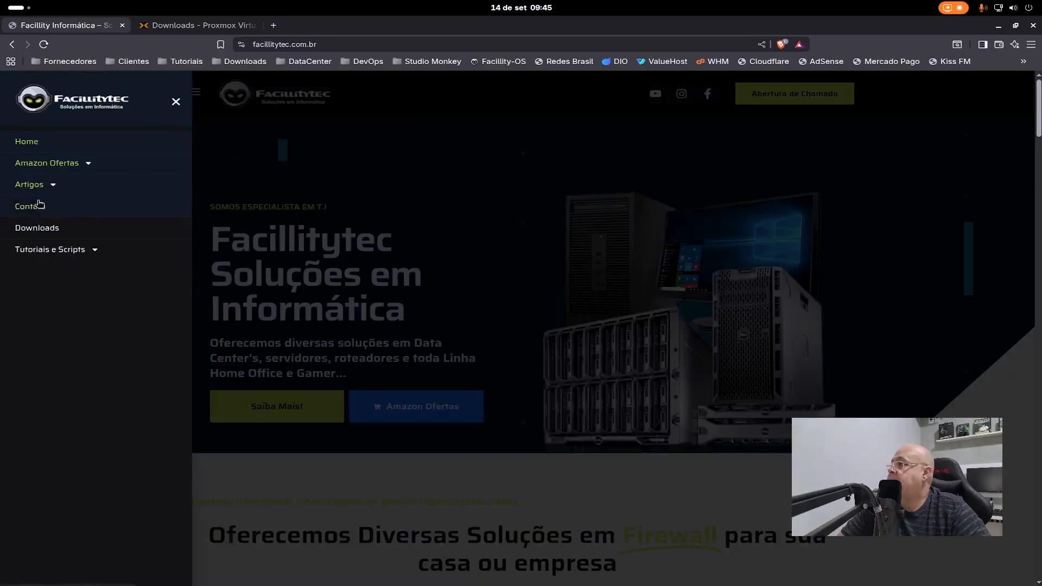
left_click(52, 185)
left_click(96, 208)
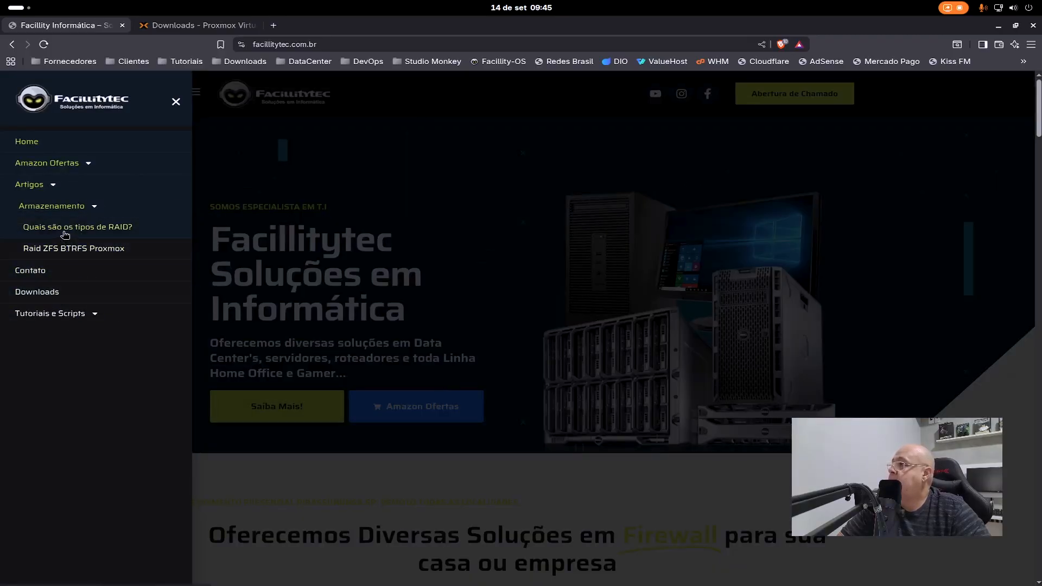
left_click(112, 228)
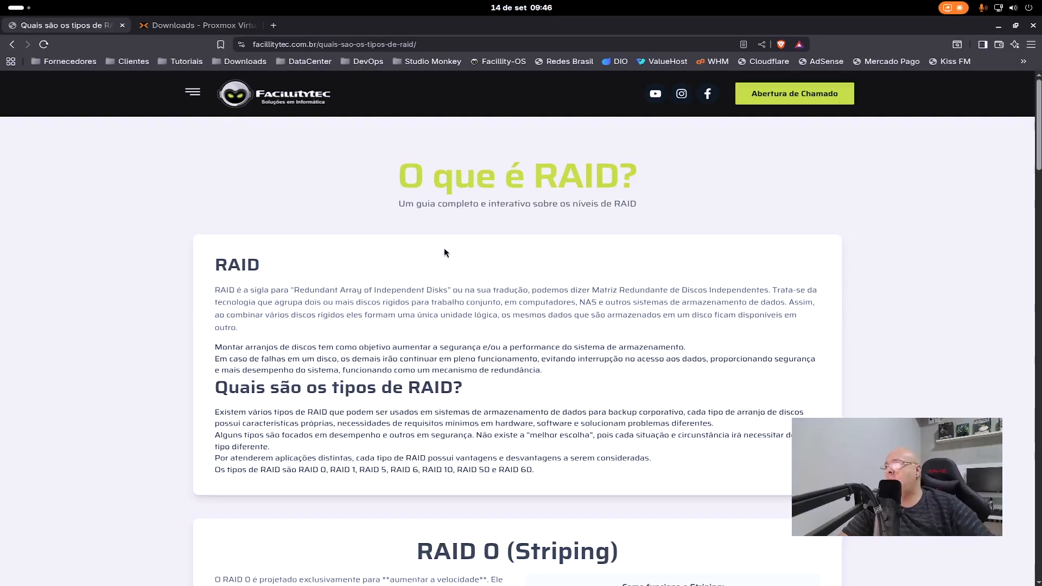
- Examine the RAID 0 and RAID 1 sections, highlighting the fault tolerance line in each one
scroll(440, 244, "down", 6)
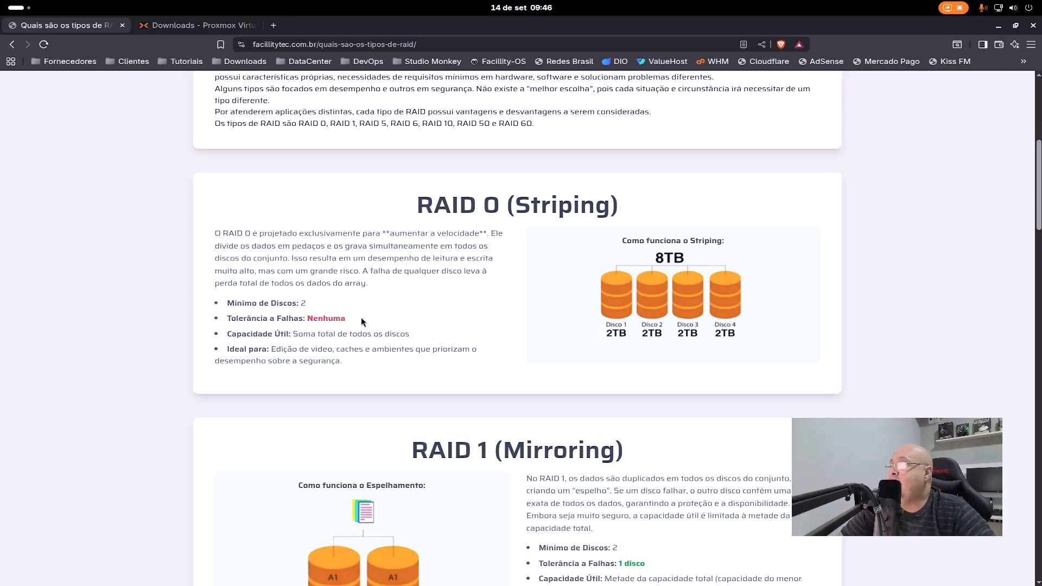
left_click_drag(350, 318, 233, 321)
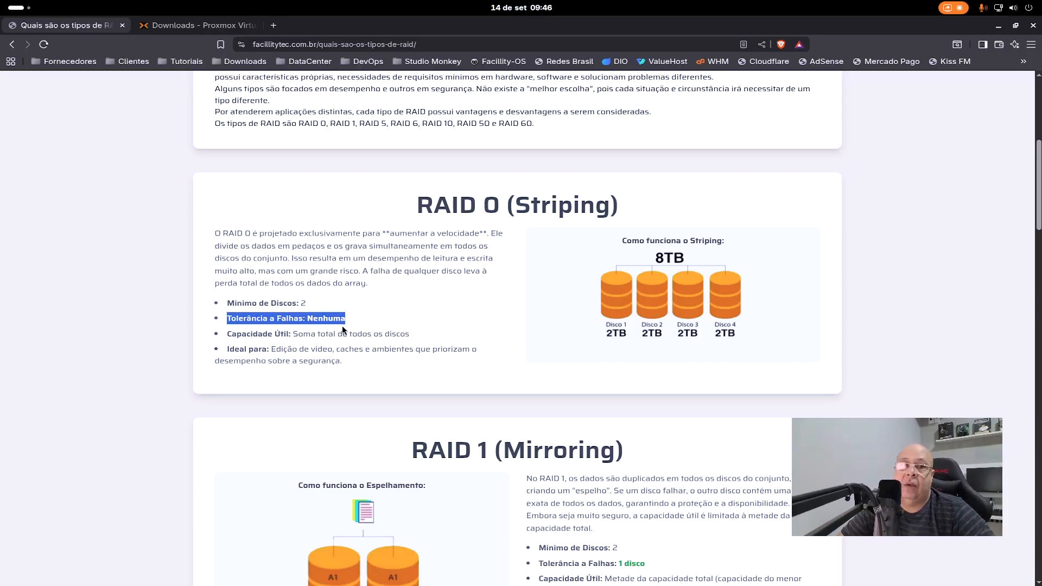
scroll(488, 325, "down", 3)
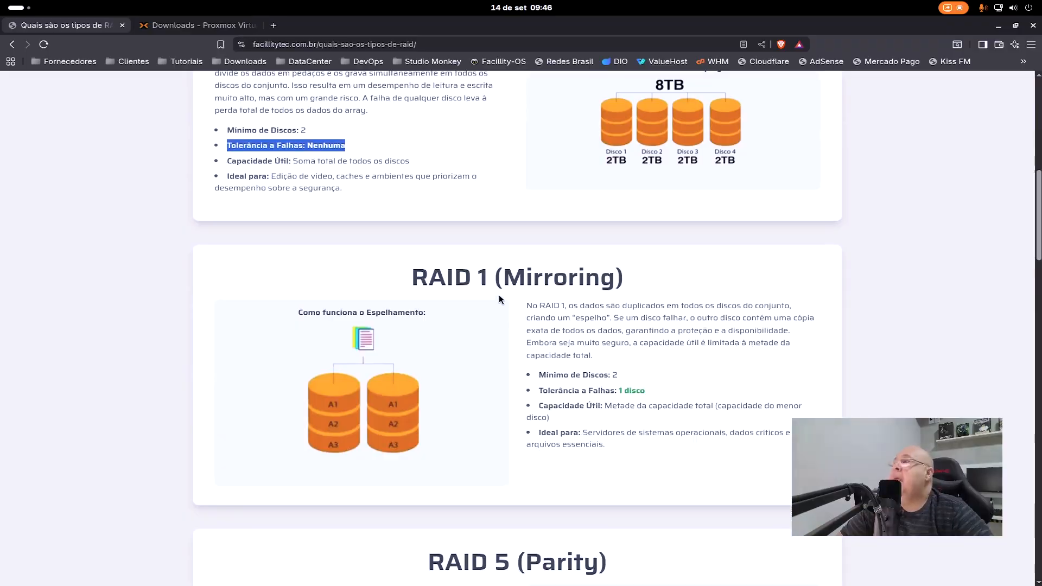
scroll(460, 248, "down", 1)
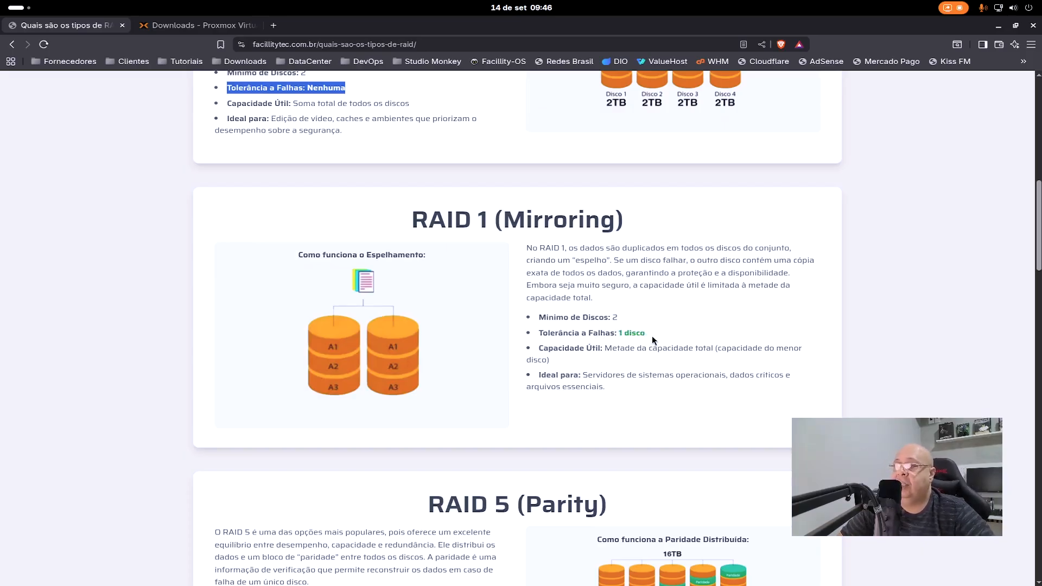
left_click_drag(647, 332, 537, 333)
- Read through the RAID 5, RAID 6, RAID 10, RAID 50 and RAID 60 sections for minimum disks, fault tolerance and usable capacity
scroll(683, 380, "down", 5)
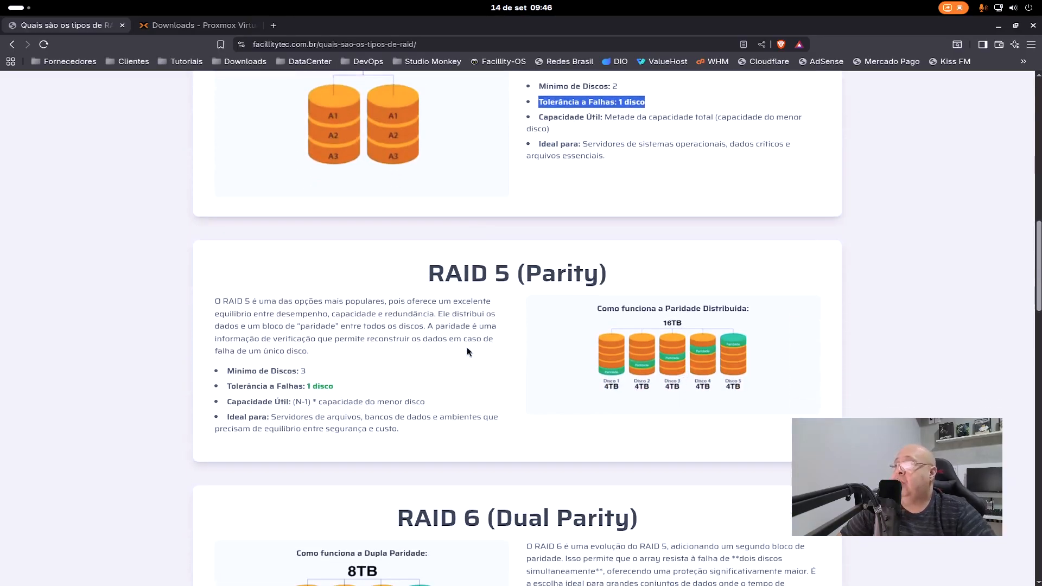
scroll(493, 301, "down", 1)
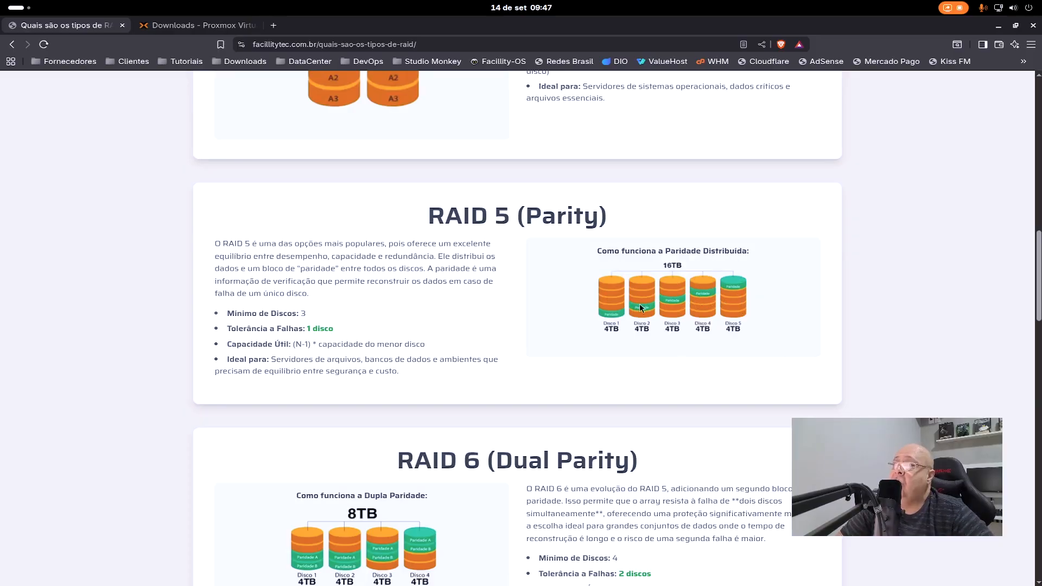
scroll(742, 312, "down", 4)
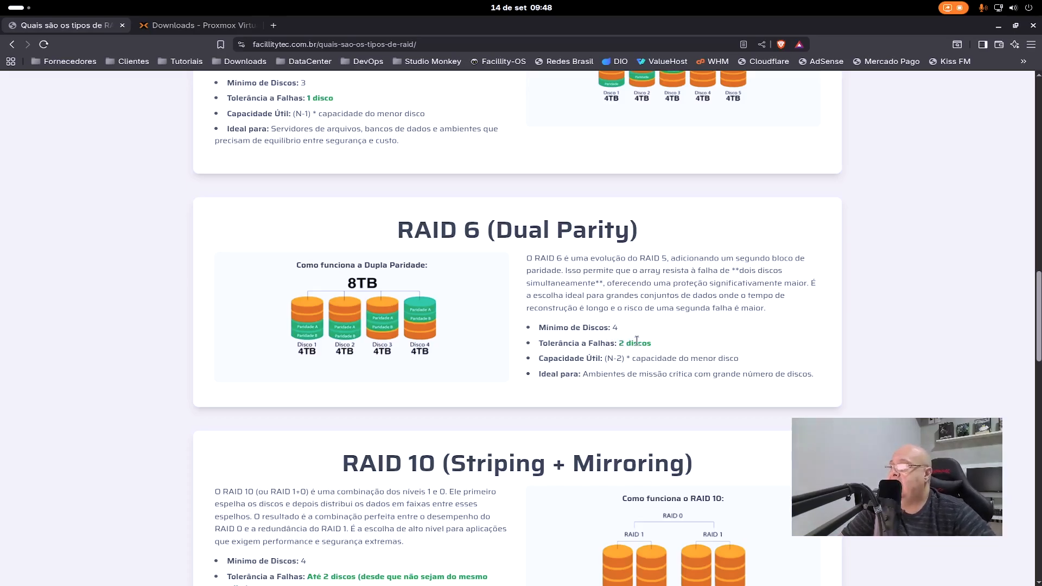
scroll(637, 340, "down", 4)
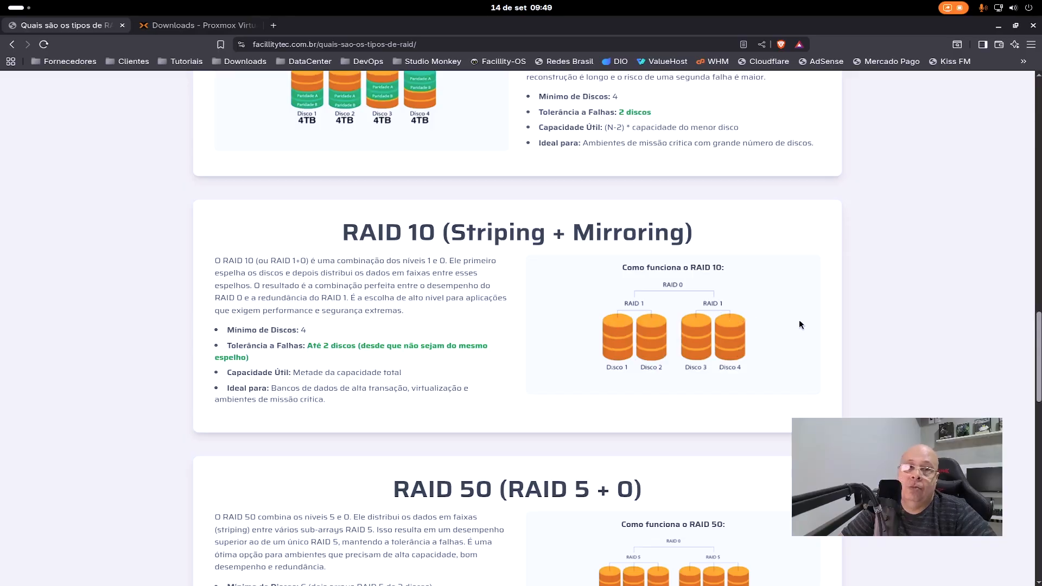
scroll(740, 353, "down", 4)
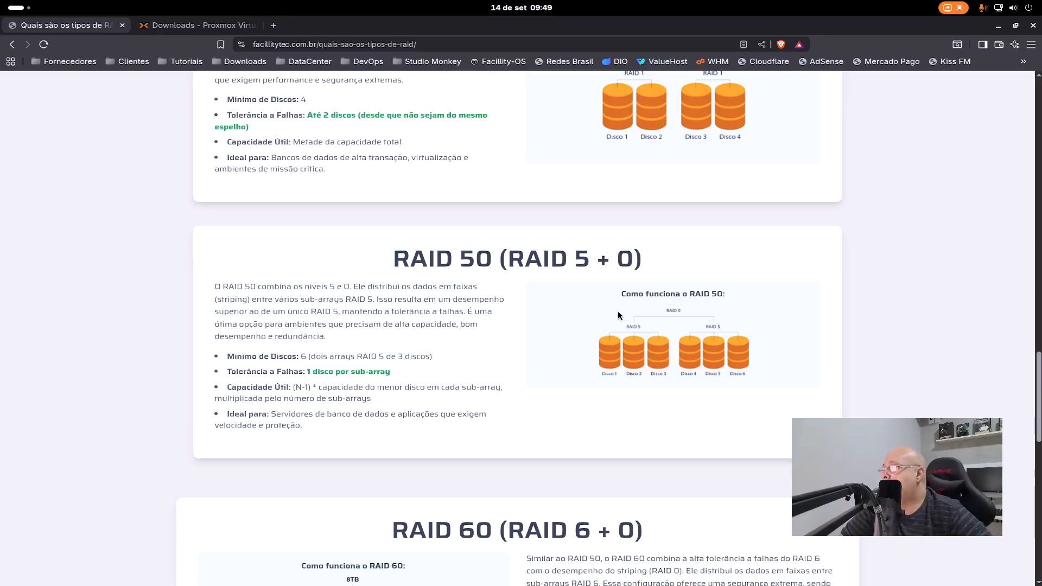
scroll(541, 356, "down", 1)
scroll(541, 356, "down", 5)
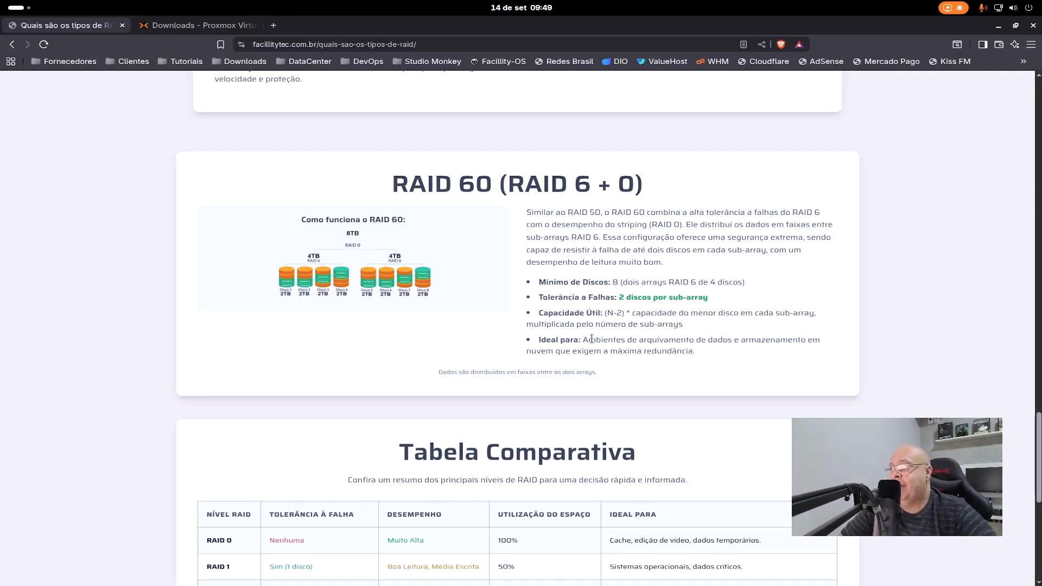
scroll(723, 350, "down", 1)
scroll(724, 353, "up", 3)
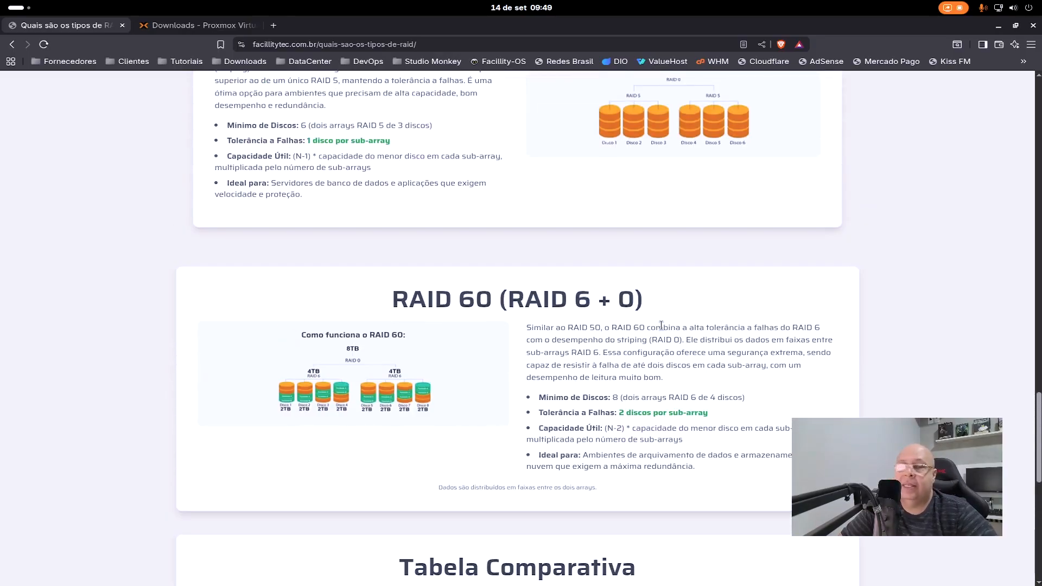
scroll(661, 325, "up", 3)
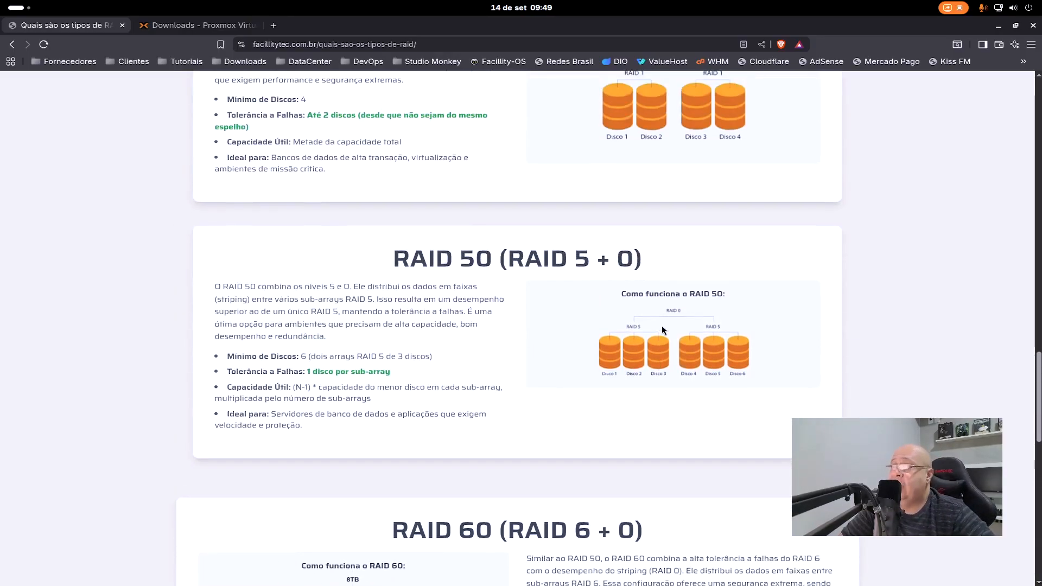
- Review the "Tabela Comparativa" of RAID levels and return to the beginning of the article
scroll(661, 326, "down", 7)
scroll(361, 291, "down", 3)
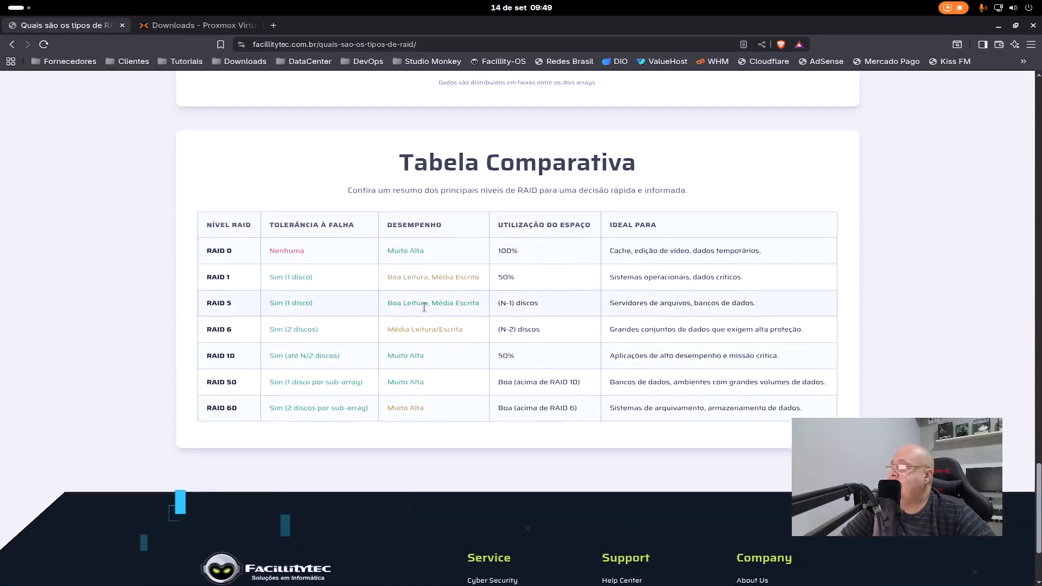
scroll(530, 339, "down", 2)
scroll(531, 339, "up", 6)
scroll(531, 337, "up", 20)
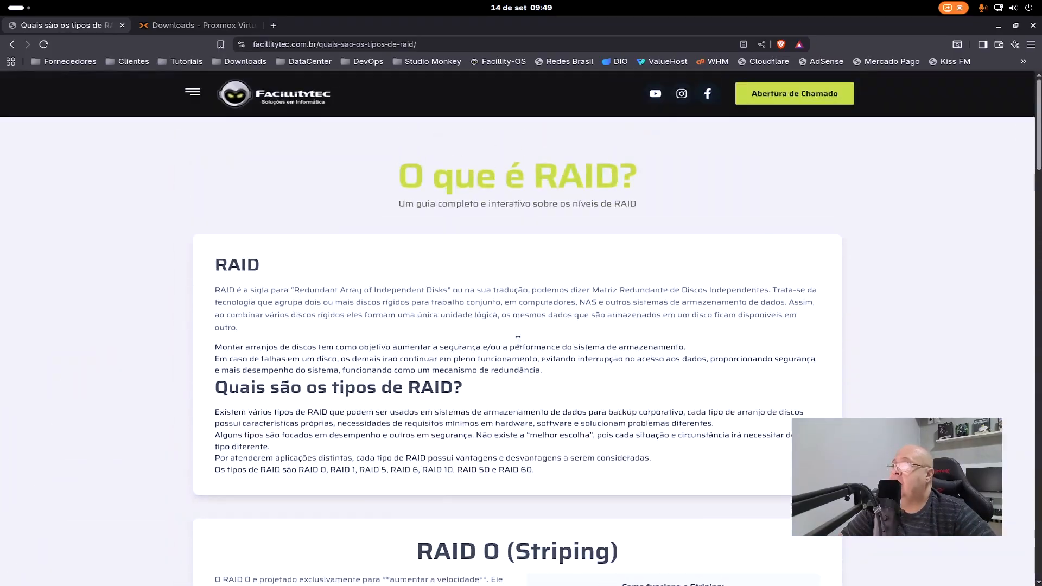
- Open the storage article "Raid ZFS BTRFS Proxmox" on the same site
left_click(202, 96)
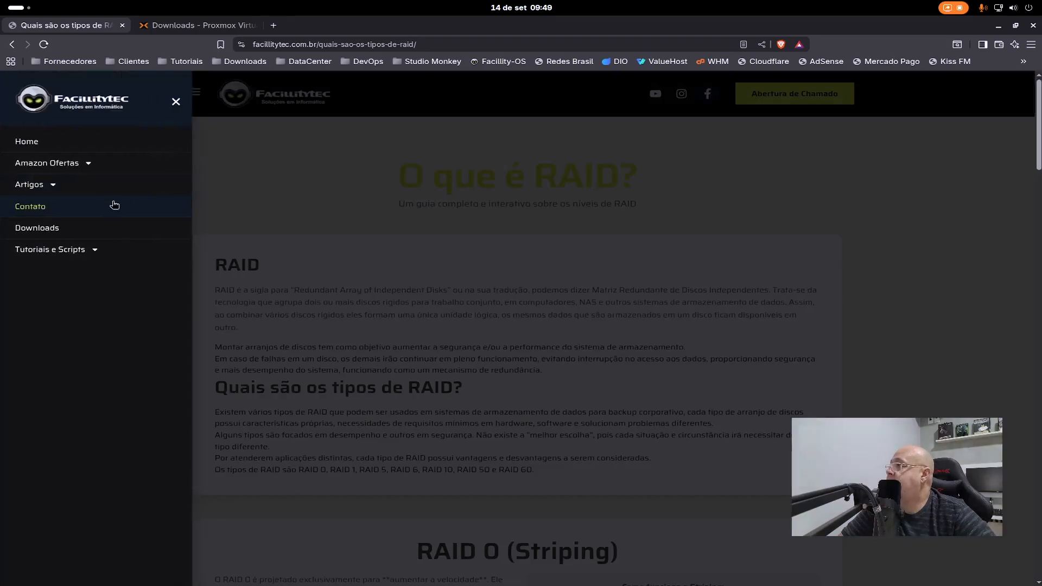
left_click(68, 188)
left_click(67, 207)
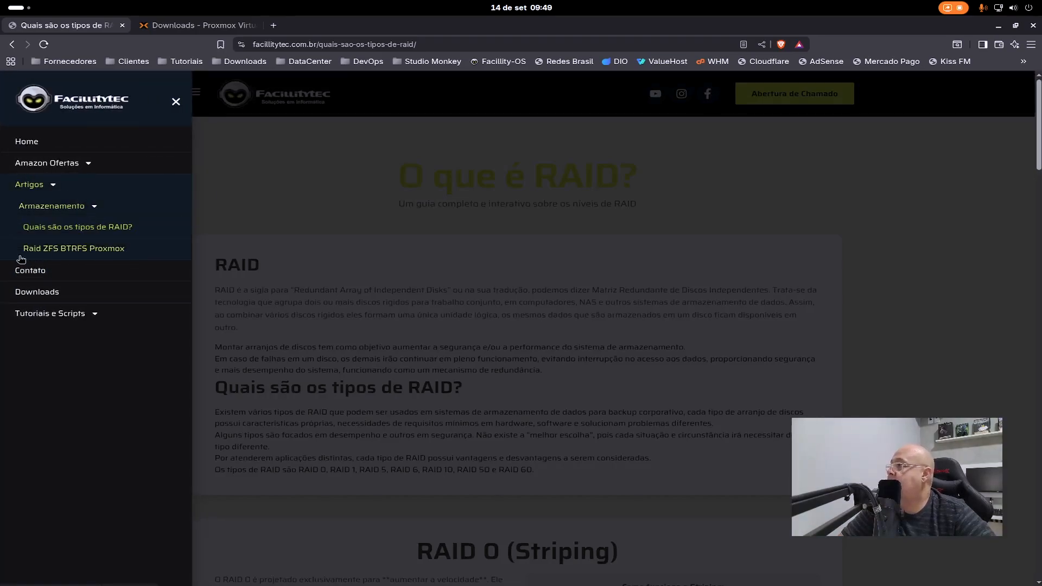
left_click(90, 250)
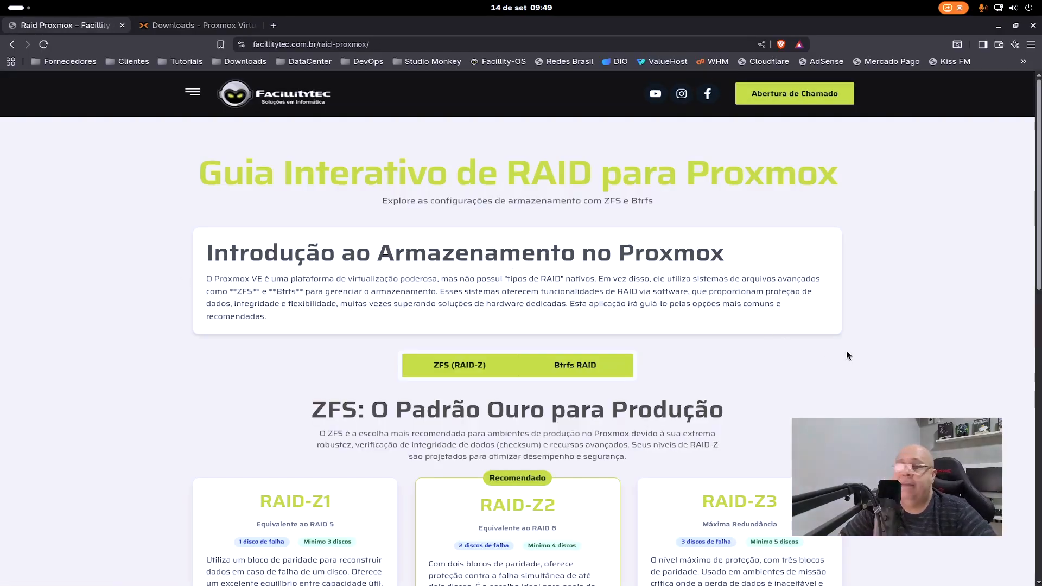
- Examine the ZFS RAID-Z1, RAID-Z2 and RAID-Z3 options and the comparison table in the Proxmox RAID guide
scroll(404, 351, "down", 5)
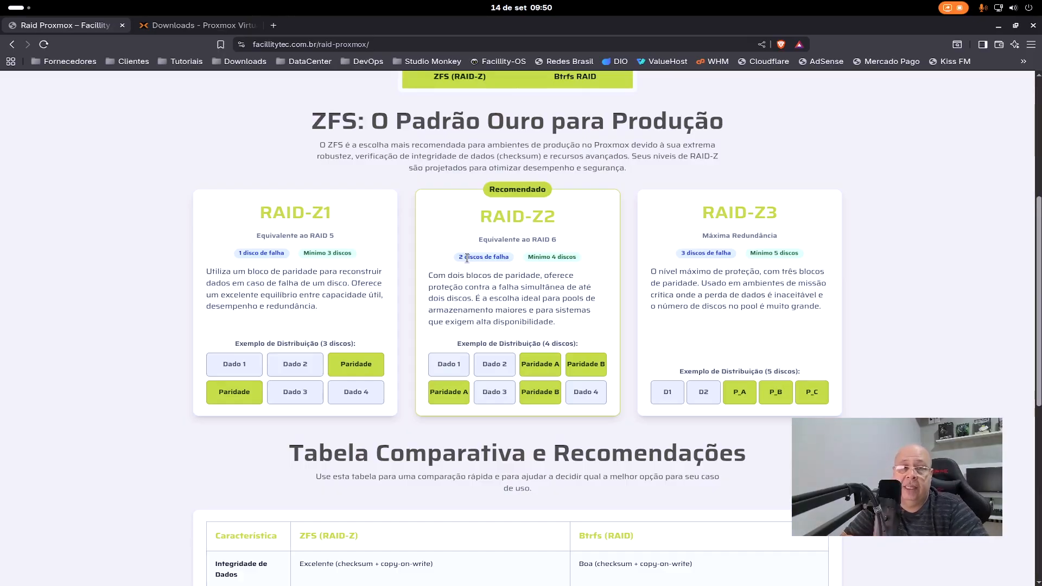
scroll(489, 263, "down", 5)
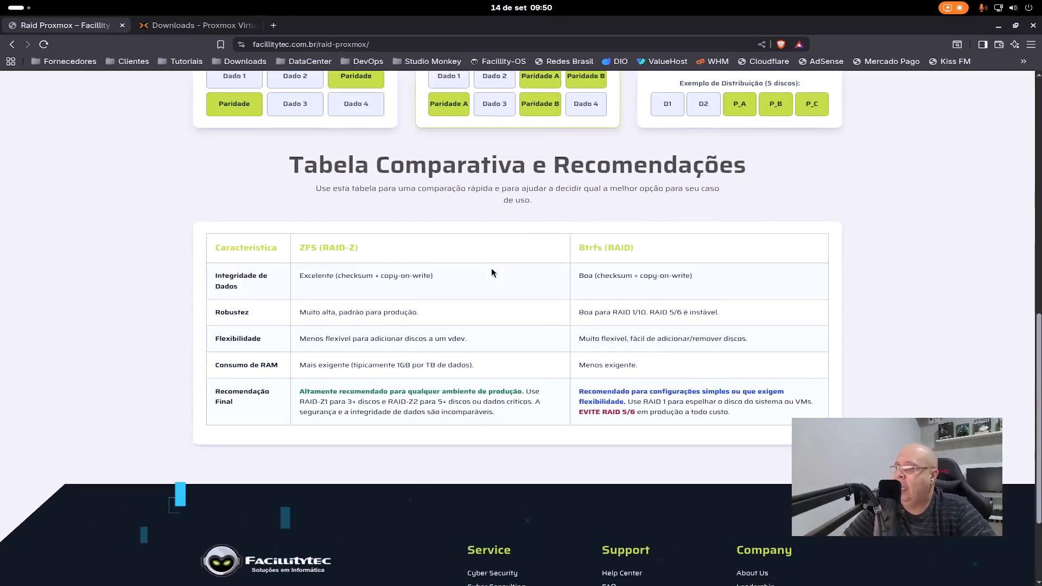
scroll(491, 270, "up", 5)
scroll(493, 271, "up", 5)
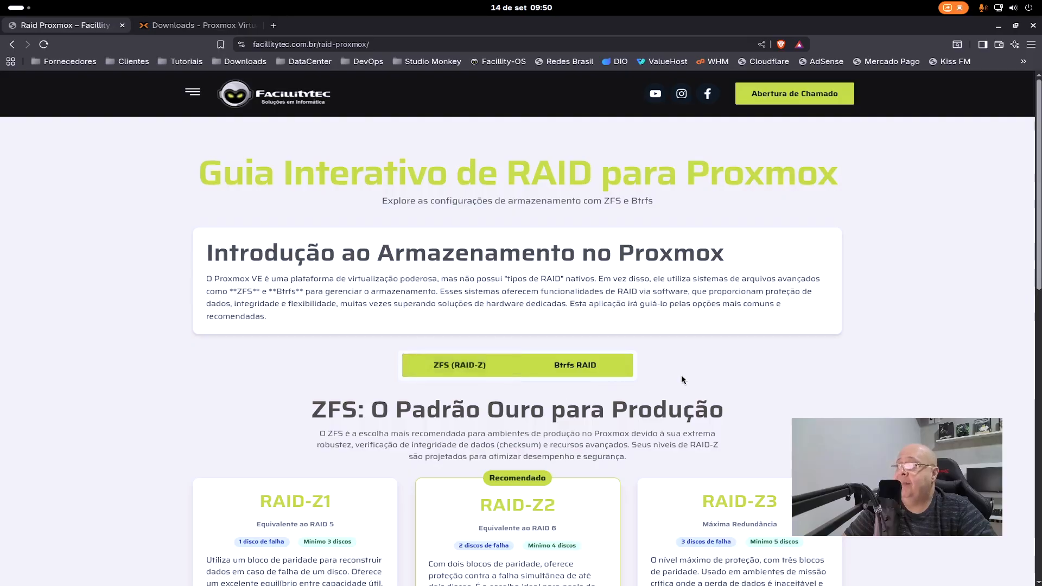
- Show the Btrfs RAID options and examine their cards and the recommendations table
left_click(572, 368)
scroll(869, 359, "down", 3)
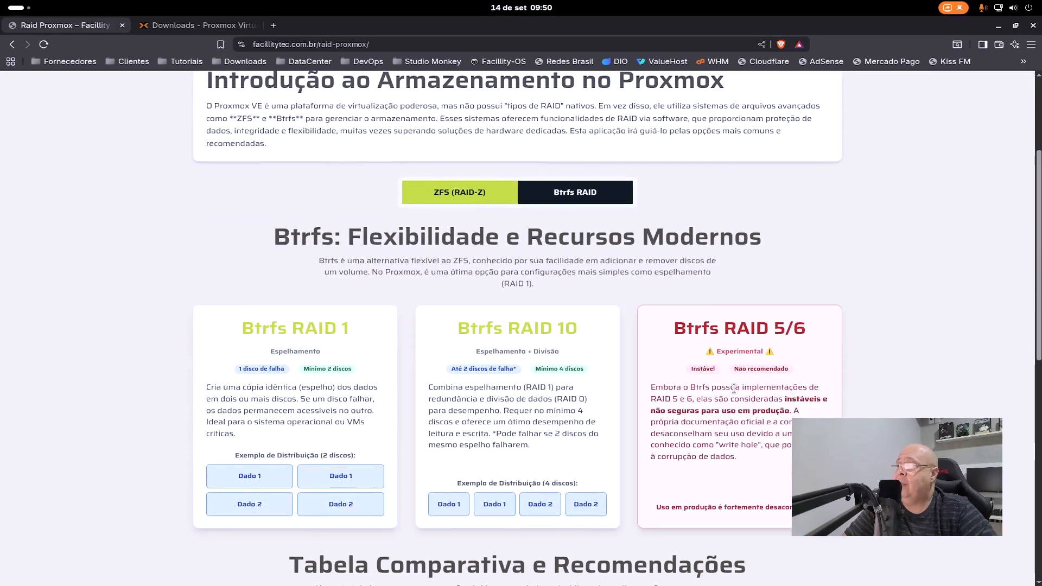
scroll(869, 359, "down", 1)
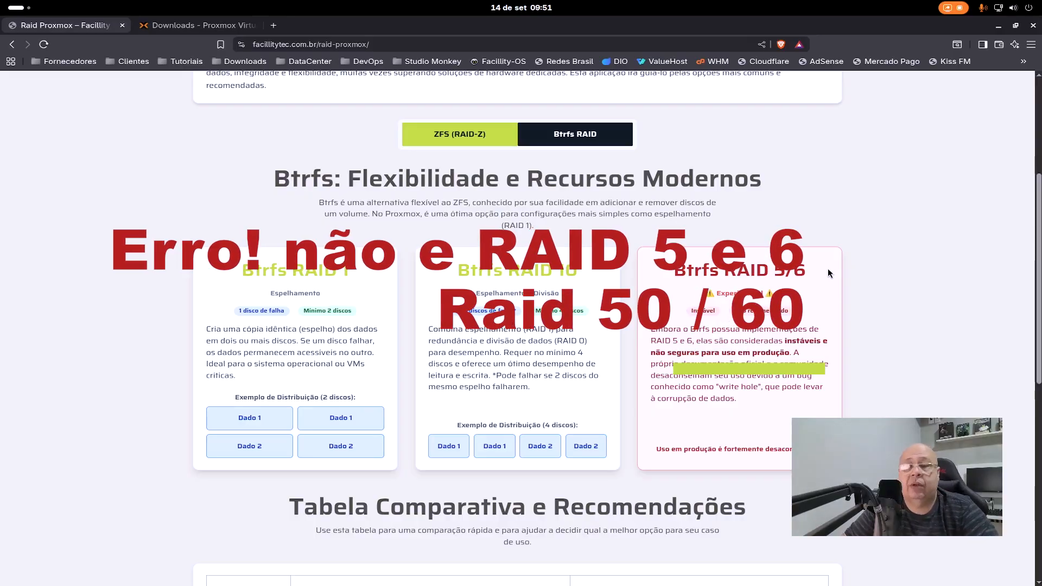
scroll(756, 413, "down", 8)
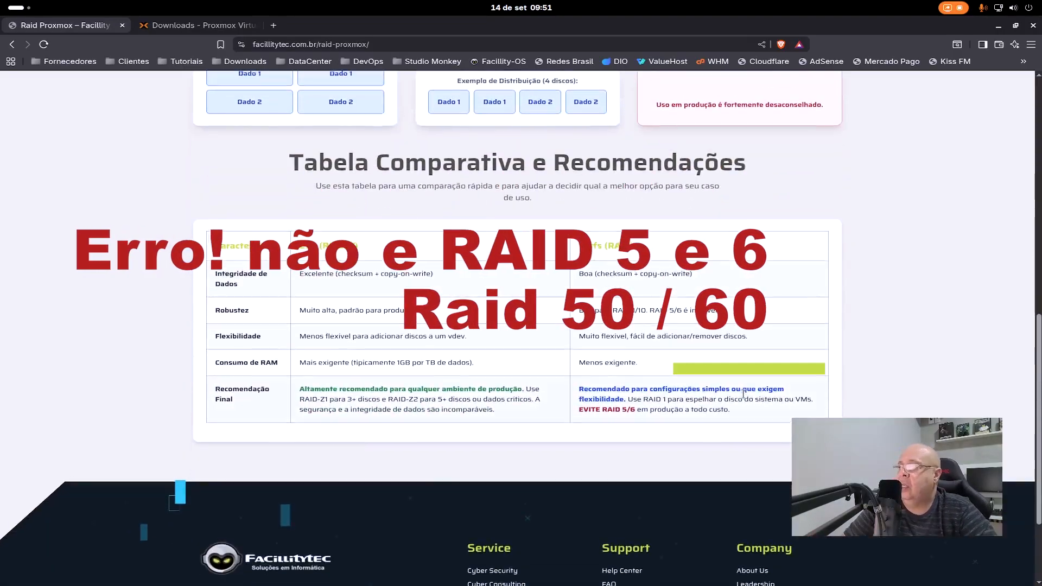
scroll(768, 406, "up", 10)
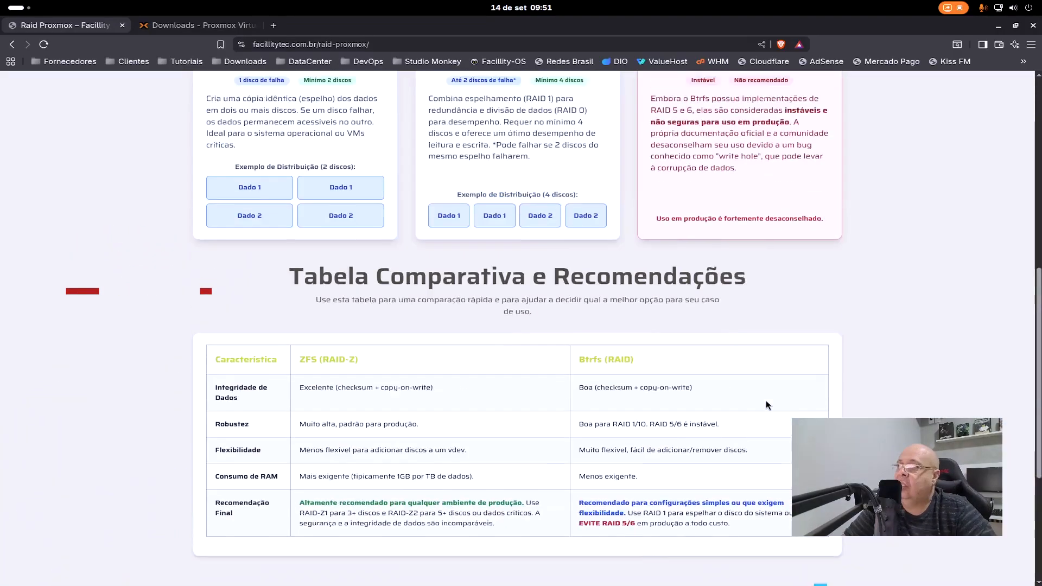
- Return to the Facillitytec home page and minimize the browser window
key("F5")
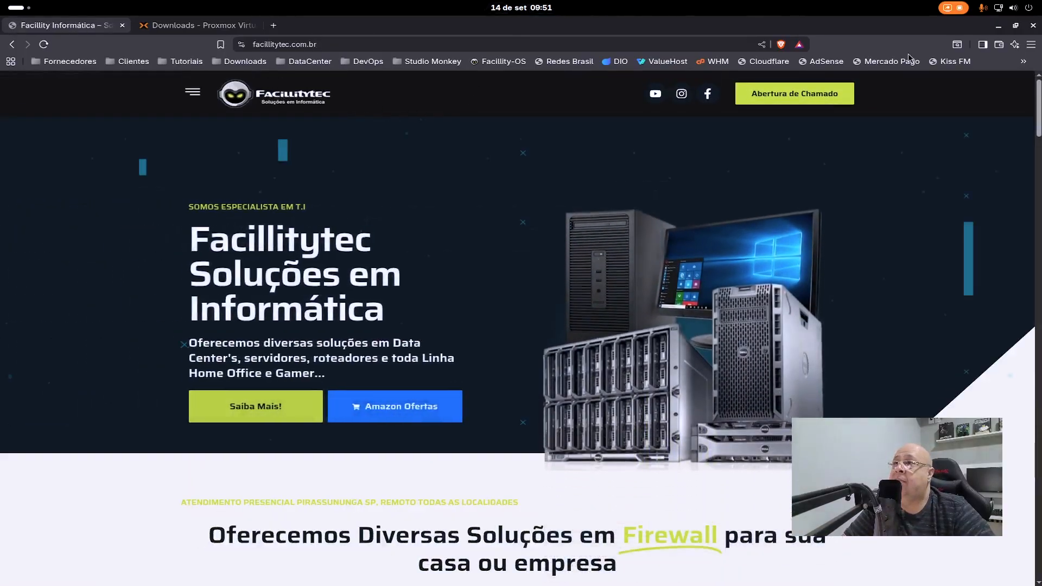
left_click(998, 26)
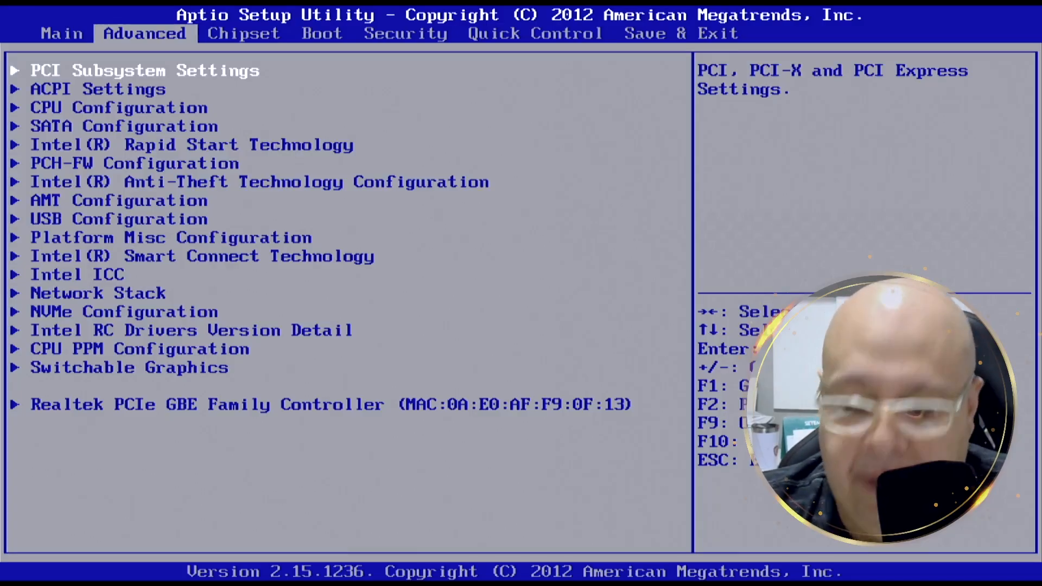
- Open CPU Configuration in the BIOS advanced settings and check the Intel Virtualization Technology setting
key("Down")
key("Down")
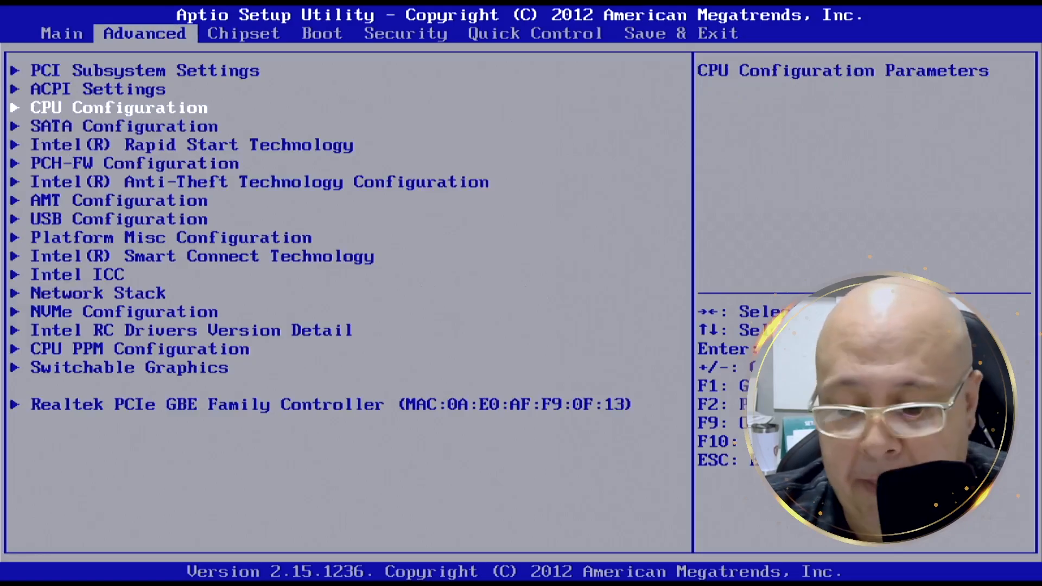
key("Return")
key("Down")
key("Down")
key("Down")
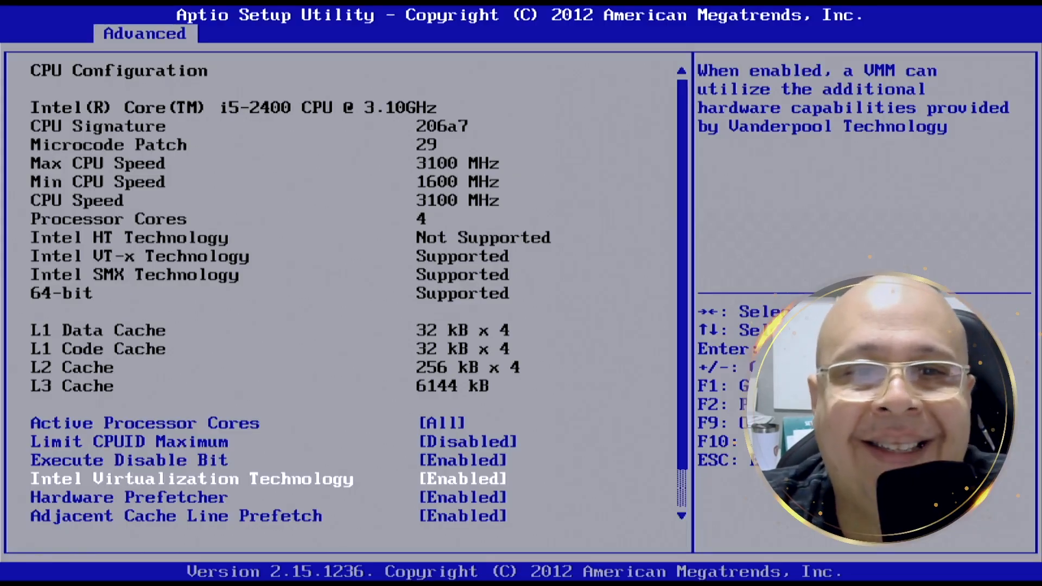
key("Down")
key("Down")
key("Down")
key("Down")
key("Down")
key("Down")
key("Down")
key("Down")
key("Down")
key("Down")
key("Down")
key("Down")
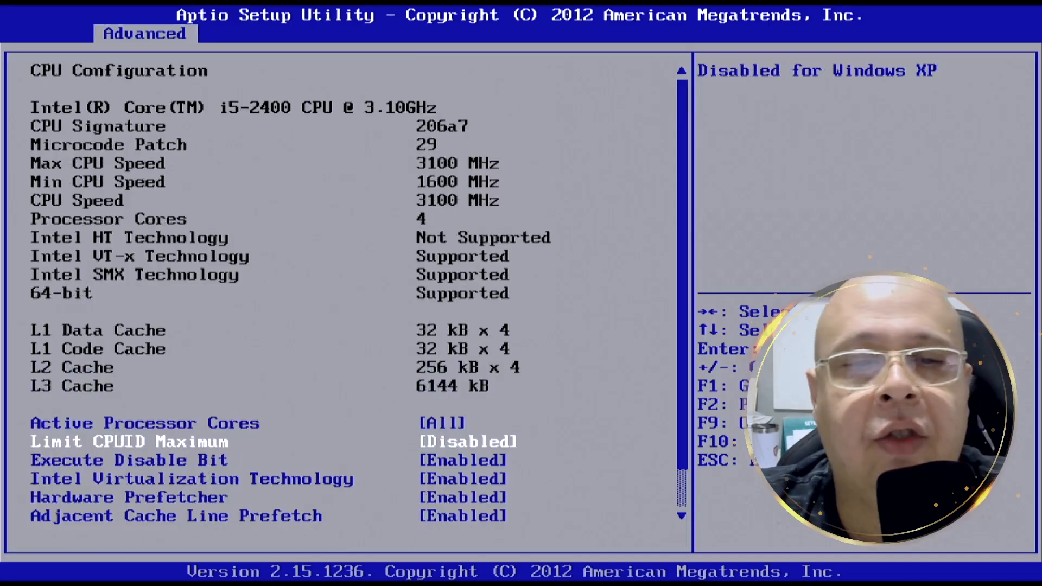
- Leave CPU Configuration and open SATA Configuration to check the controller mode and connected drives
key("Escape")
key("Down")
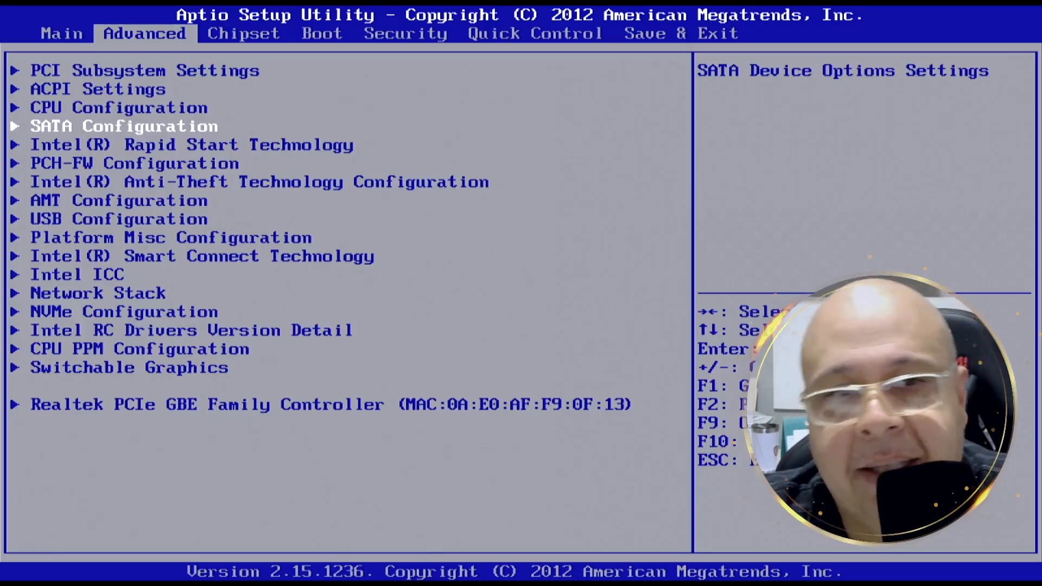
key("Return")
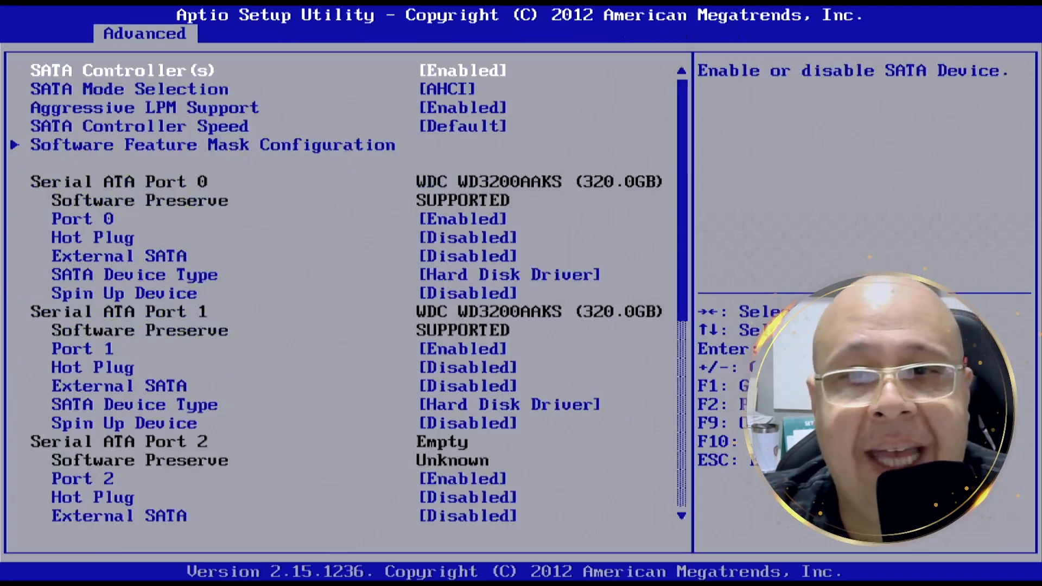
- Review the SATA Mode Selection options, choose AHCI, and leave SATA Configuration
key("Down")
key("Return")
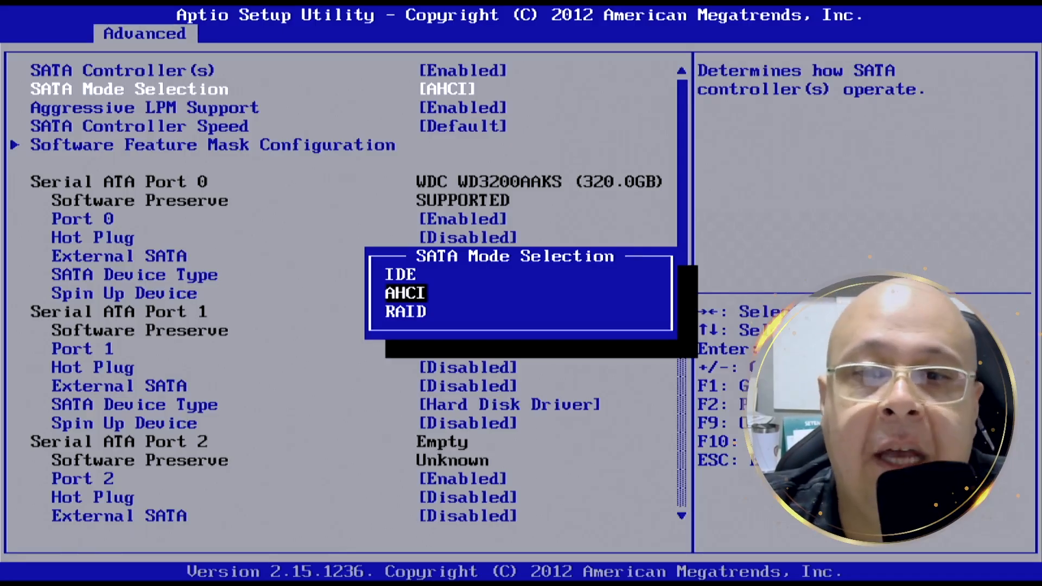
key("Down")
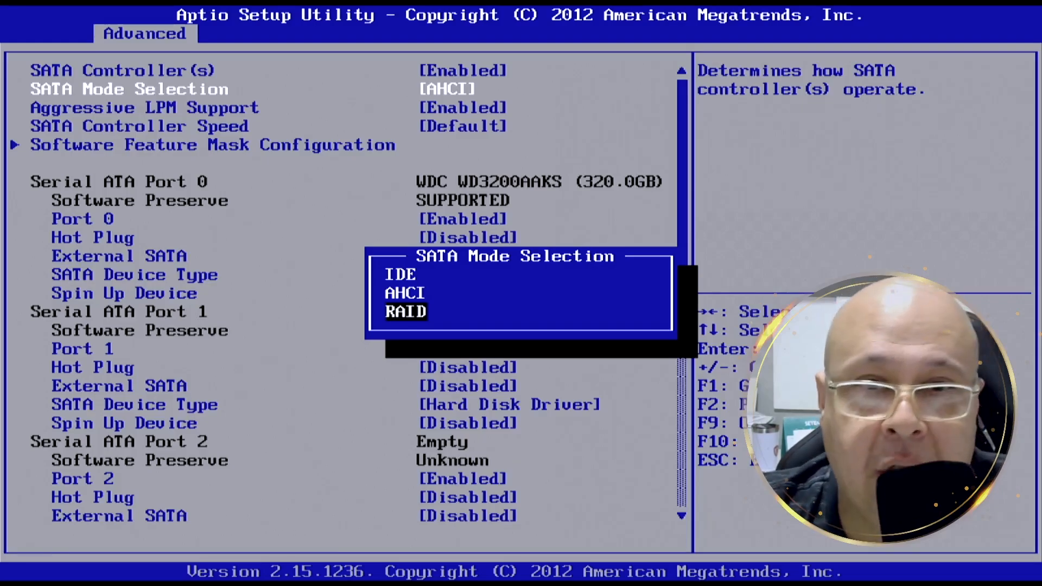
key("Up")
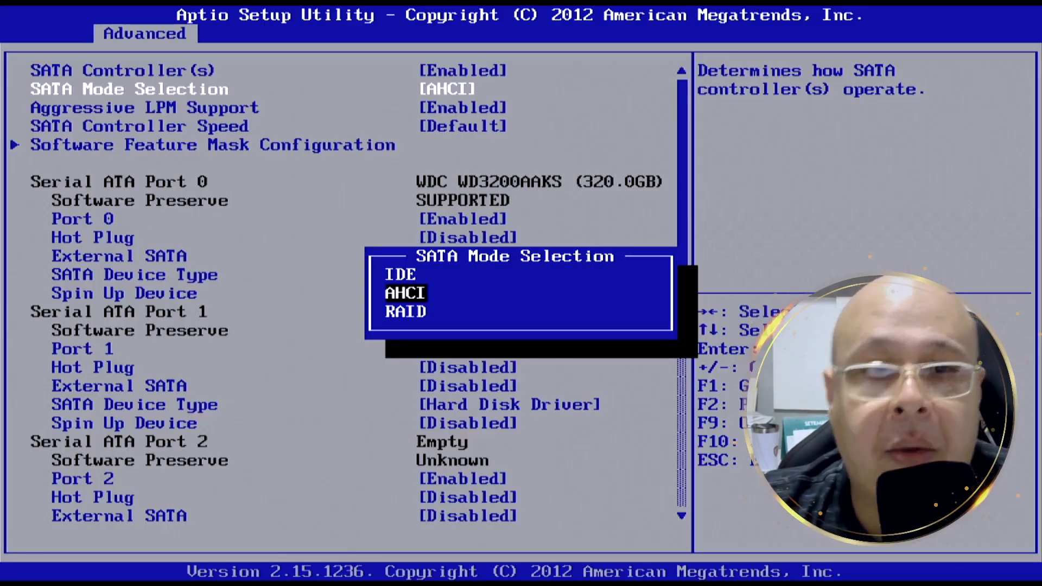
key("Return")
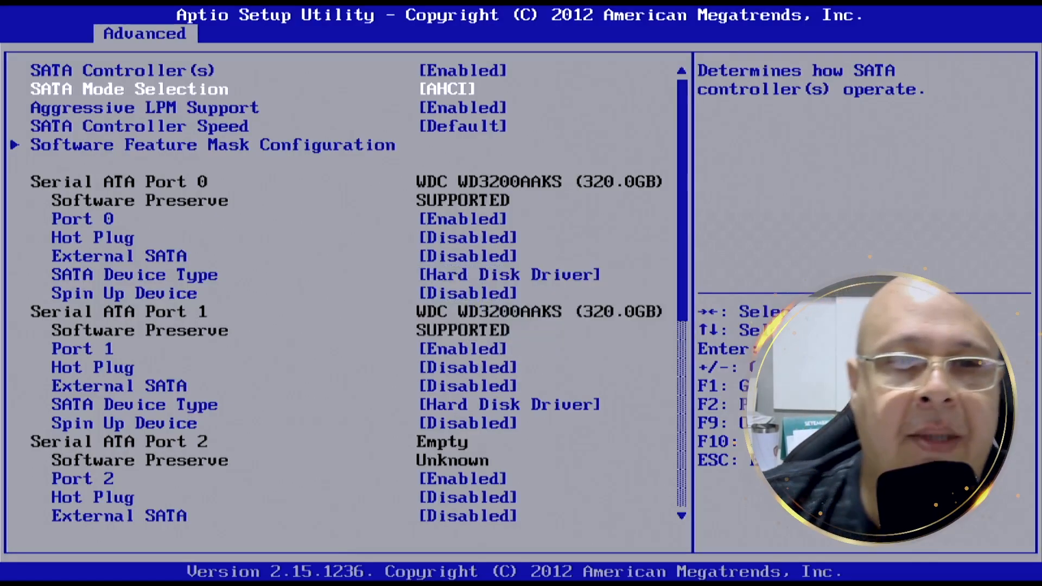
key("Escape")
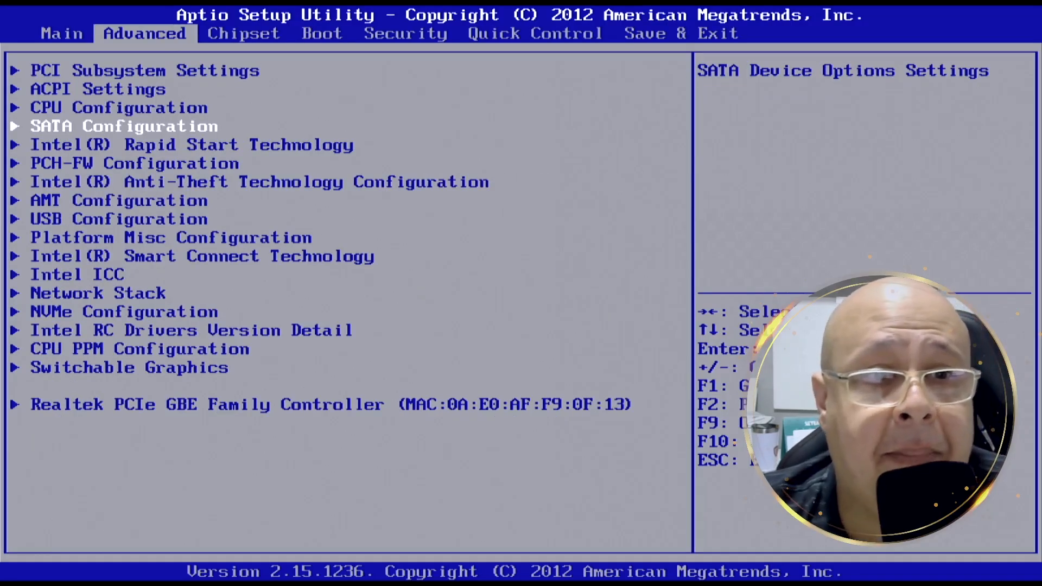
- Reopen CPU Configuration to check the Intel Virtualization Technology setting, and return to the advanced settings list
key("Up")
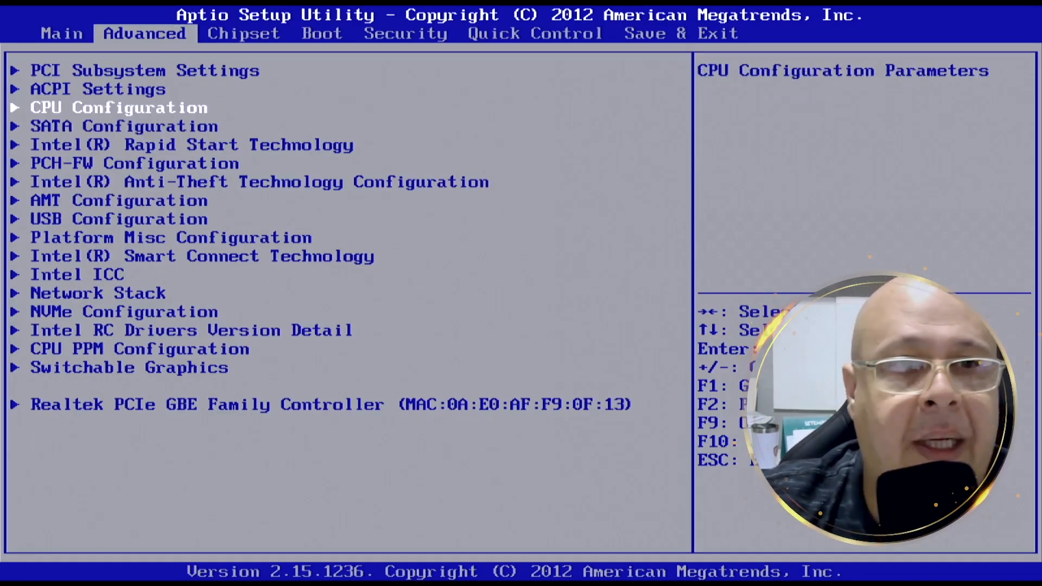
key("Return")
key("Down")
key("Down")
key("Down")
key("Down")
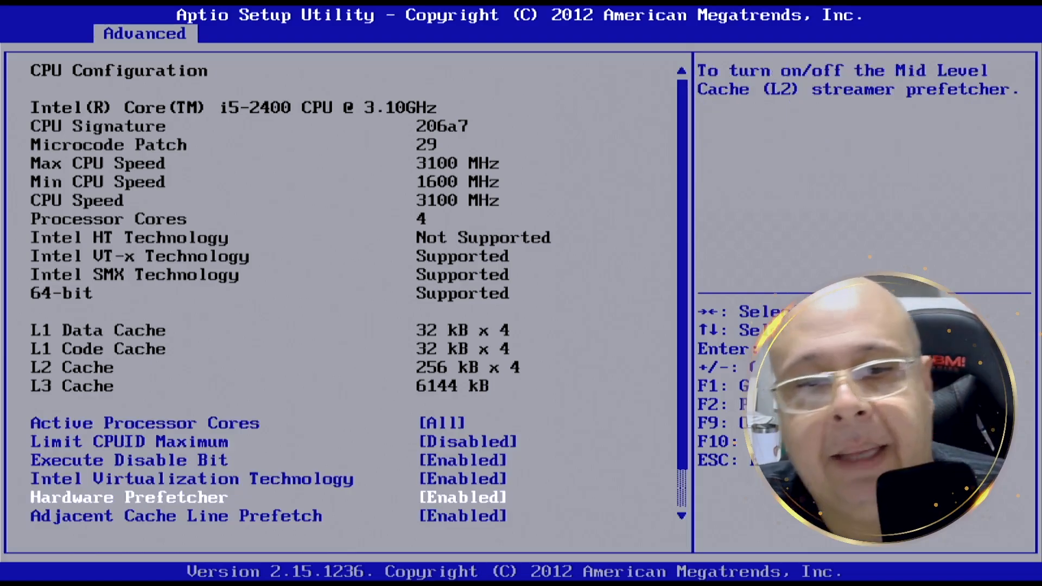
key("Up")
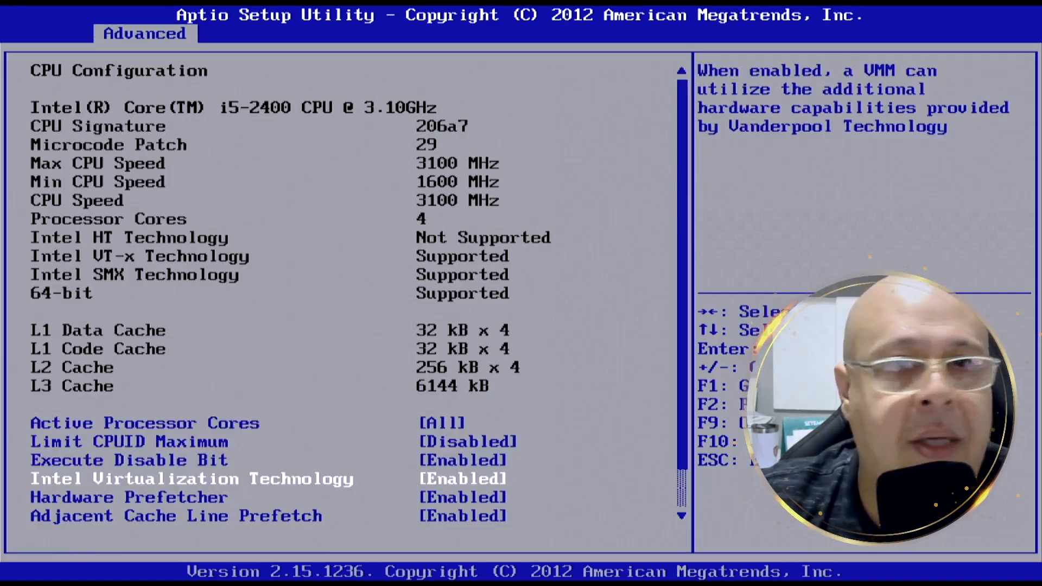
key("Escape")
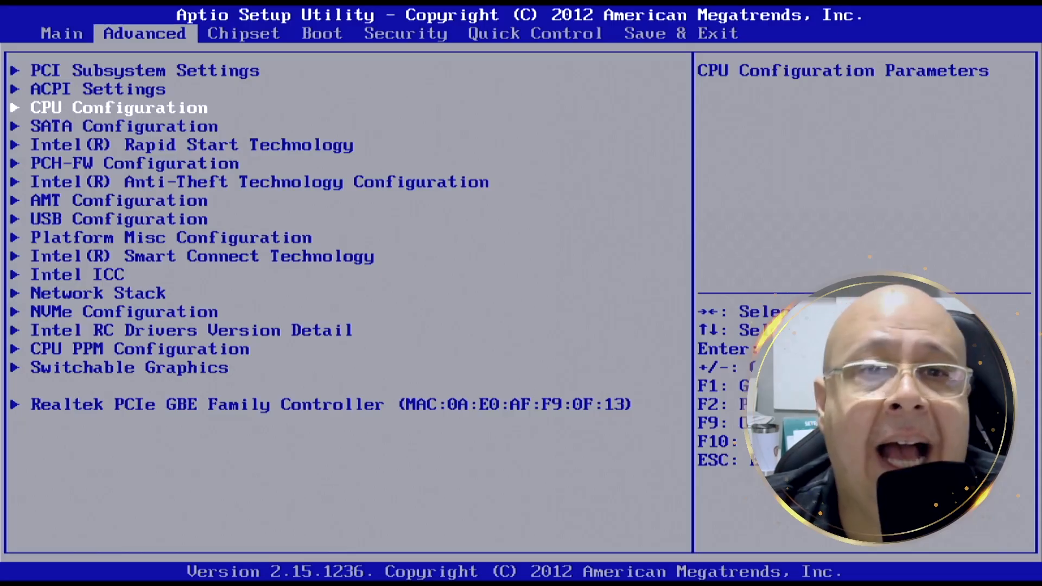
- Check the VT-d setting in the chipset's System Agent (SA) Configuration and return to the Chipset page
key("Right")
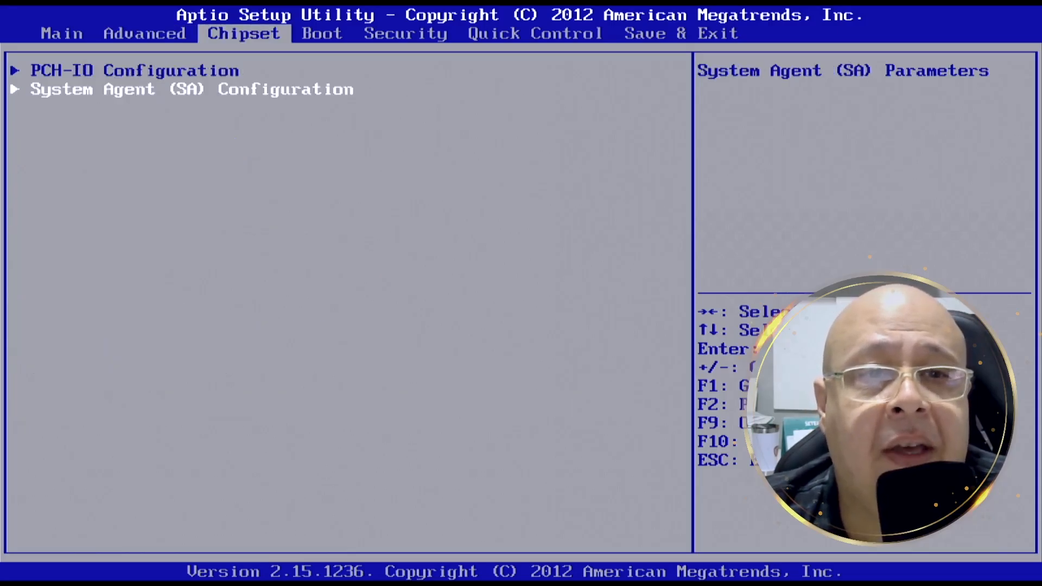
key("Return")
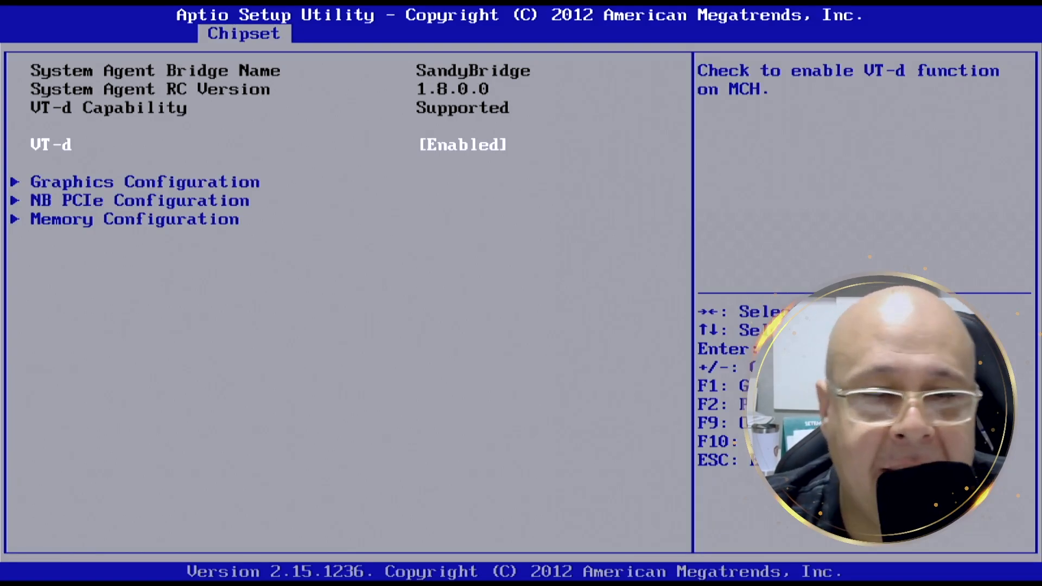
key("Escape")
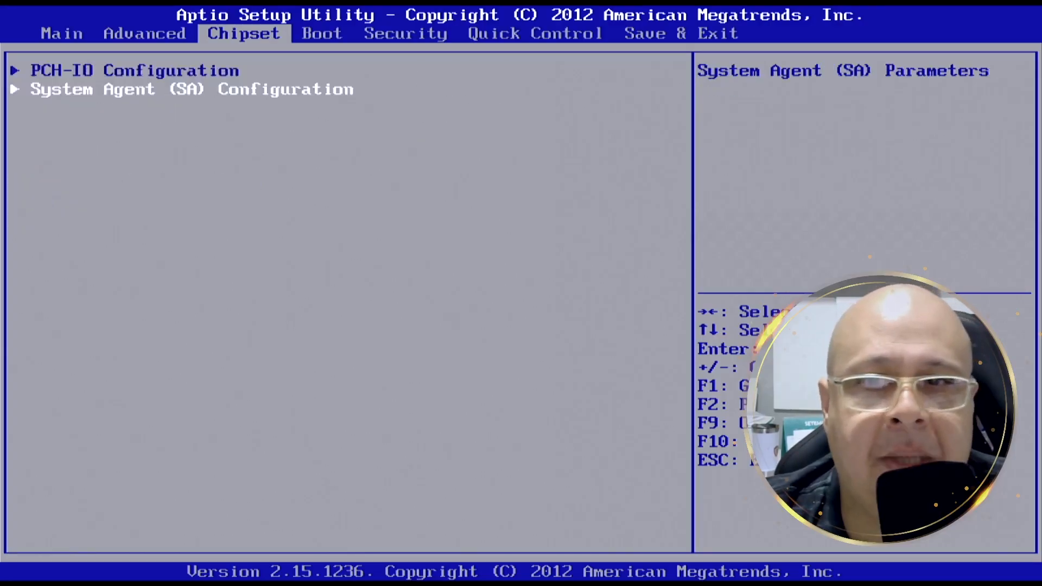
- Save the BIOS configuration and reset the system
key("Right")
key("Right")
key("Right")
key("Right")
key("Return")
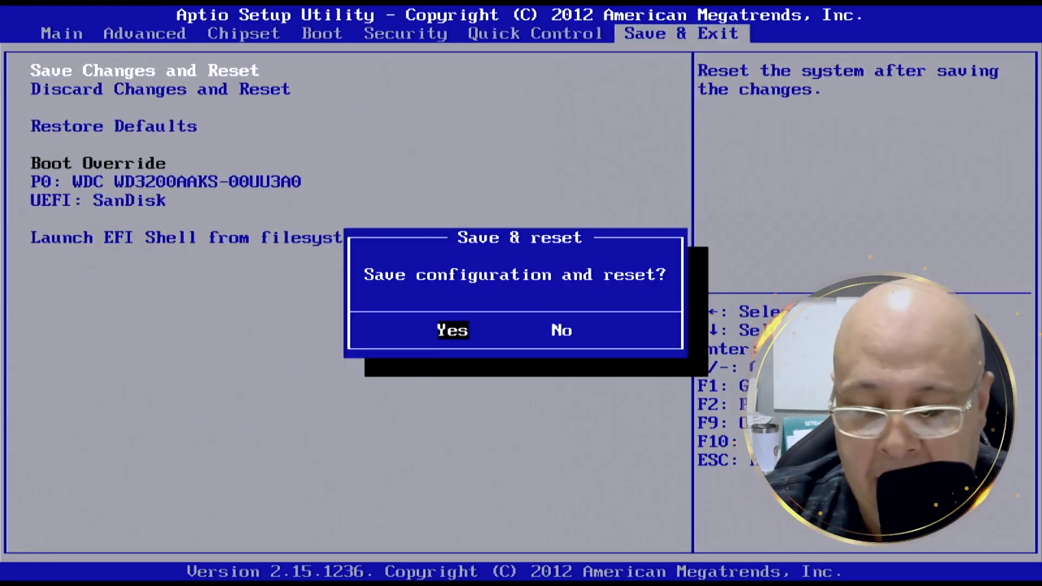
key("Return")
- Bring up the boot device selection during startup and boot from the non-UEFI SanDisk entry
key("F11")
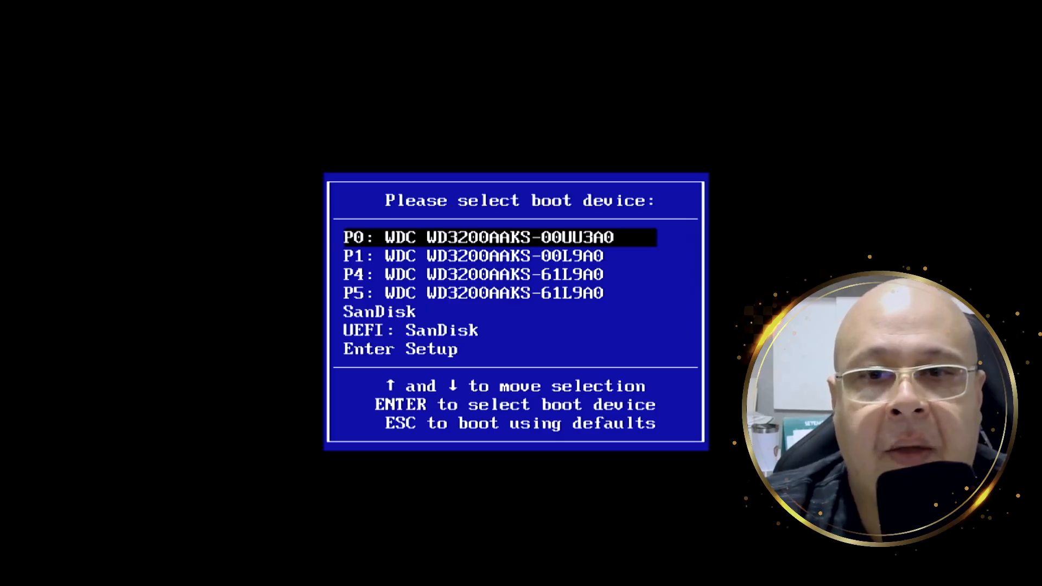
key("Down")
key("Down")
key("Down")
key("Down")
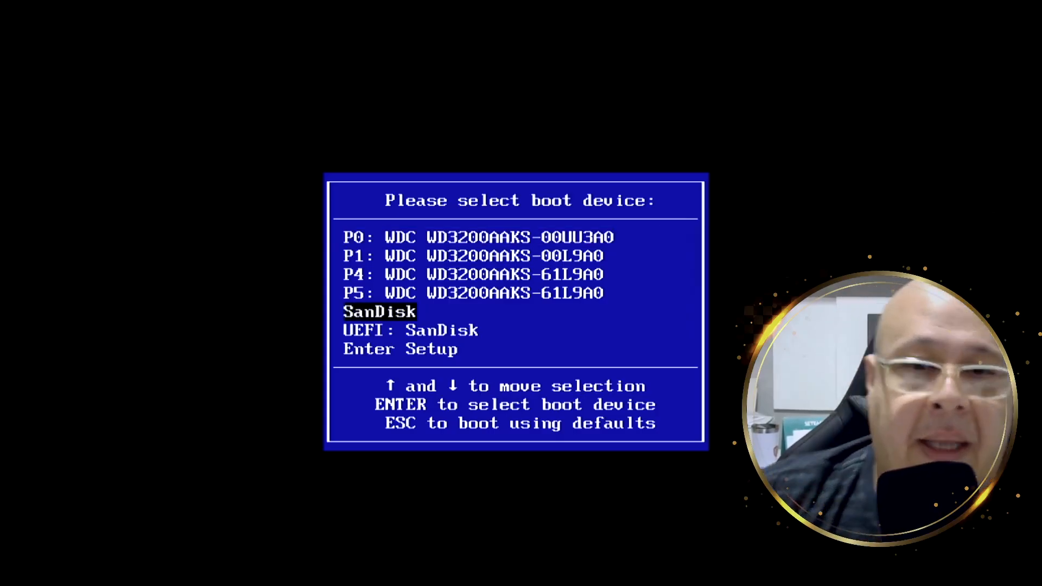
key("Return")
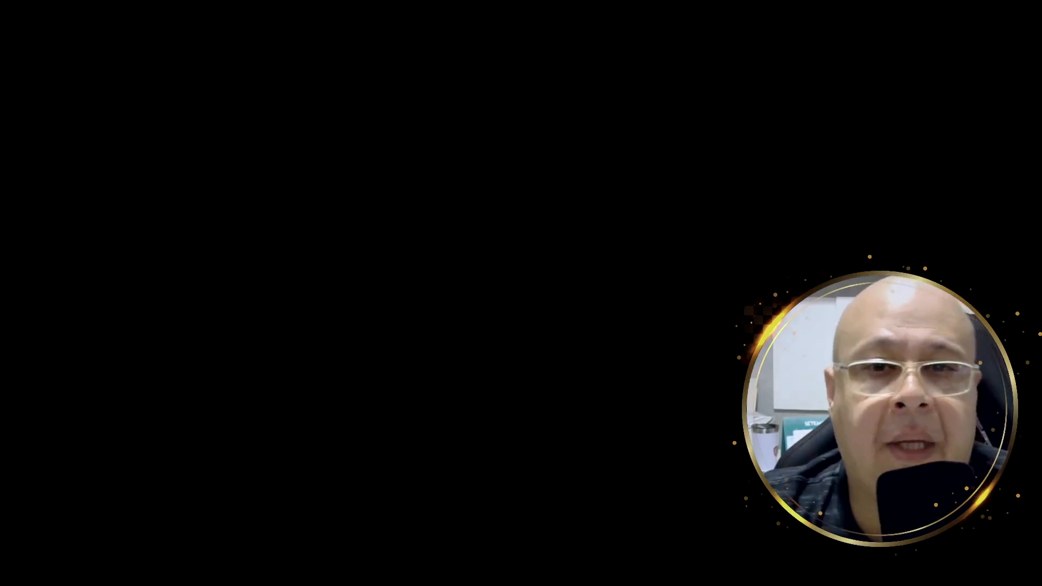
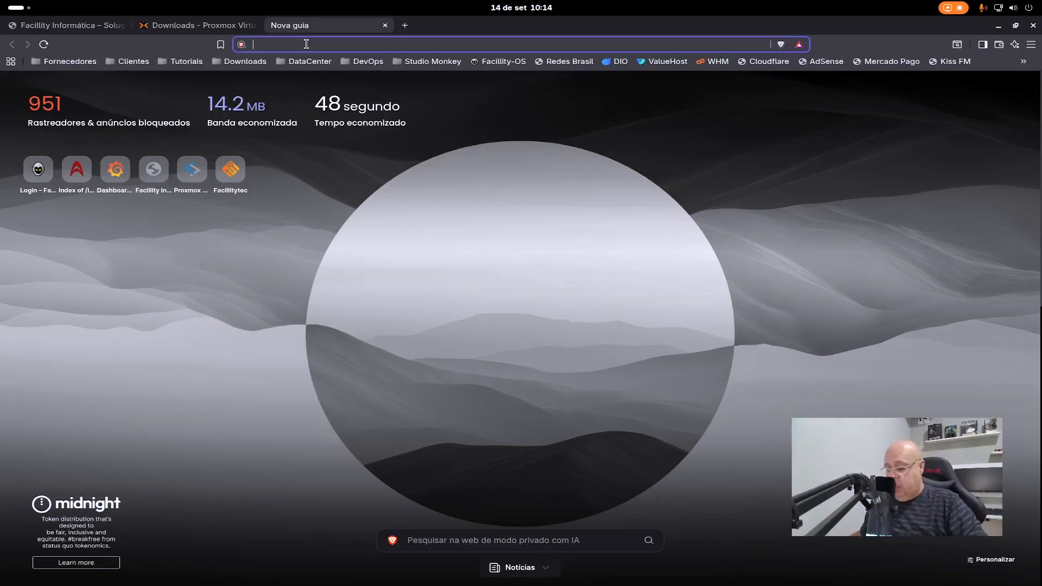
- Open the Proxmox web interface at 192.168.100.117:8006 and proceed past the browser's certificate warning
type("192.168.")
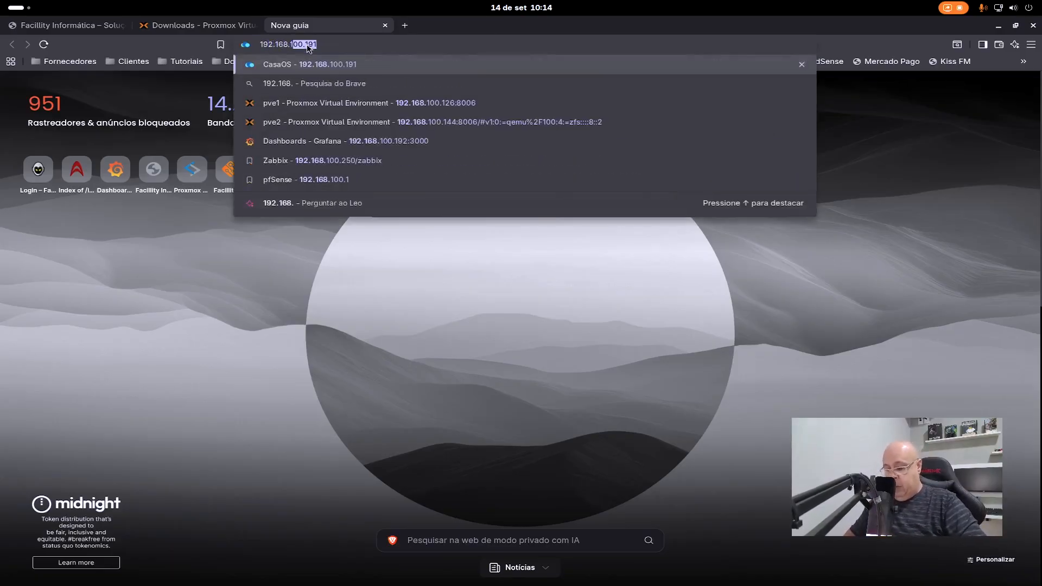
type("100.")
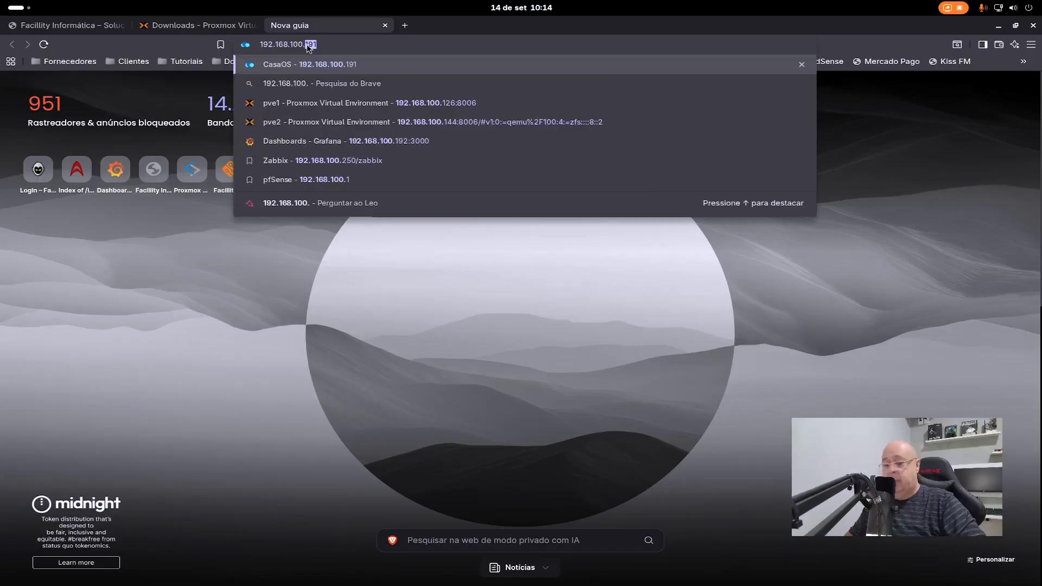
type("117")
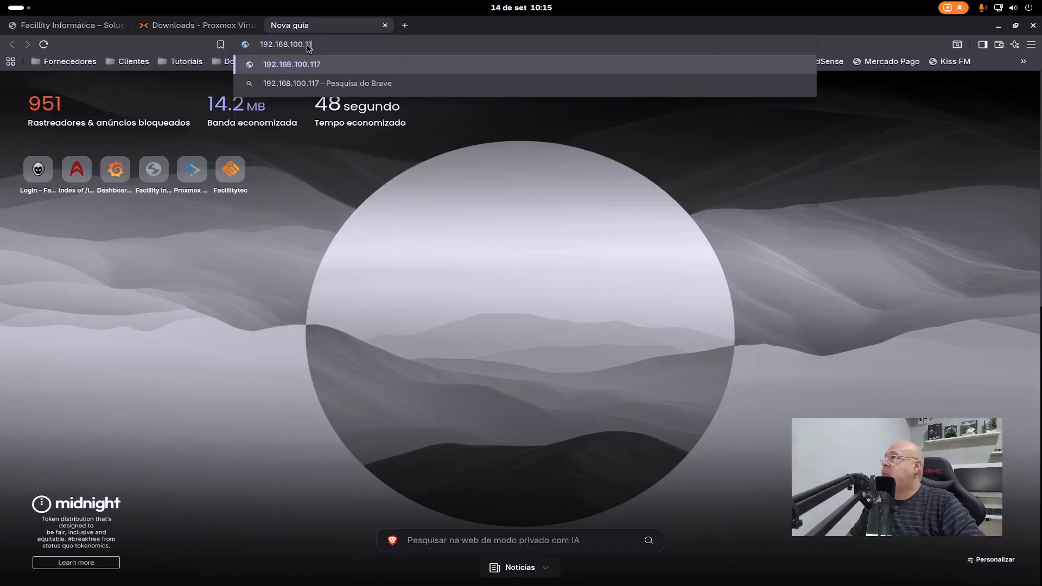
type(":")
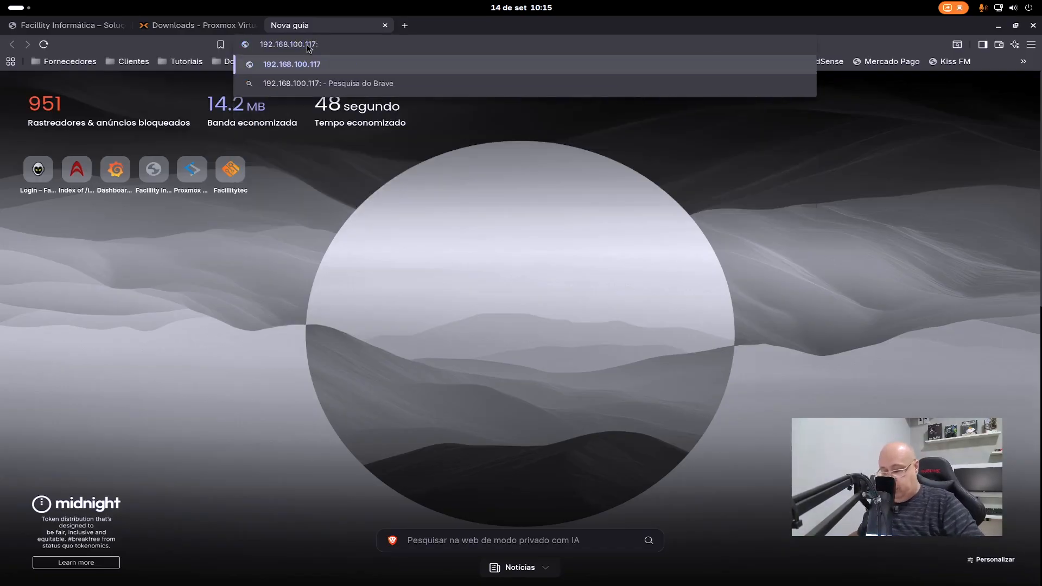
type("8006")
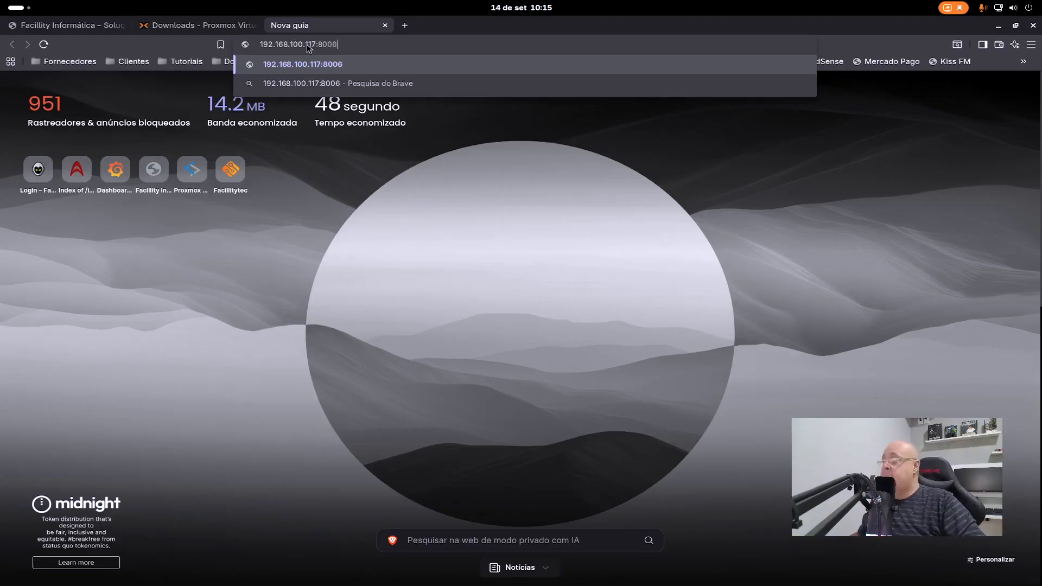
key("Return")
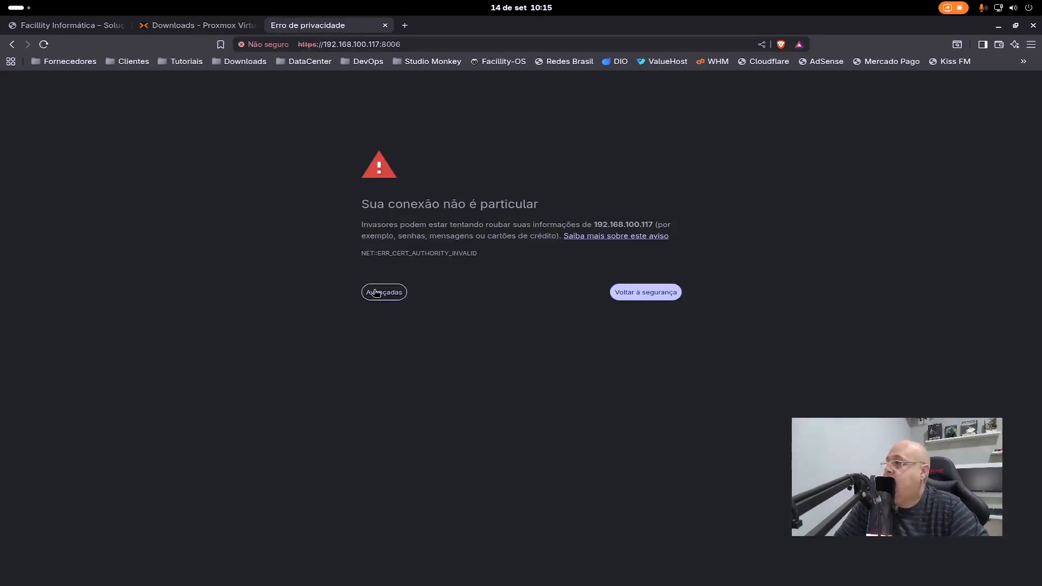
left_click(390, 293)
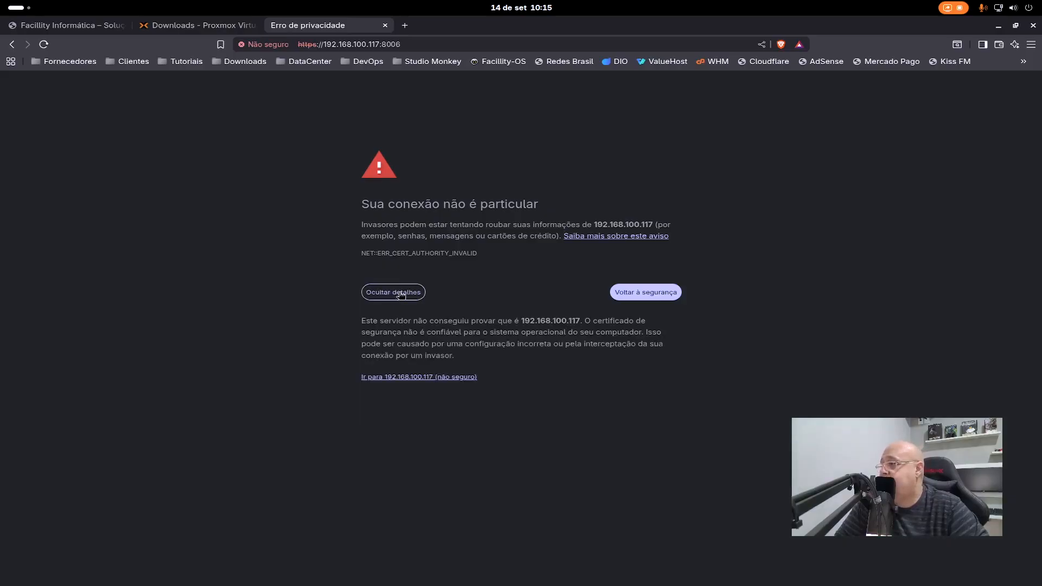
left_click(404, 380)
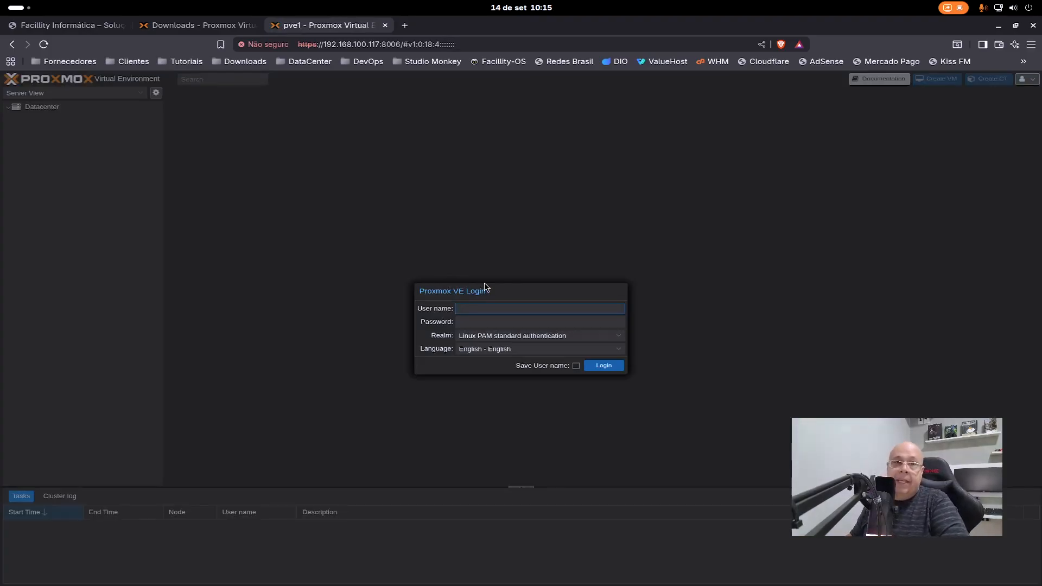
- Log in to Proxmox VE as root with the account password and dismiss the subscription notice
type("root")
key("Tab")
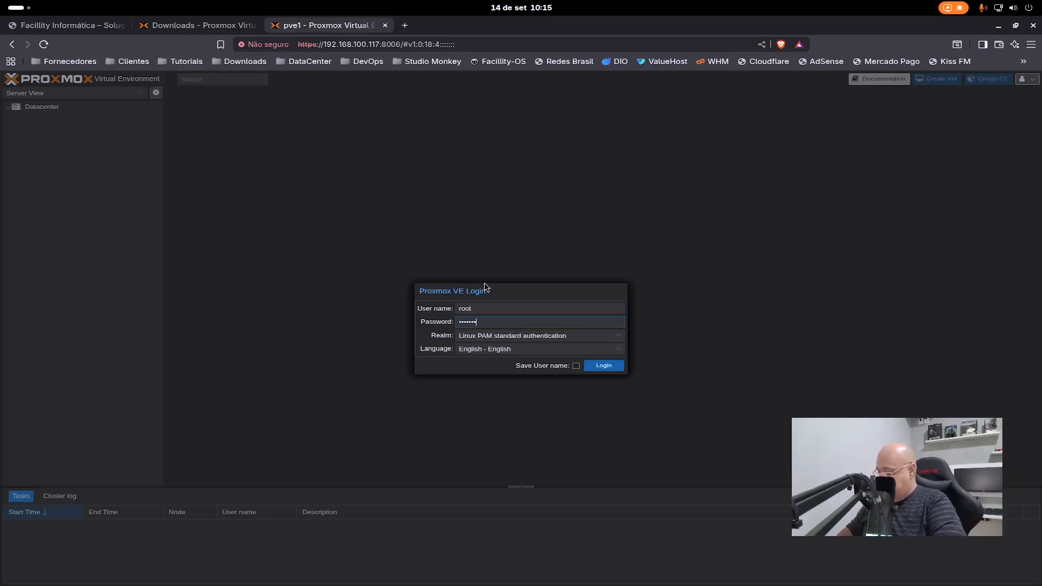
key("Return")
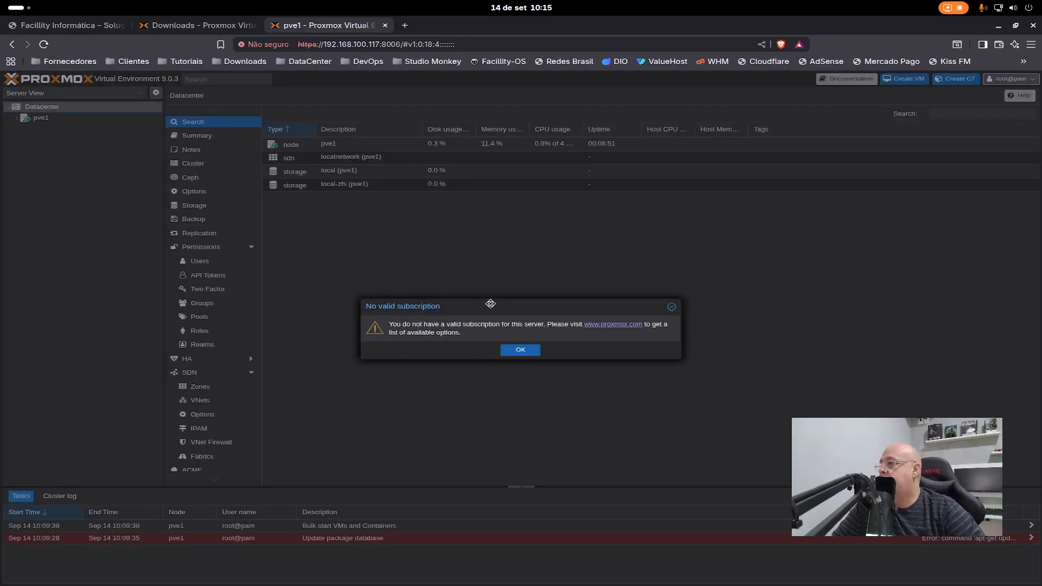
left_click_drag(486, 302, 496, 306)
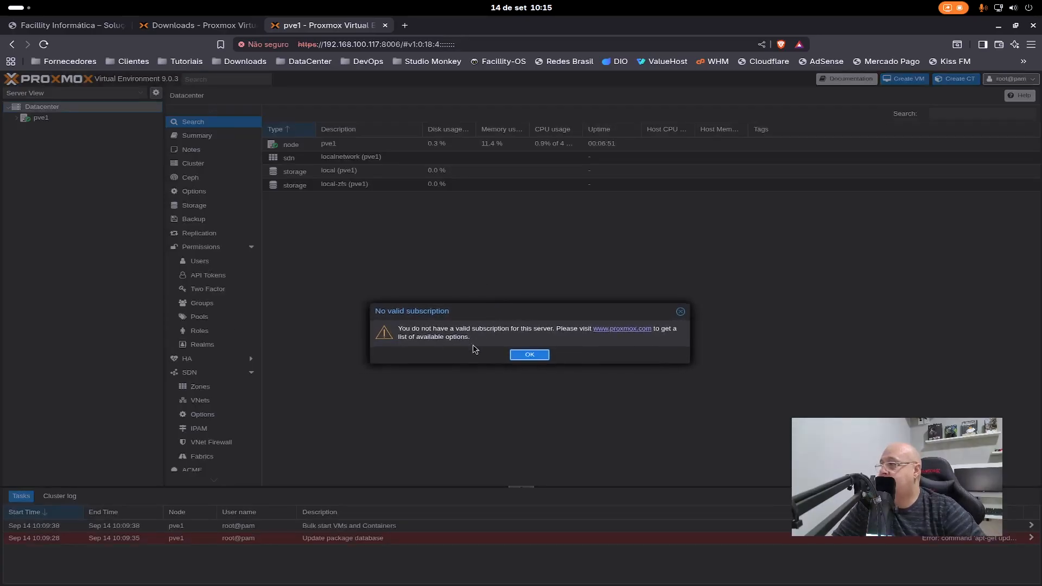
left_click(525, 354)
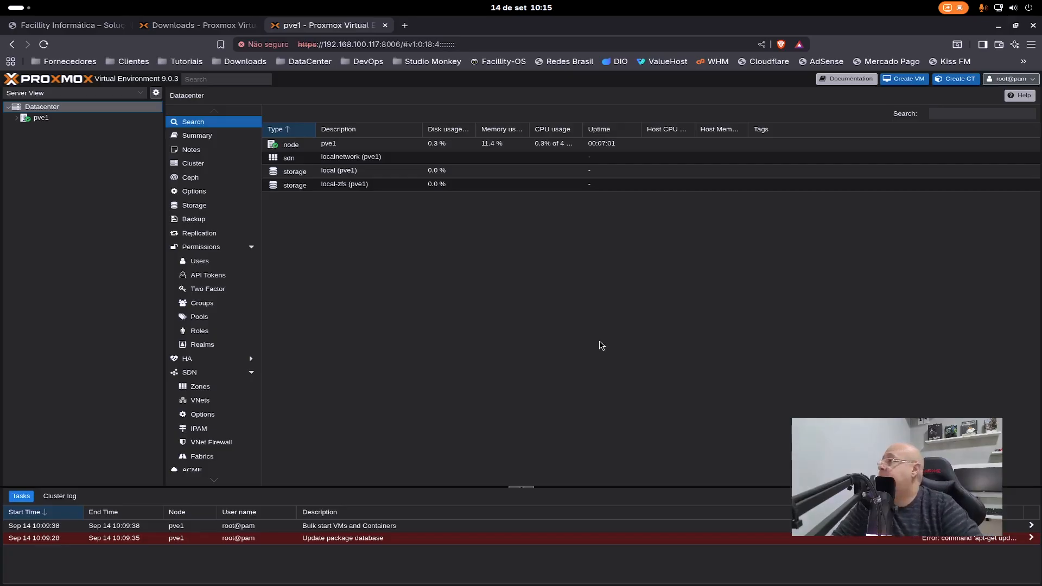
- Disable the pve-enterprise and Ceph enterprise repositories on node pve1
left_click(48, 120)
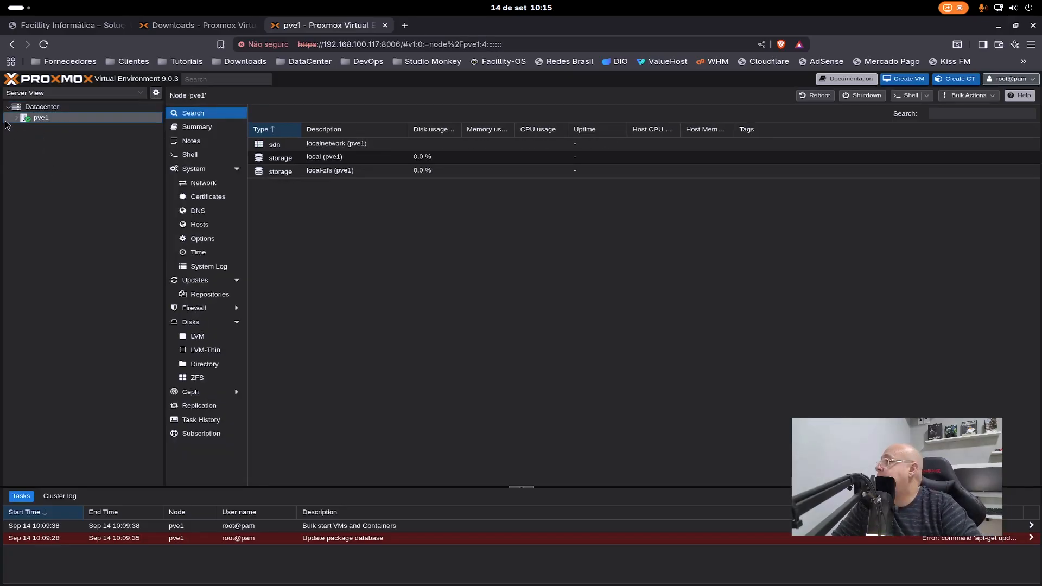
left_click(194, 281)
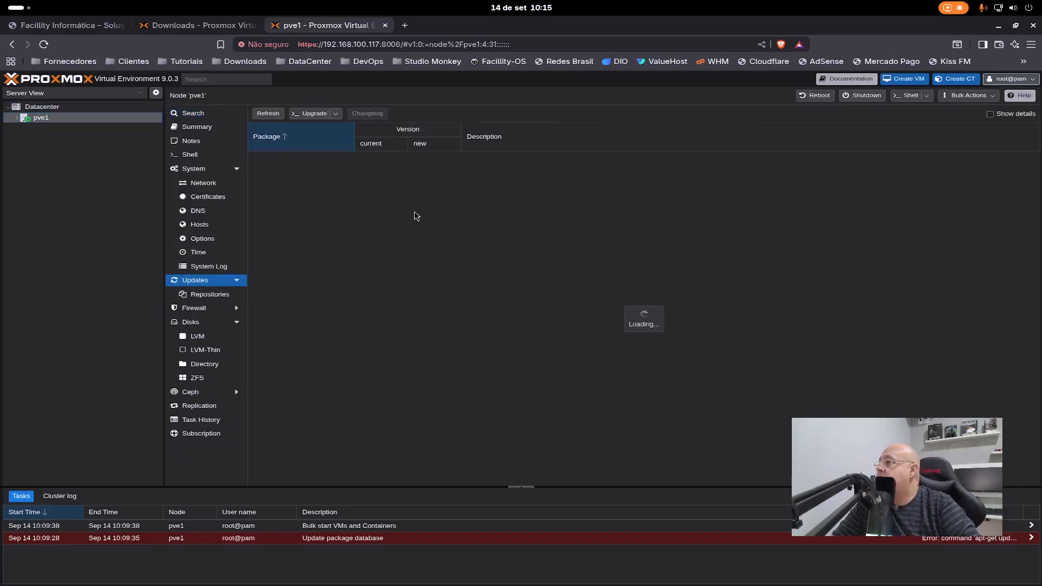
left_click(207, 294)
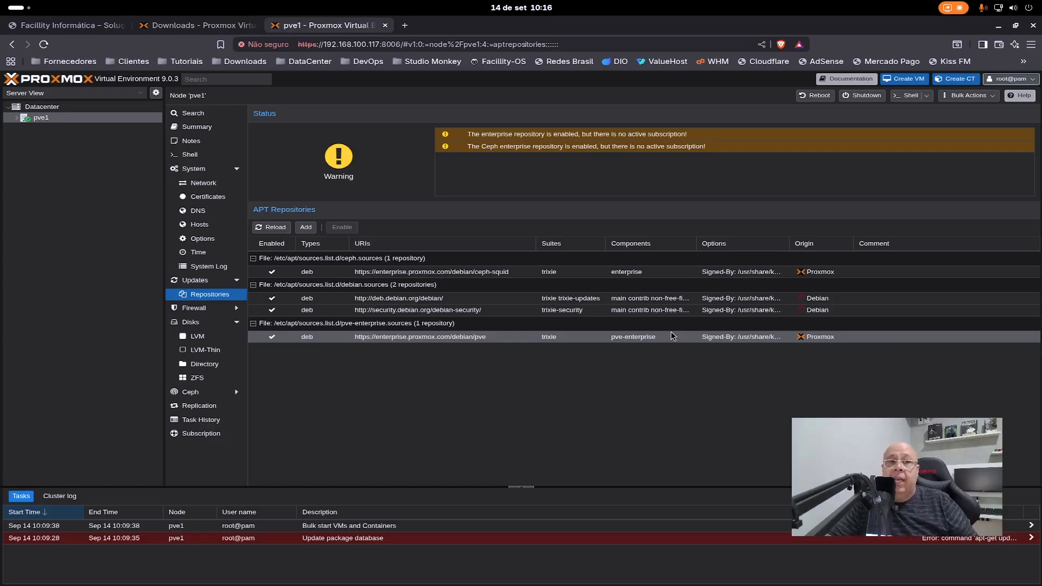
left_click(640, 339)
left_click(342, 226)
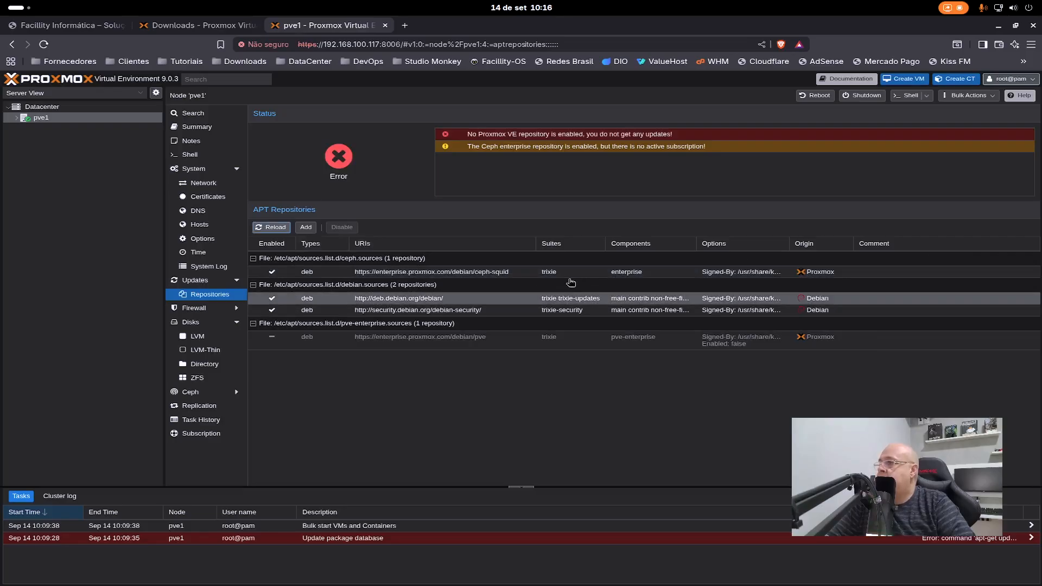
left_click(633, 275)
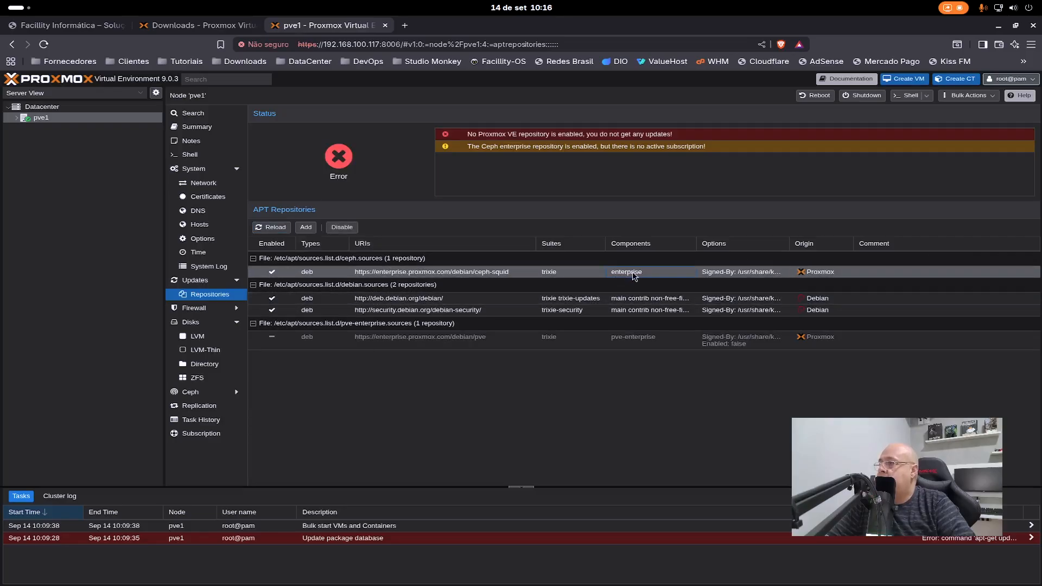
left_click(342, 226)
- Add the No-Subscription repository to the node's APT repositories, dismissing the subscription notice
left_click(308, 229)
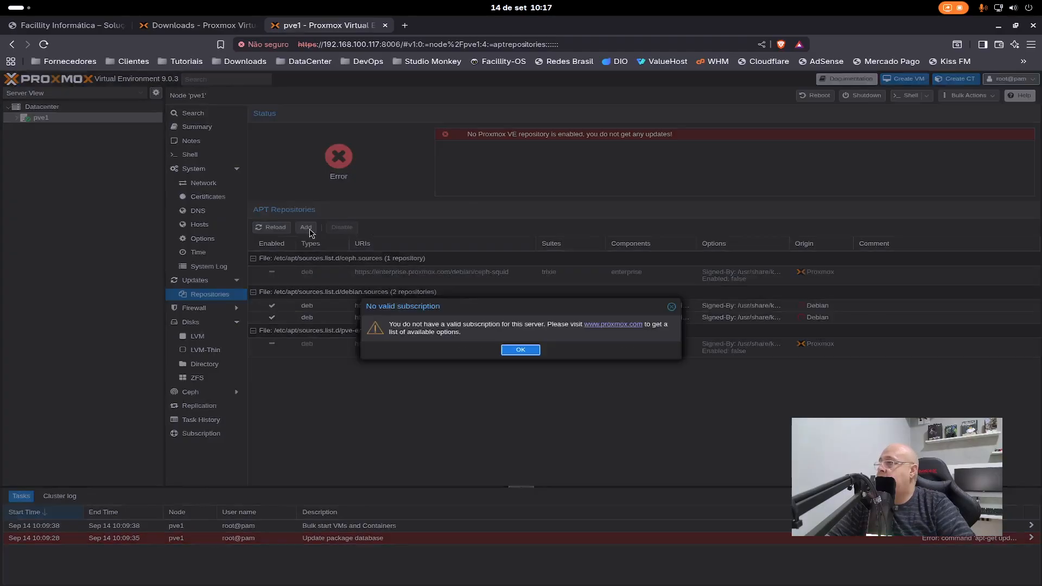
left_click(517, 350)
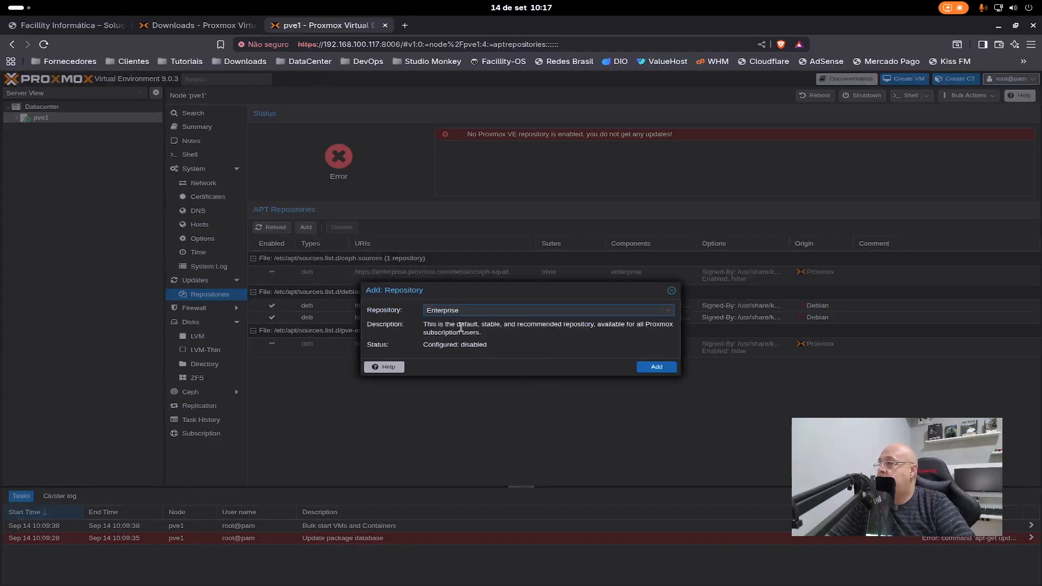
left_click(480, 311)
left_click(507, 333)
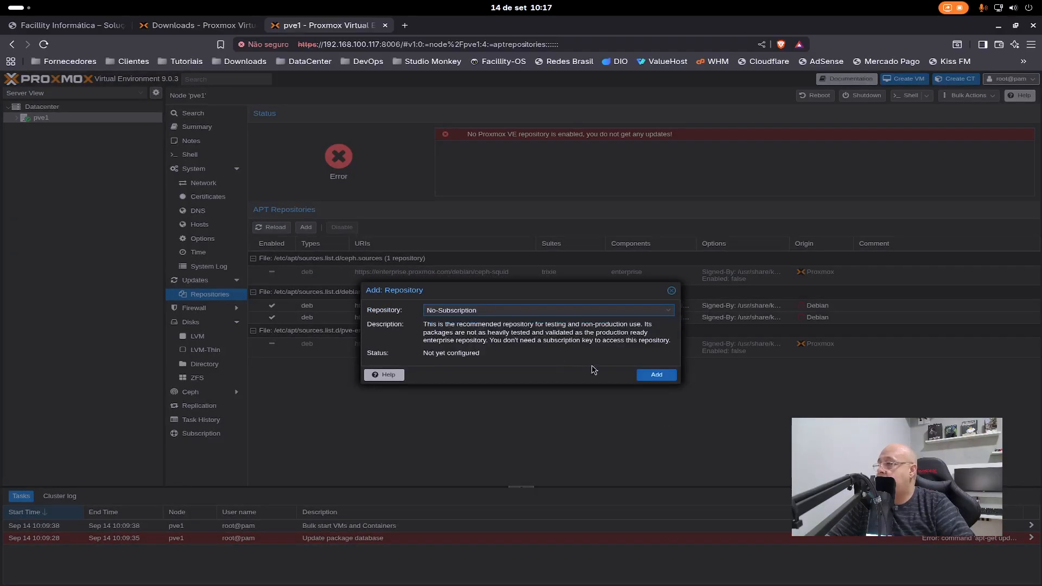
left_click(658, 375)
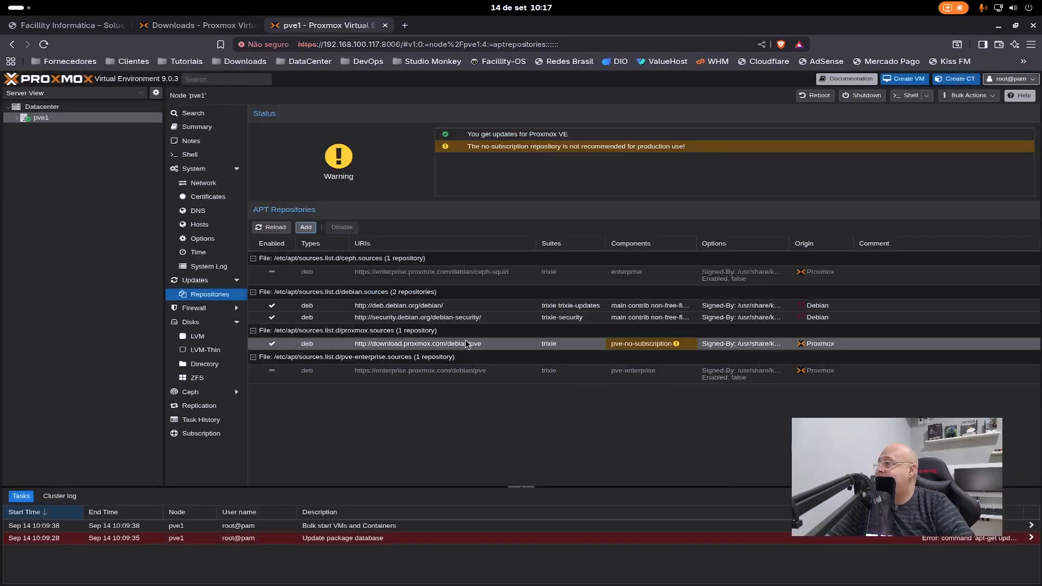
- Refresh the node's update package database, dismiss the subscription notice and close the task viewer when it finishes
left_click(206, 280)
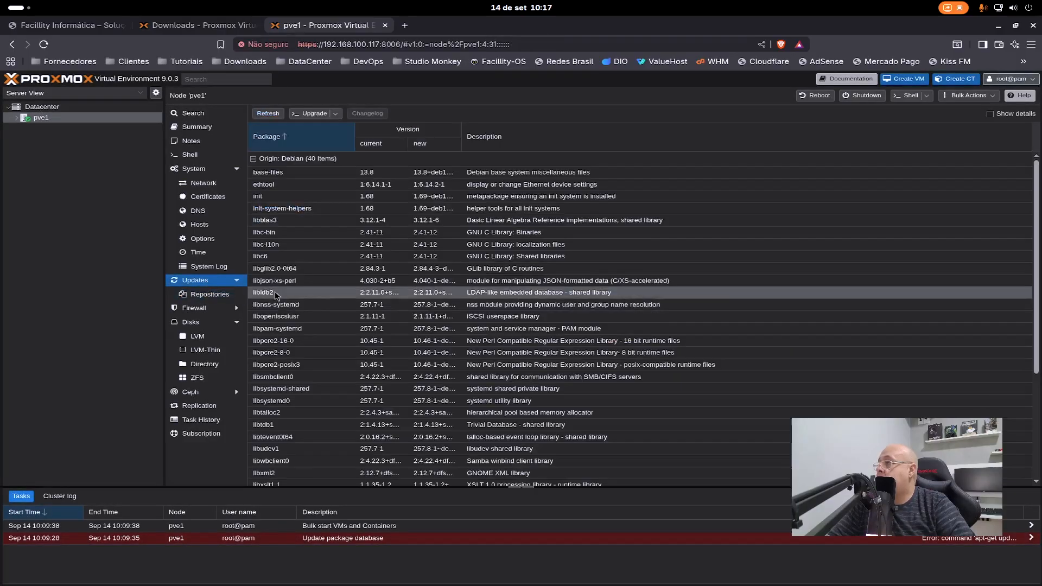
left_click(268, 114)
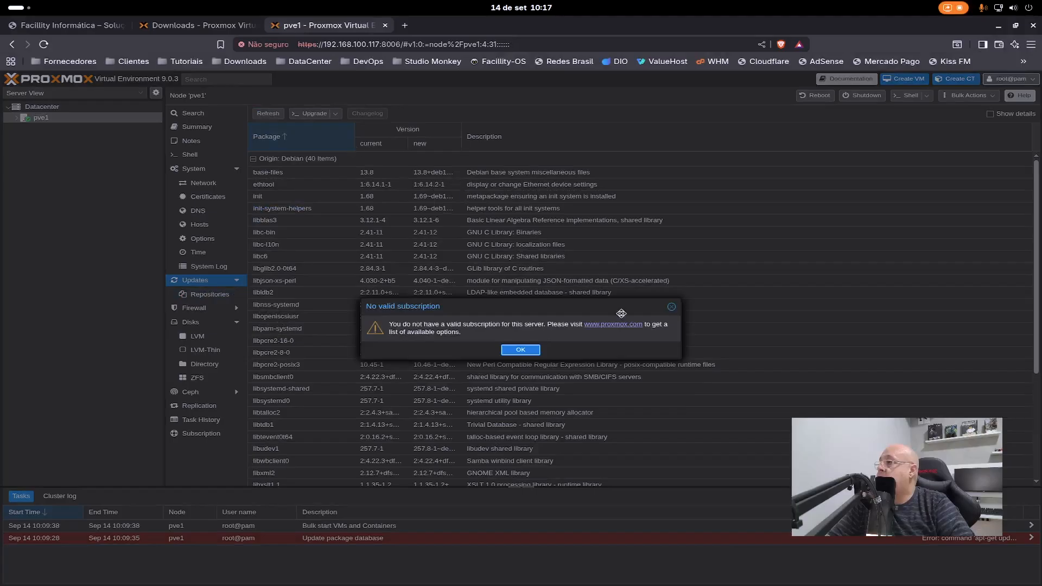
left_click(521, 350)
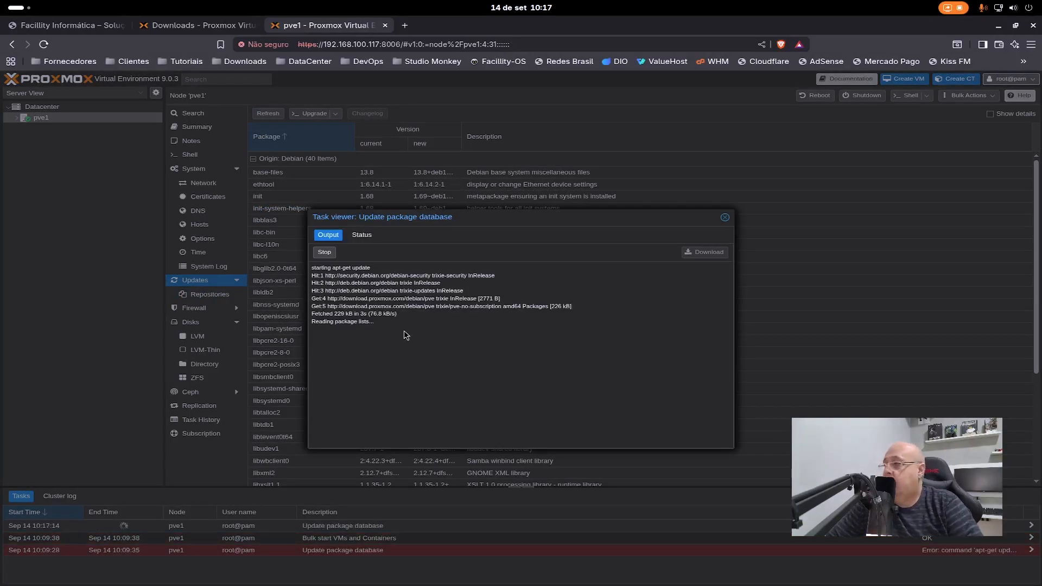
left_click(725, 217)
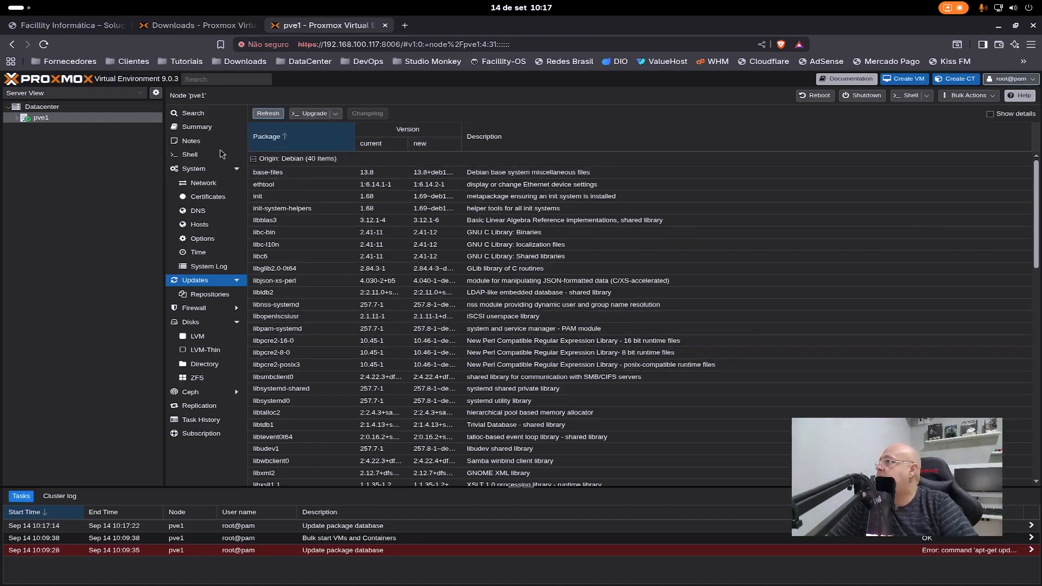
- In the shell of node pve1, run "apt update -y" followed by "apt upgrade -y"
left_click(189, 156)
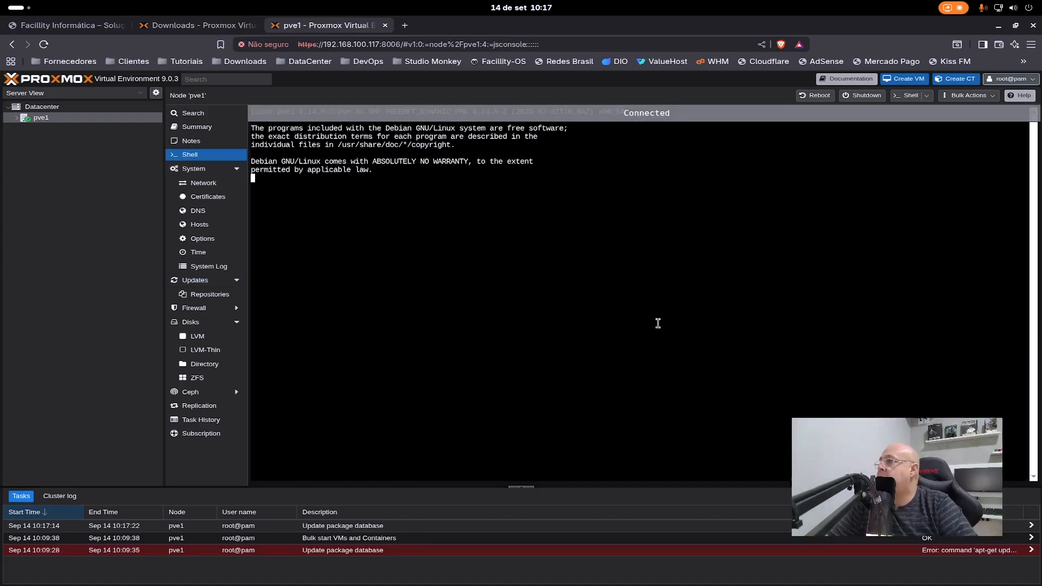
key("ctrl+l")
type("apt")
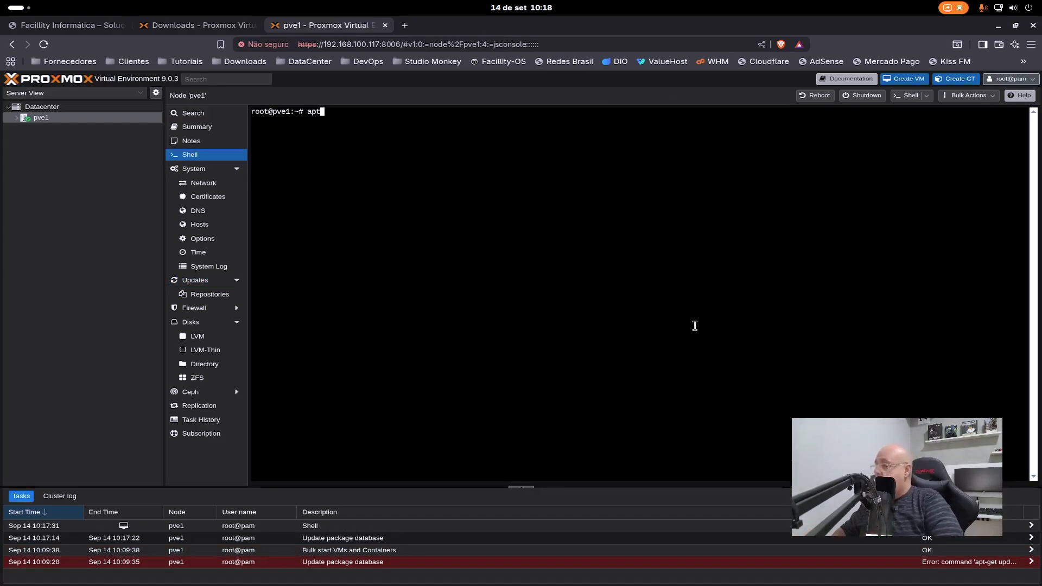
type(" update -y")
key("Return")
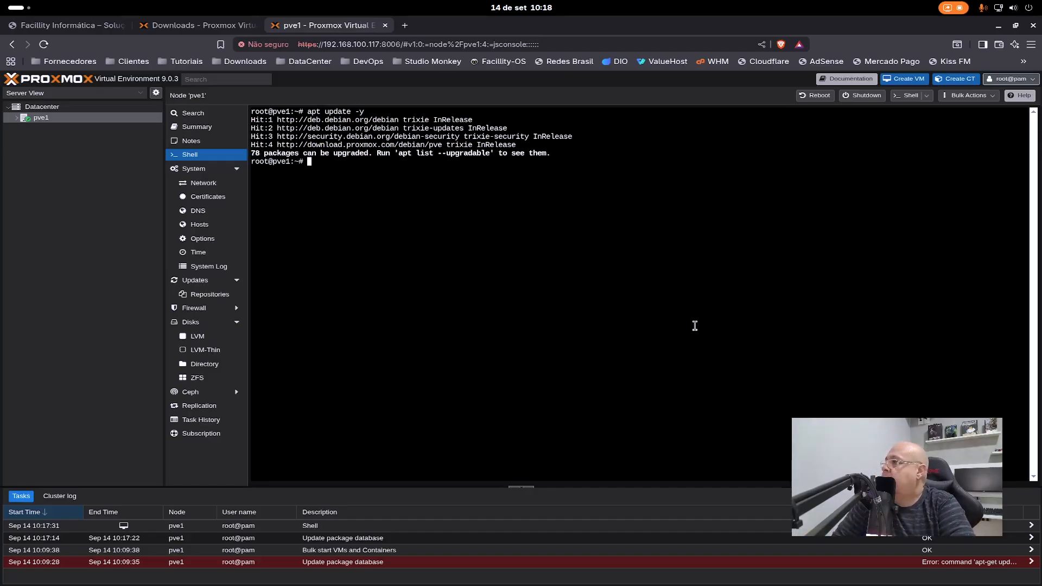
type("apt upgrade -y")
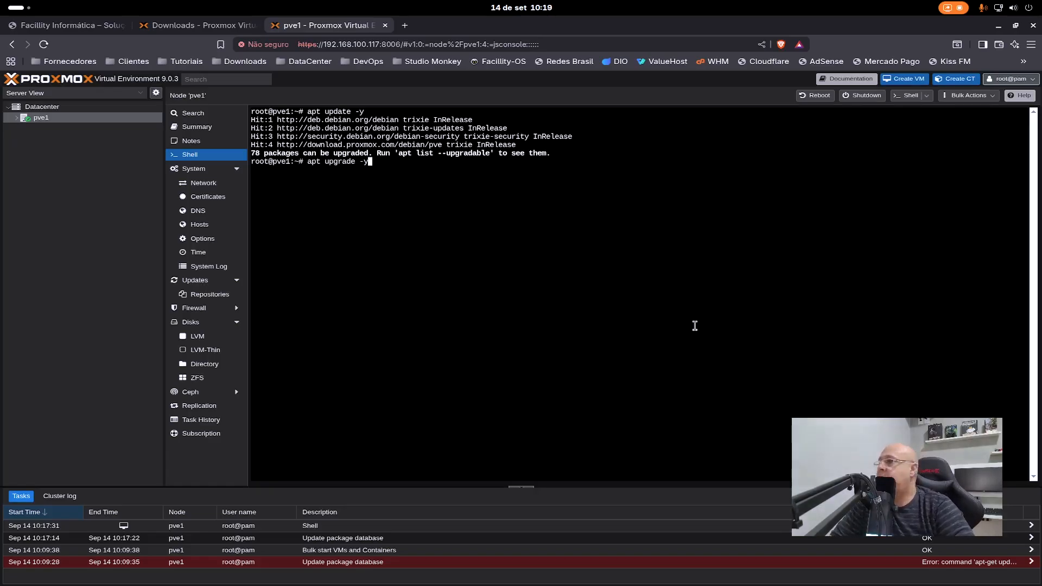
key("Return")
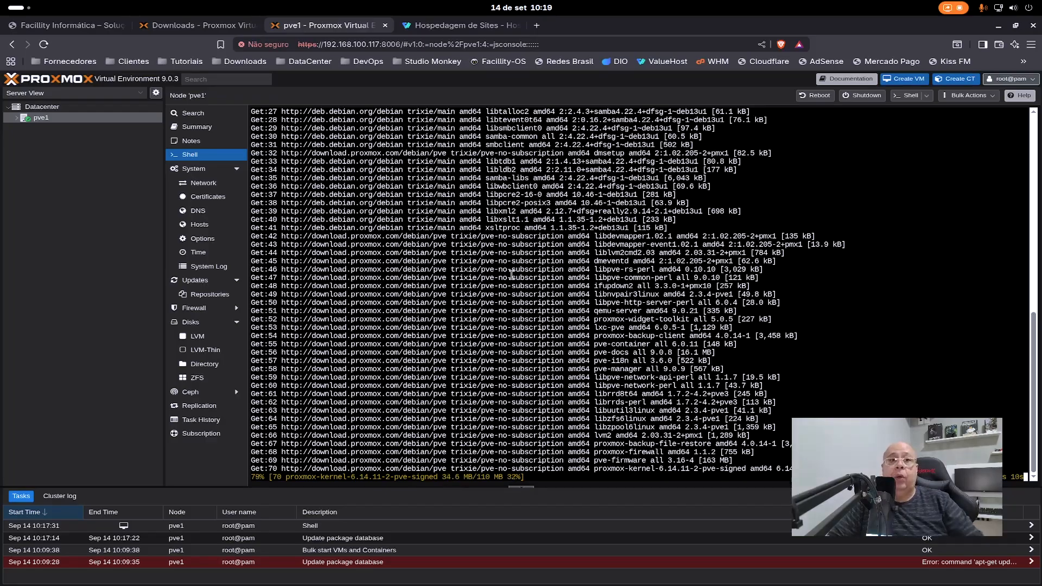
- View the web hosting page and the Proxmox VE downloads page, and return to the pve1 web interface
left_click(456, 25)
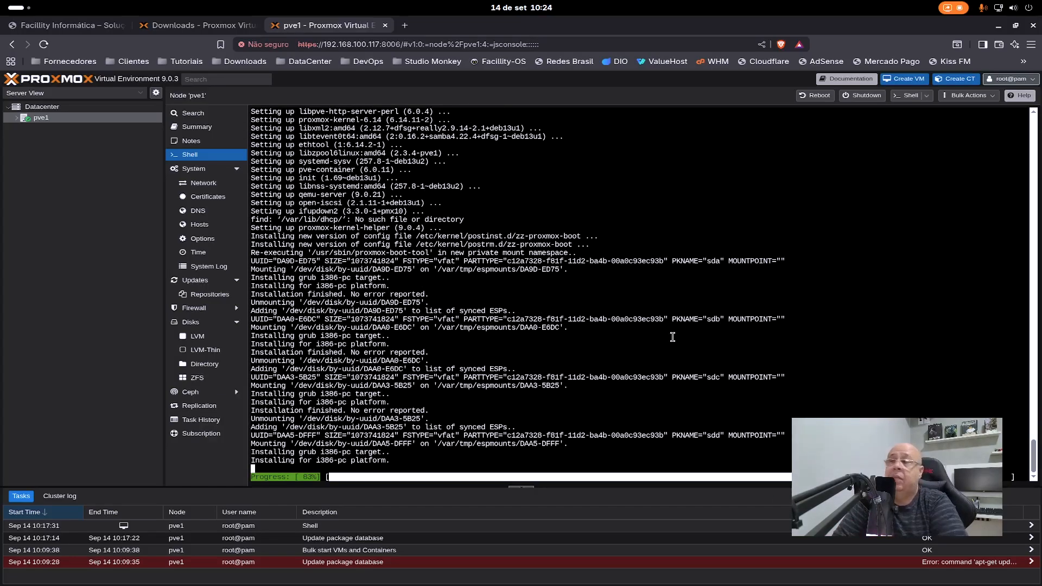
left_click(195, 25)
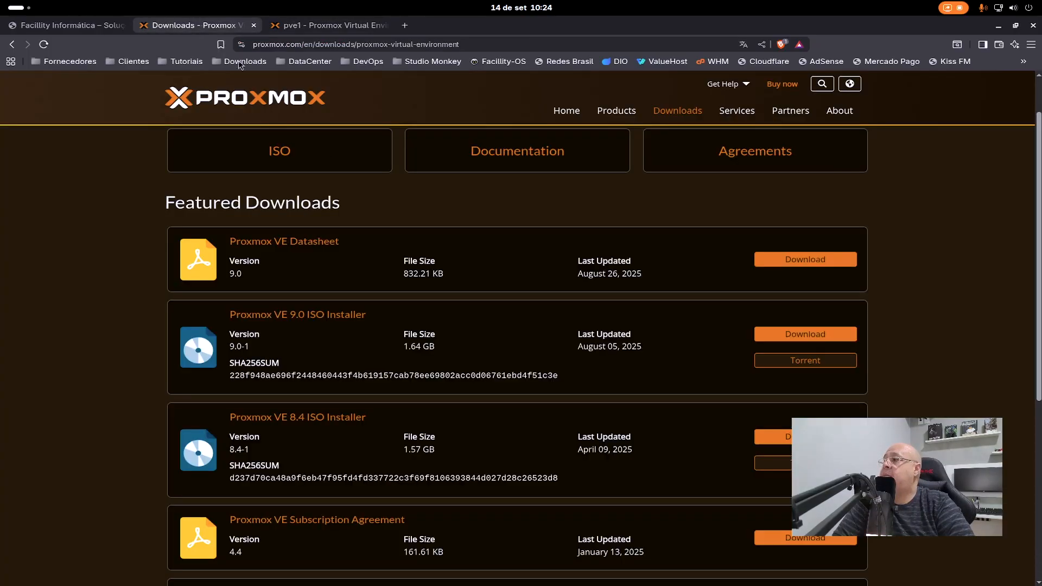
key("ctrl+Tab")
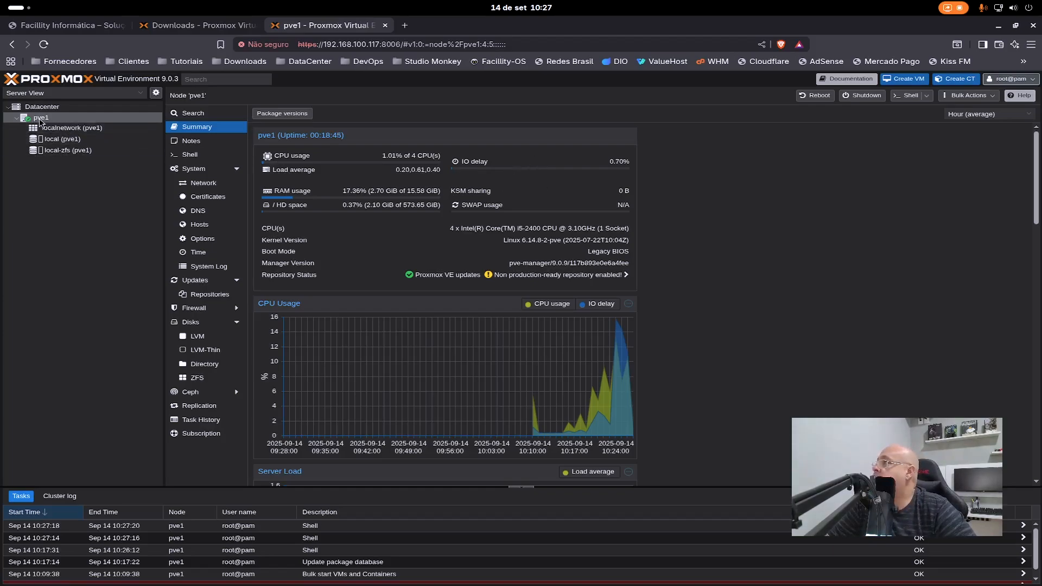
- Examine the physical disks and partitions of node pve1 and its ZFS pool
left_click(211, 324)
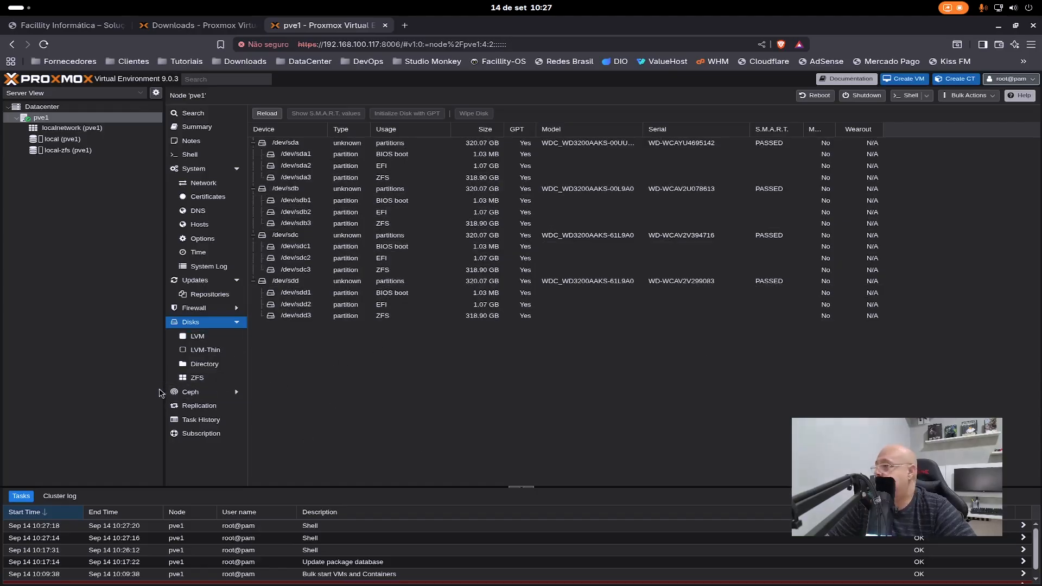
left_click(193, 378)
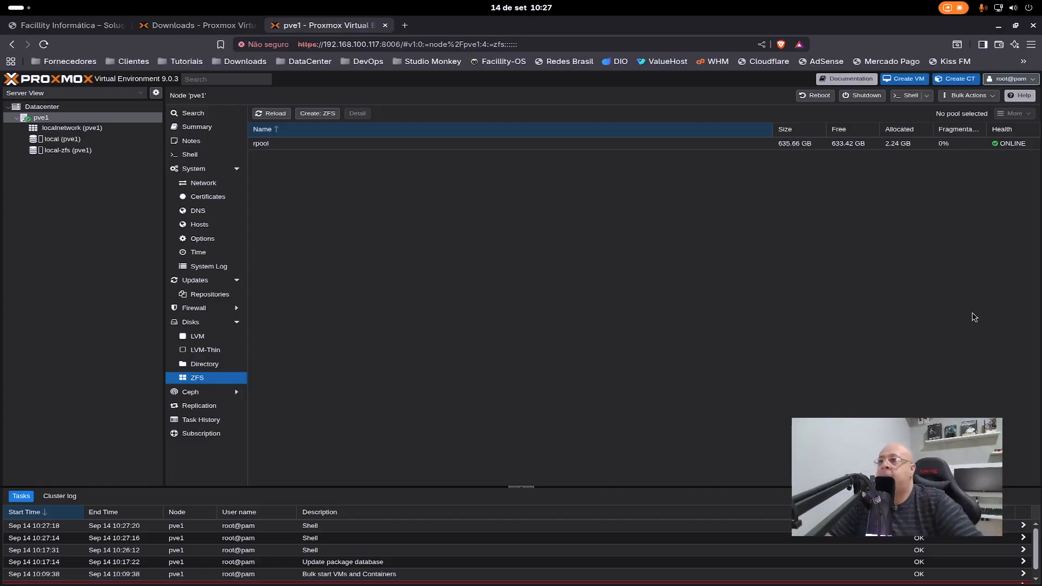
- Open the detailed status of the rpool ZFS pool, widening the device name column and enlarging the dialog to show full disk names
double_click(860, 147)
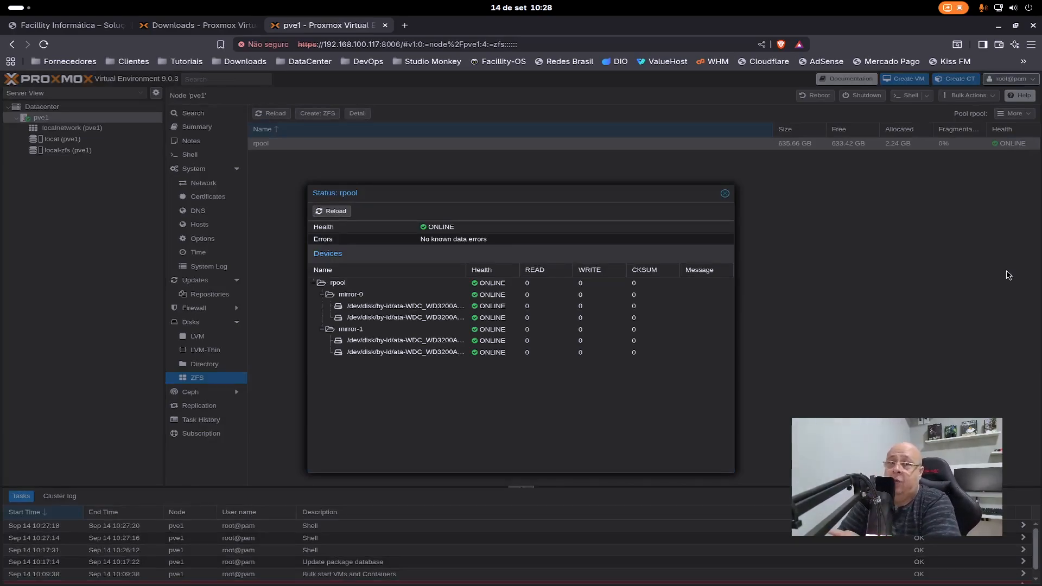
left_click(481, 270)
left_click_drag(468, 271, 520, 271)
left_click(545, 271)
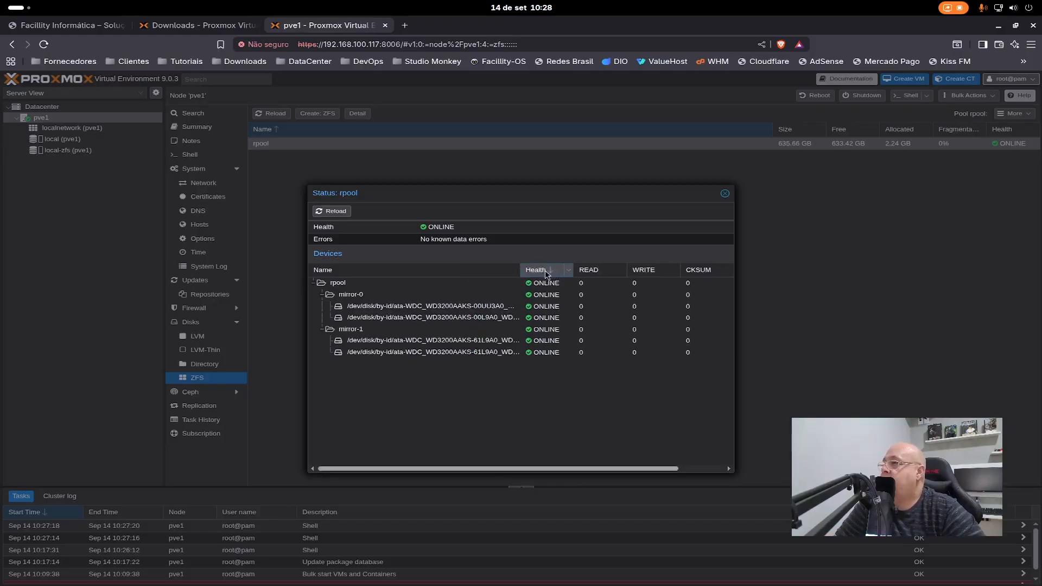
left_click_drag(733, 471, 974, 495)
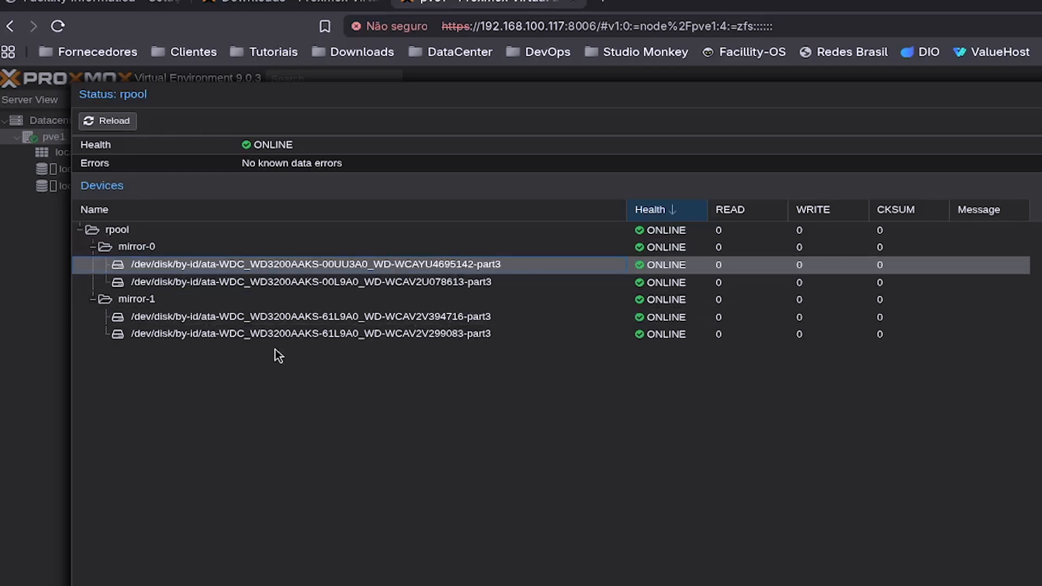
- Examine the member disks of mirror-0 and mirror-1 in the rpool device list
left_click(159, 332)
left_click(193, 263)
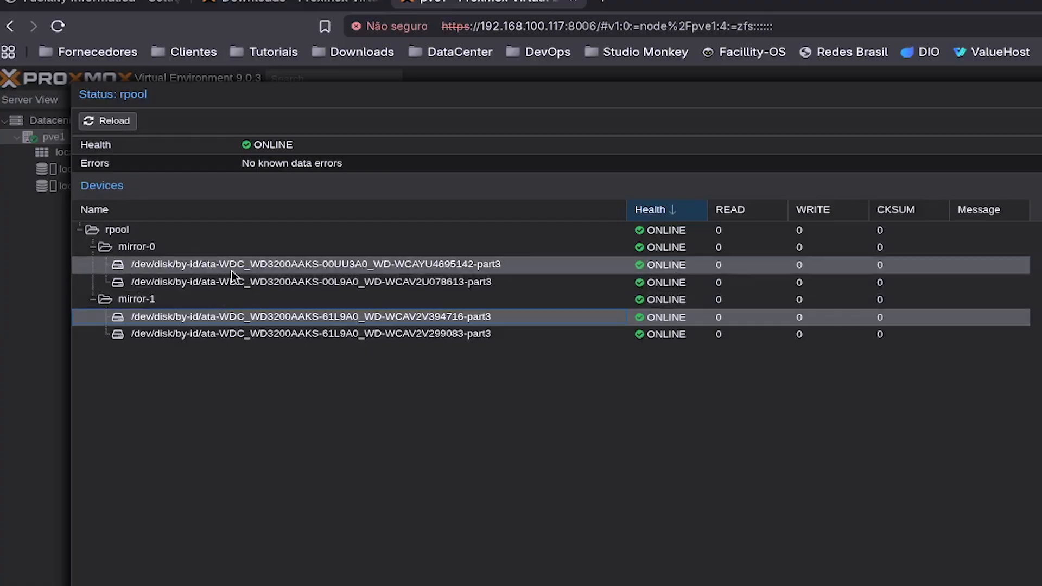
left_click(240, 285)
left_click(233, 318)
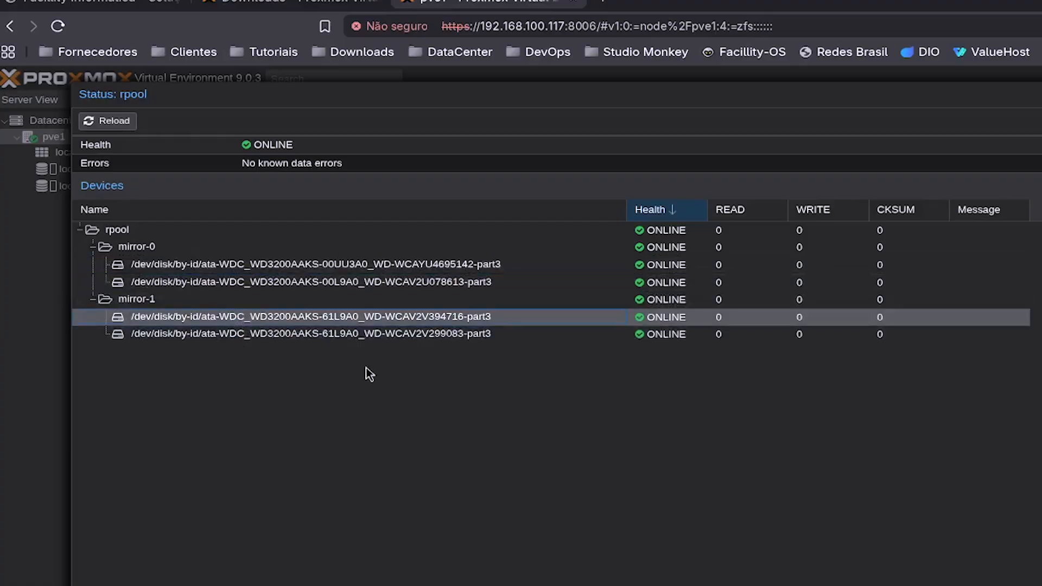
left_click(358, 262)
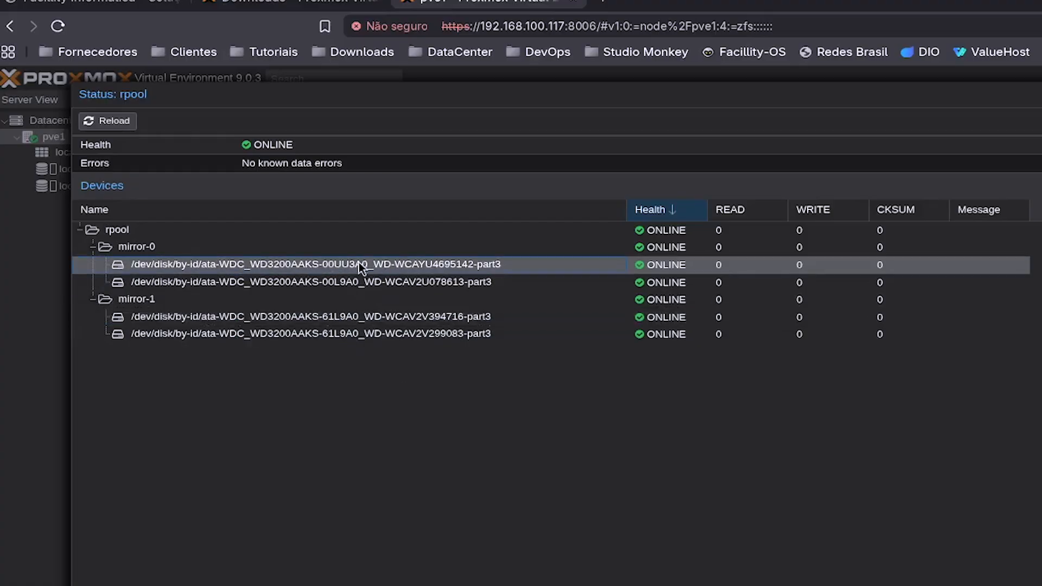
left_click(354, 285)
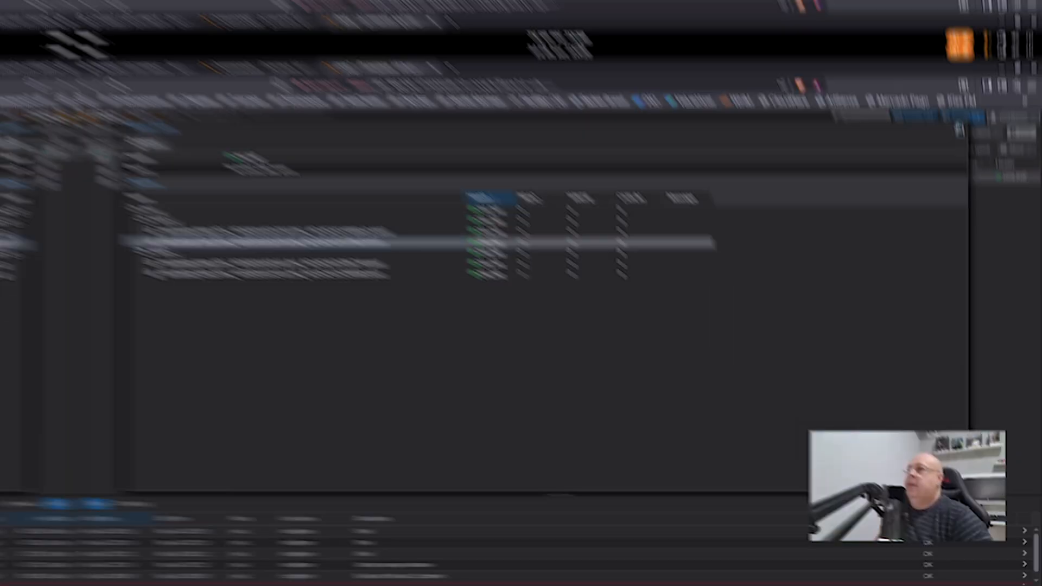
- On the Facillitytec site, open the storage article "Quais são os tipos de RAID?" and highlight the minimum disk count for RAID 10
left_click(980, 90)
left_click(71, 25)
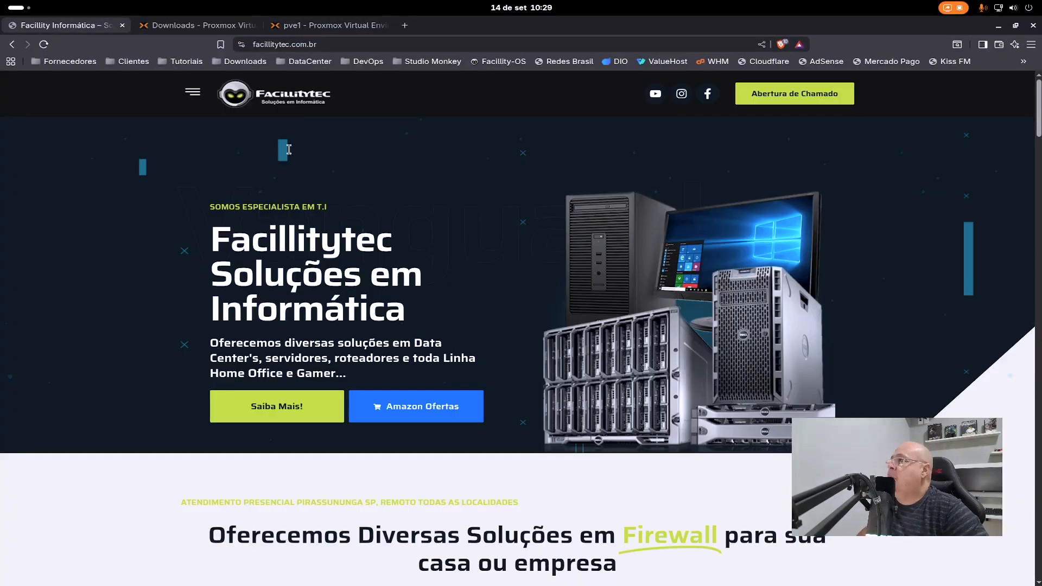
left_click(193, 94)
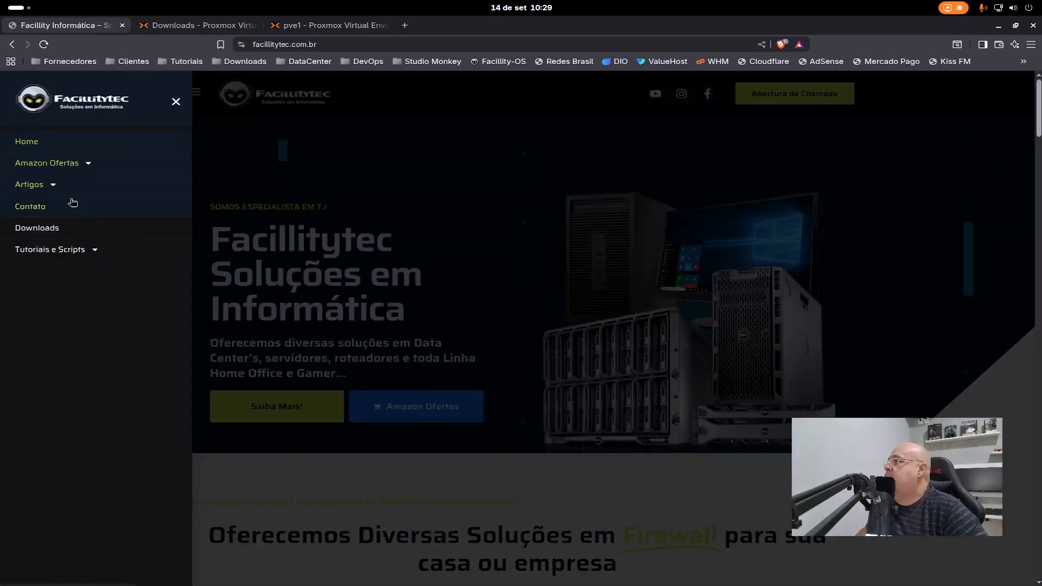
left_click(57, 190)
left_click(112, 205)
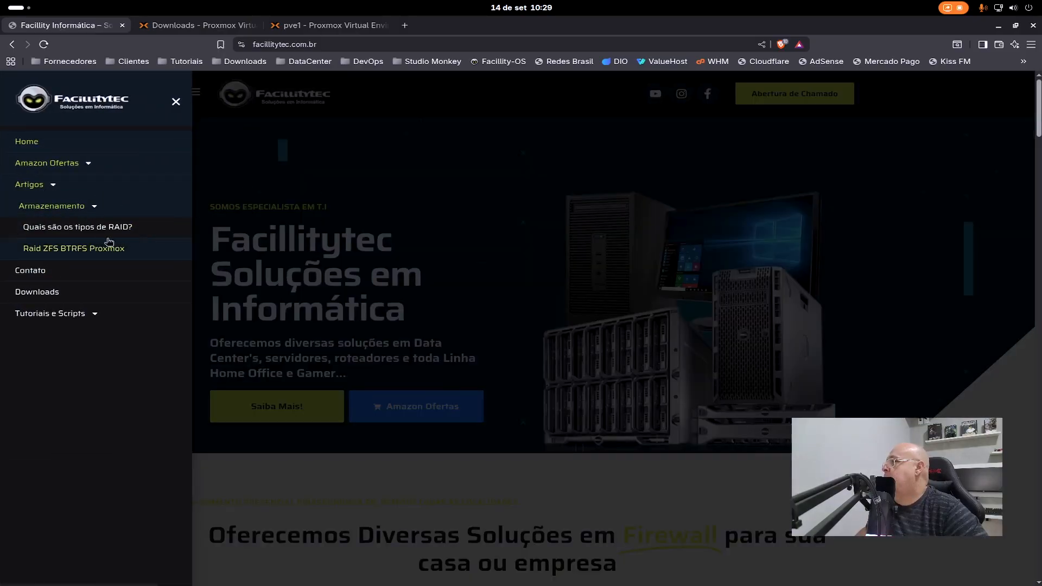
left_click(81, 226)
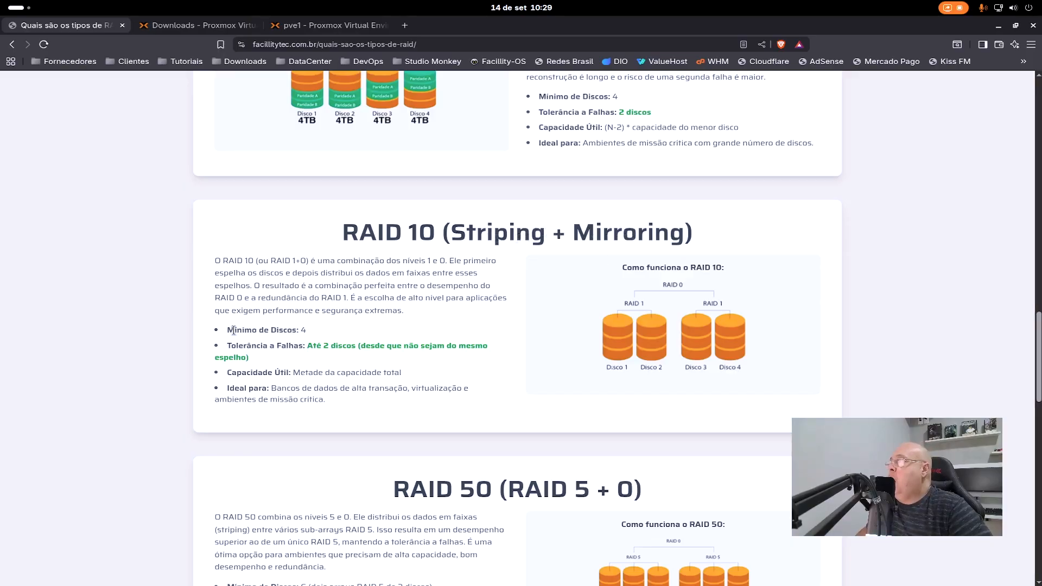
left_click_drag(227, 330, 315, 330)
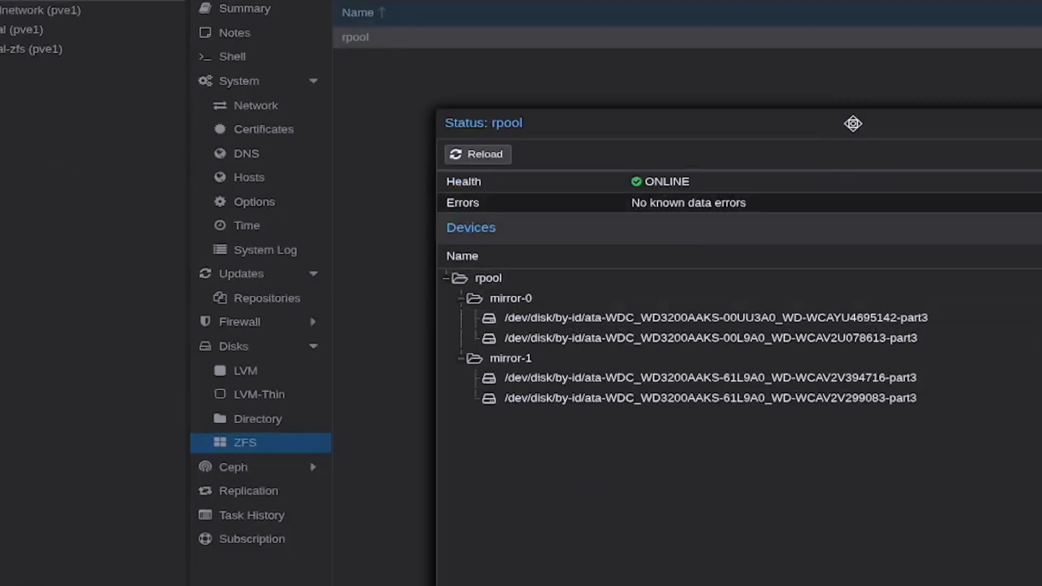
- Return to the pve1 web interface, check the second disk of mirror-0 in the rpool status and close the dialog
mouse_move(852, 124)
left_mouse_down()
mouse_move(600, 61)
mouse_move(646, 76)
mouse_move(628, 72)
left_mouse_up()
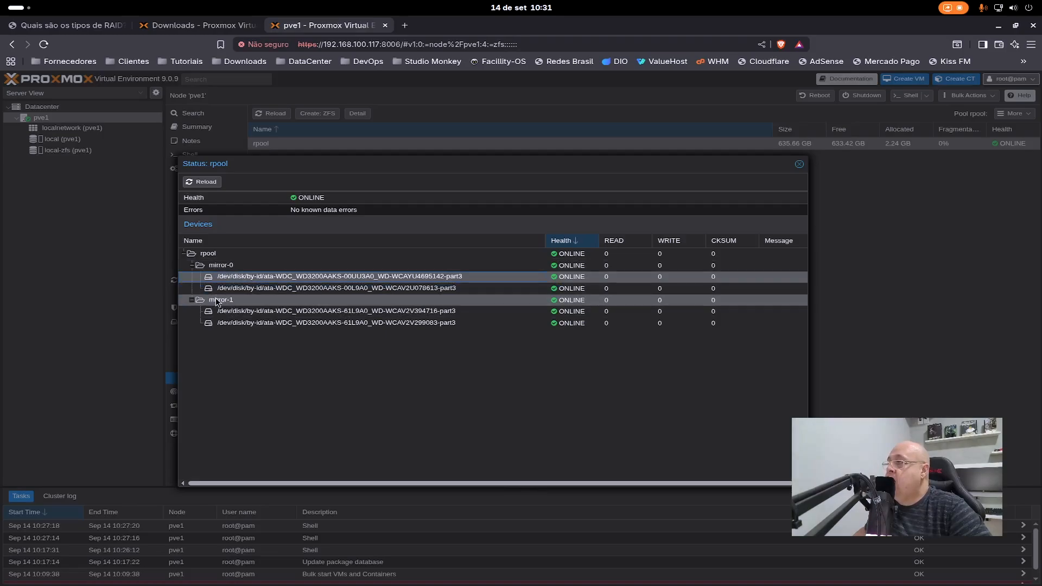
left_click(255, 290)
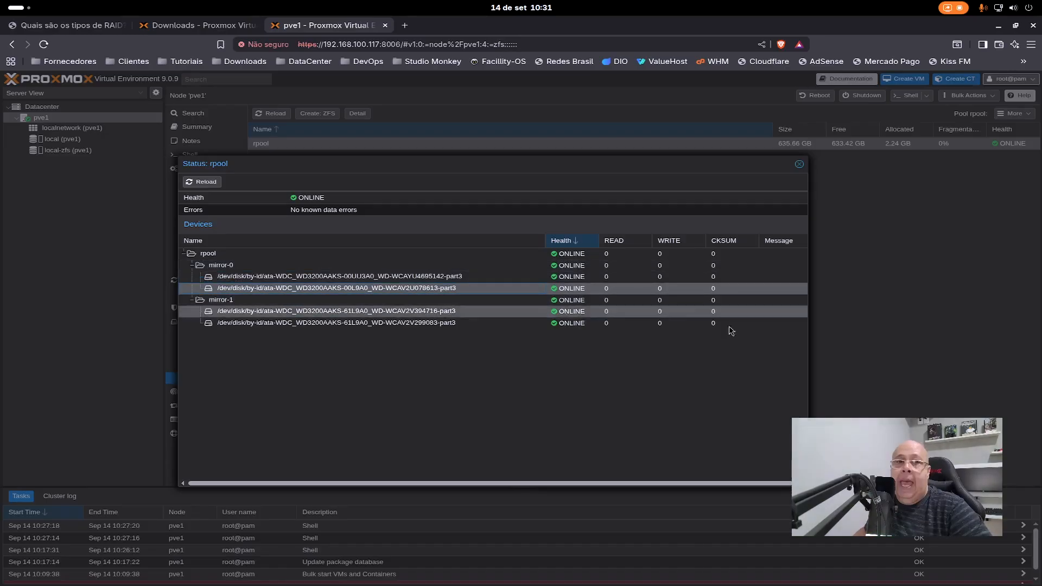
left_click(802, 168)
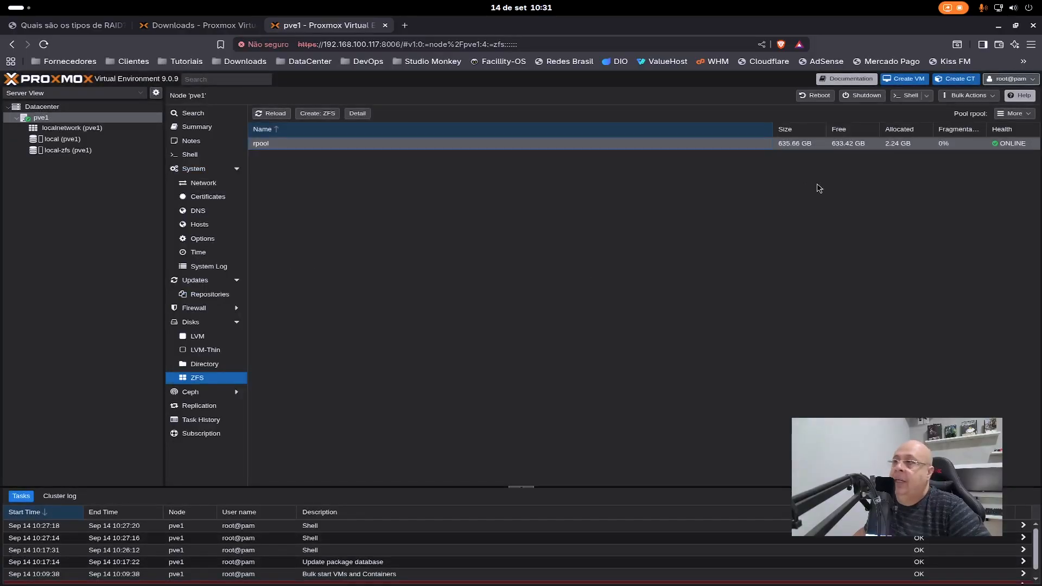
- Examine the RAID article's sections on RAID 1, 5, 6, 10 and 50 and its comparison table of RAID levels
left_click(68, 25)
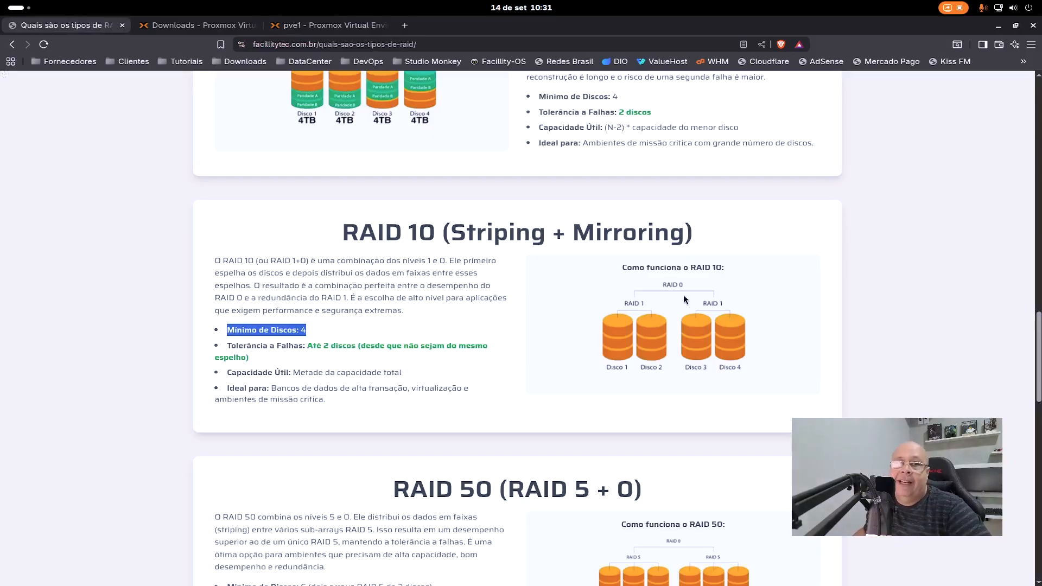
scroll(671, 310, "down", 3)
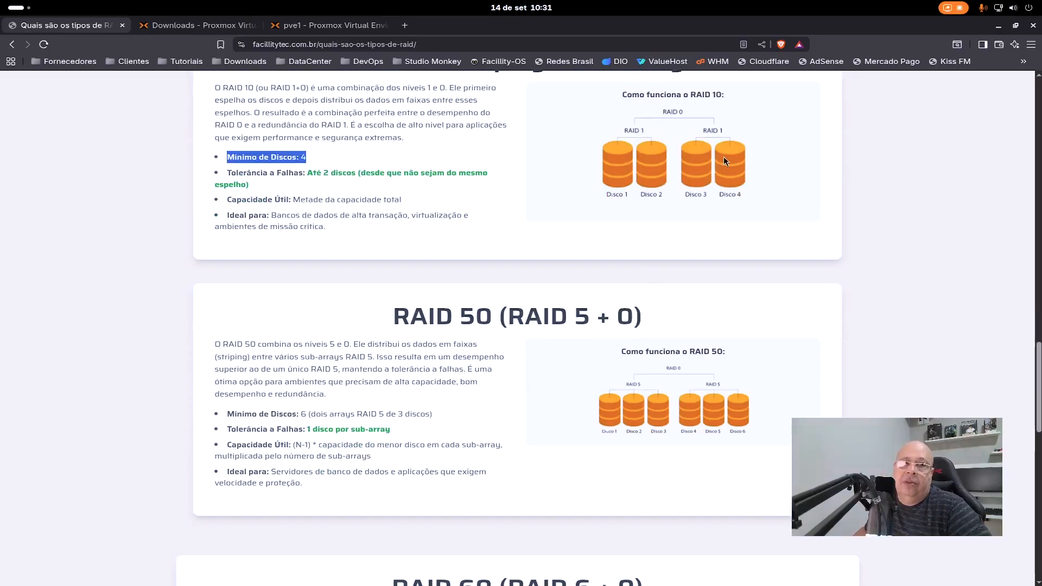
scroll(685, 168, "up", 3)
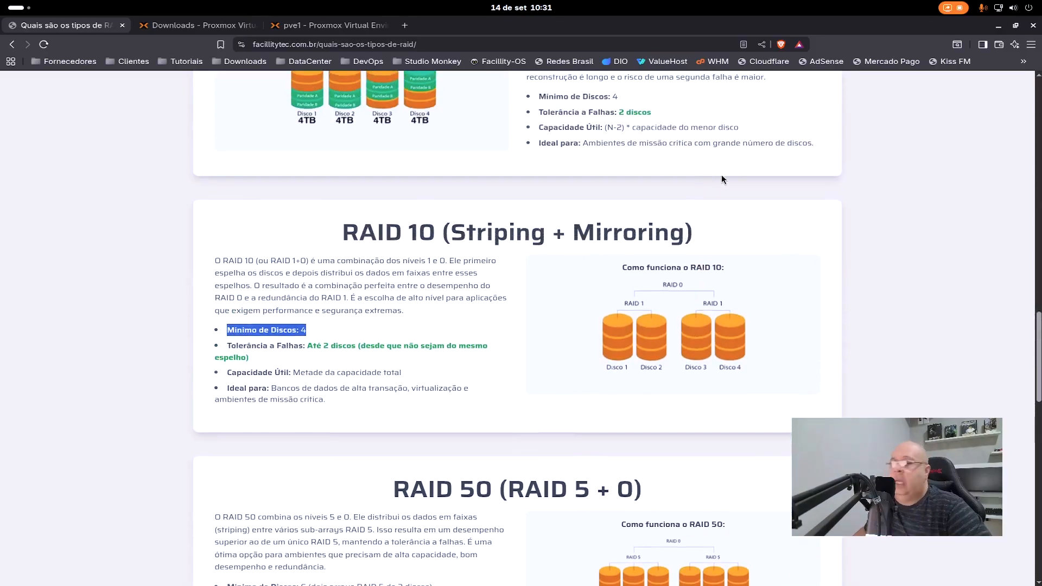
scroll(716, 177, "up", 3)
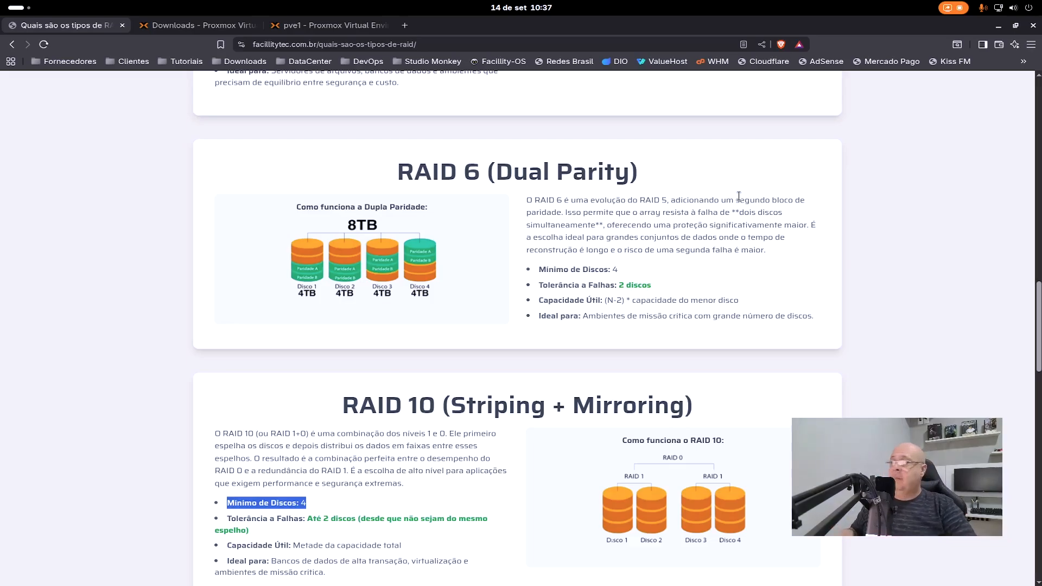
scroll(337, 404, "down", 2)
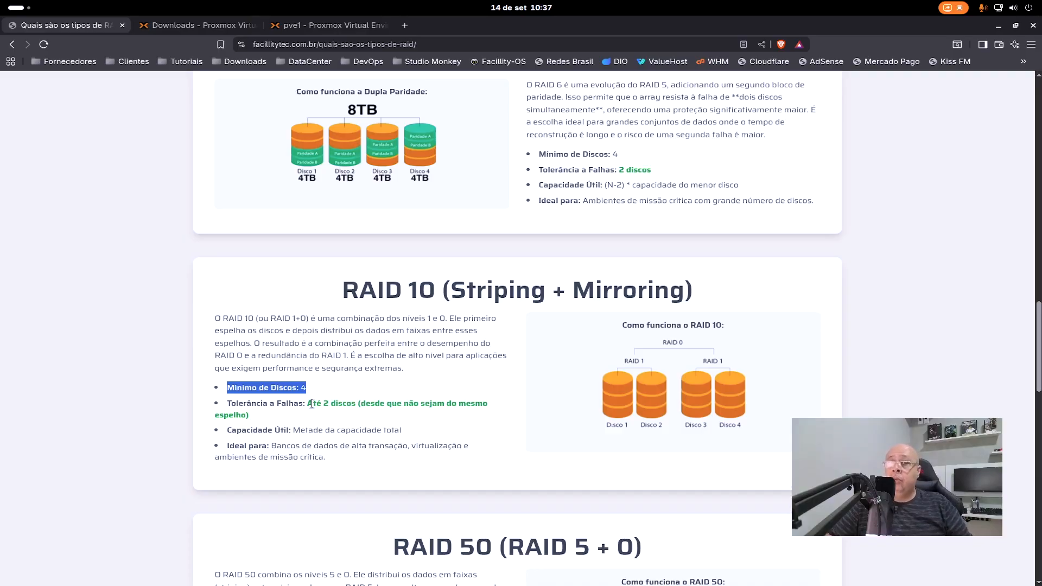
scroll(413, 539, "down", 12)
scroll(414, 539, "down", 5)
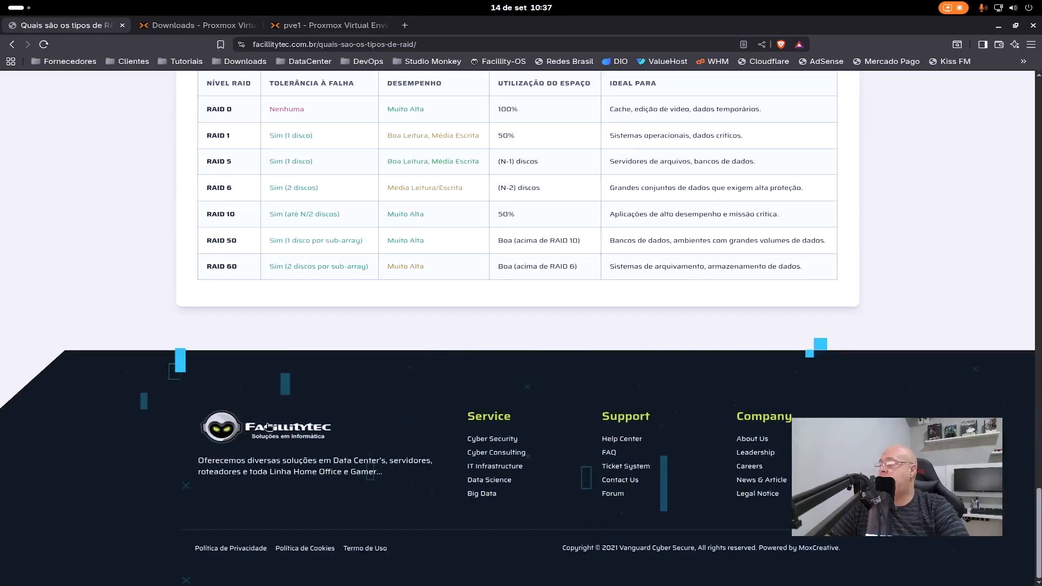
scroll(542, 161, "up", 12)
scroll(543, 161, "up", 15)
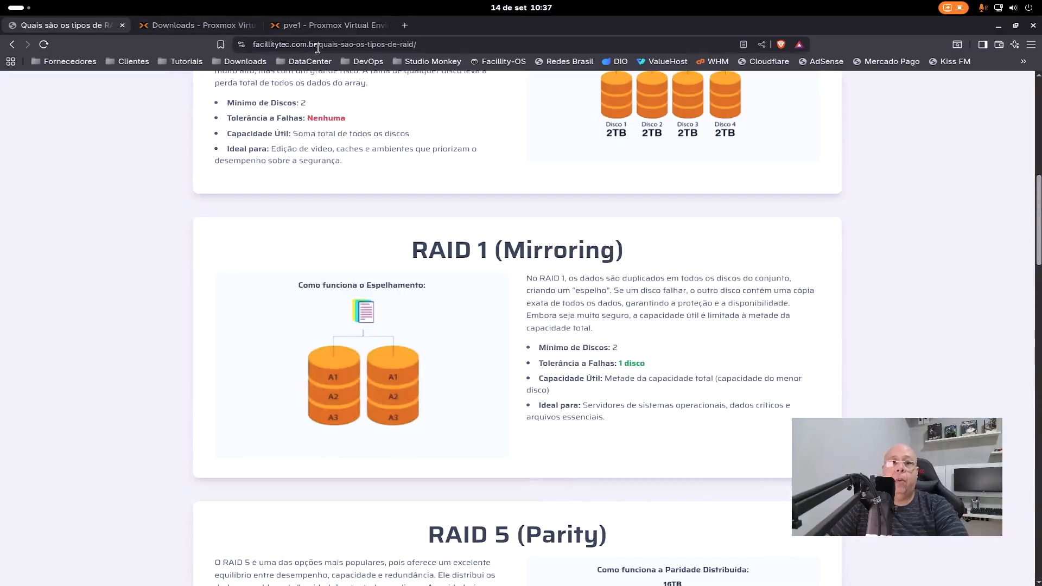
scroll(338, 75, "down", 5)
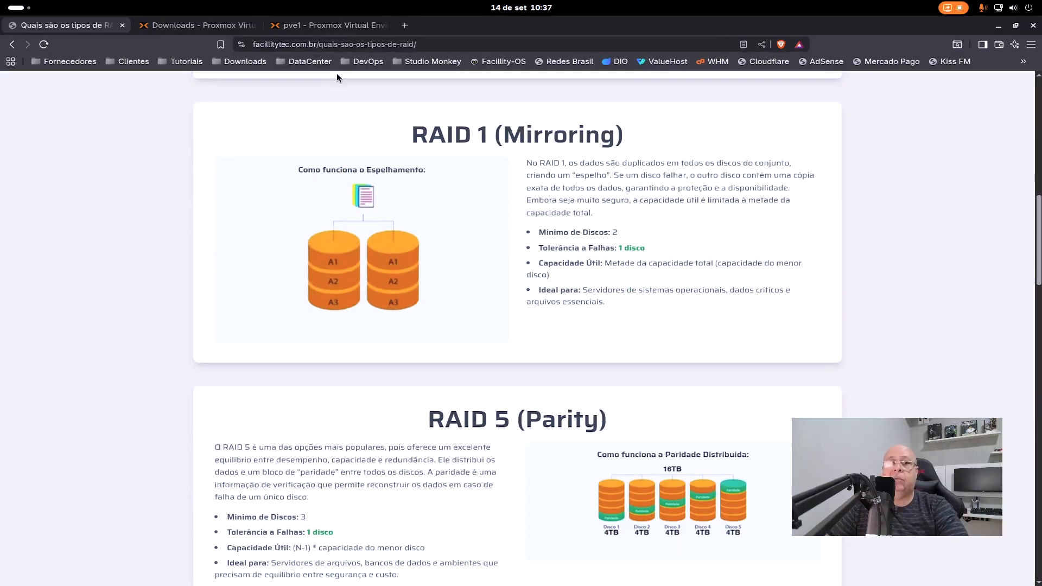
scroll(341, 85, "down", 20)
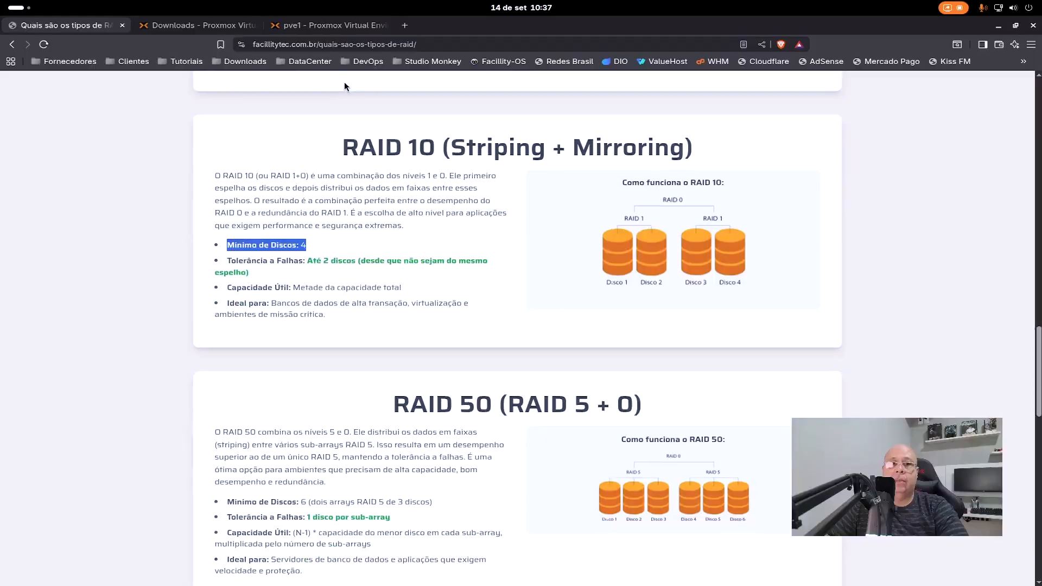
scroll(329, 106, "down", 8)
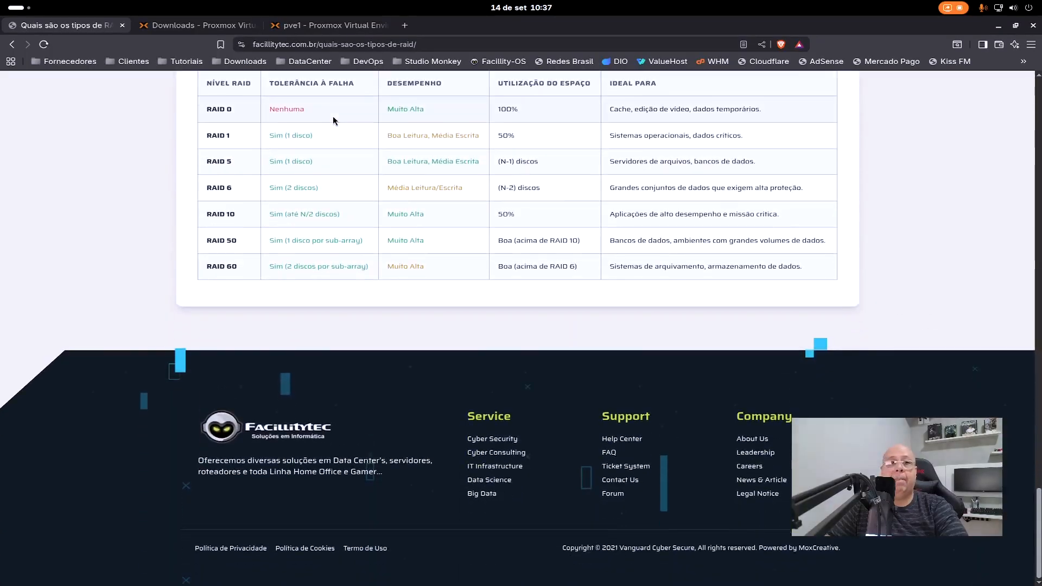
- Return the Facillitytec site to its home page and open the shell of node pve1 in the Proxmox web interface
left_click(277, 418)
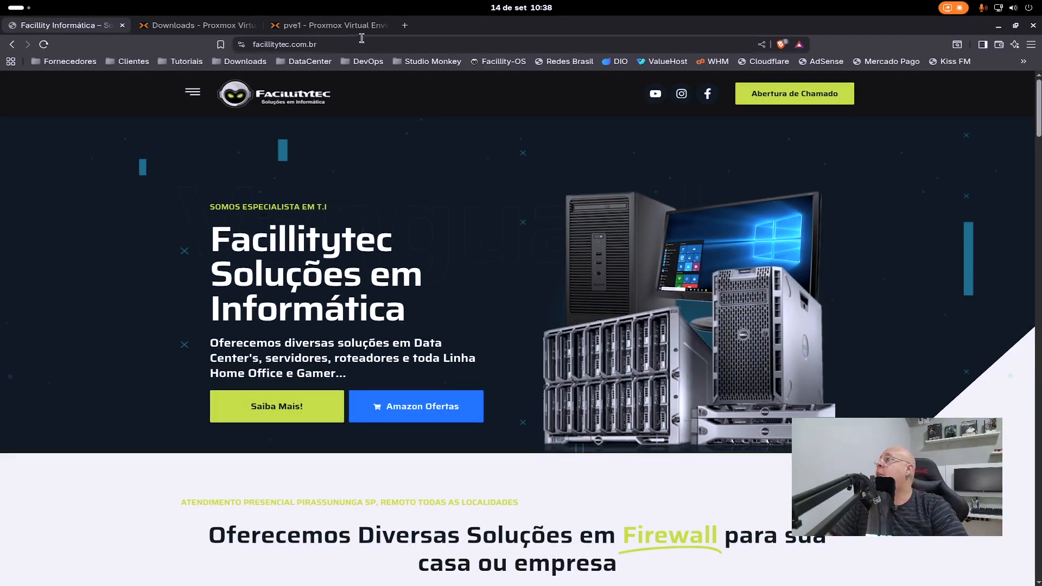
left_click(341, 26)
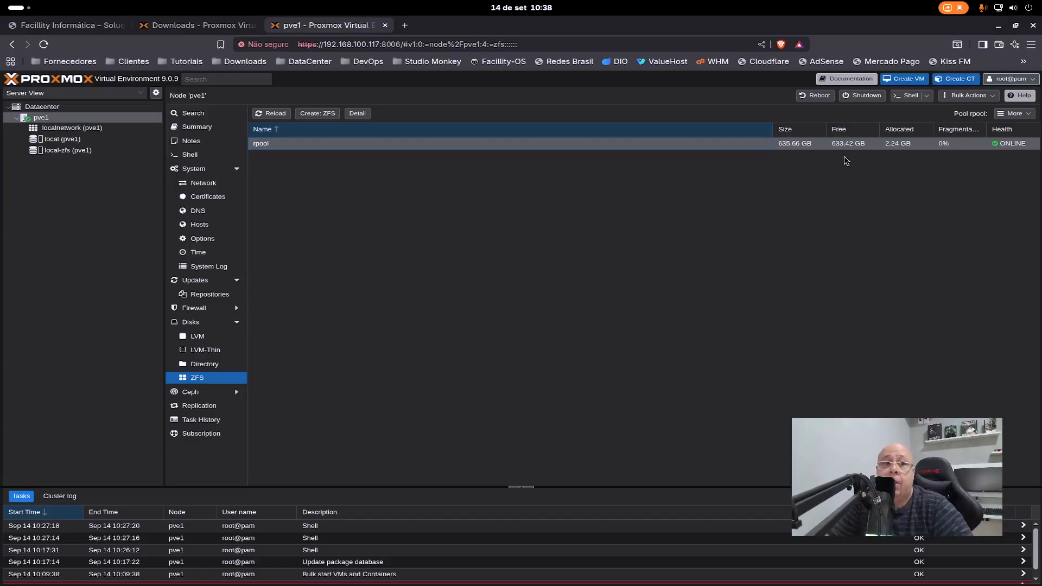
left_click(191, 155)
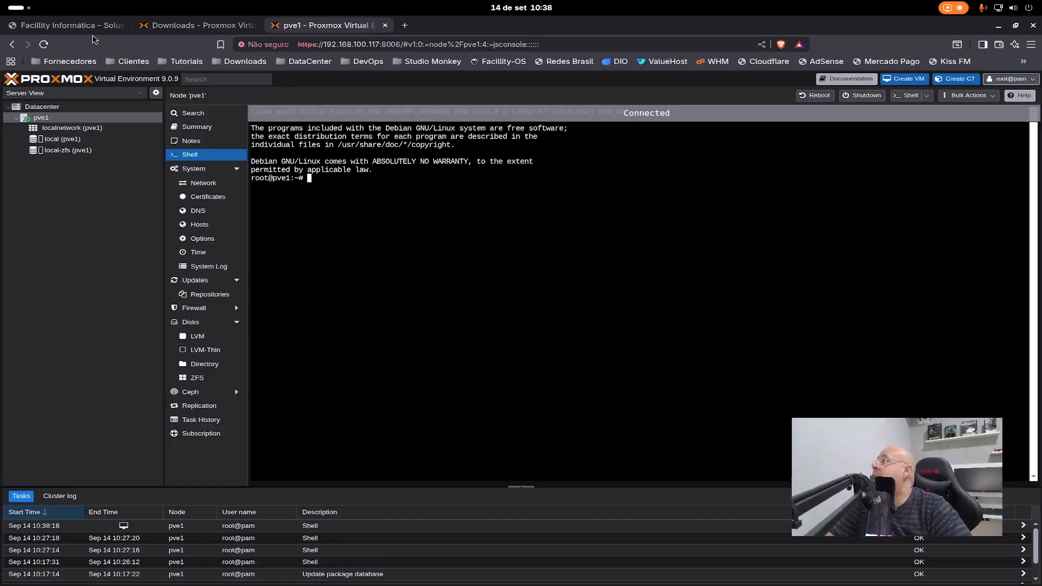
- On the Facillitytec site, open the "Proxmox GPU Passthrough" article from the Proxmox tutorials and scripts
key("ctrl+1")
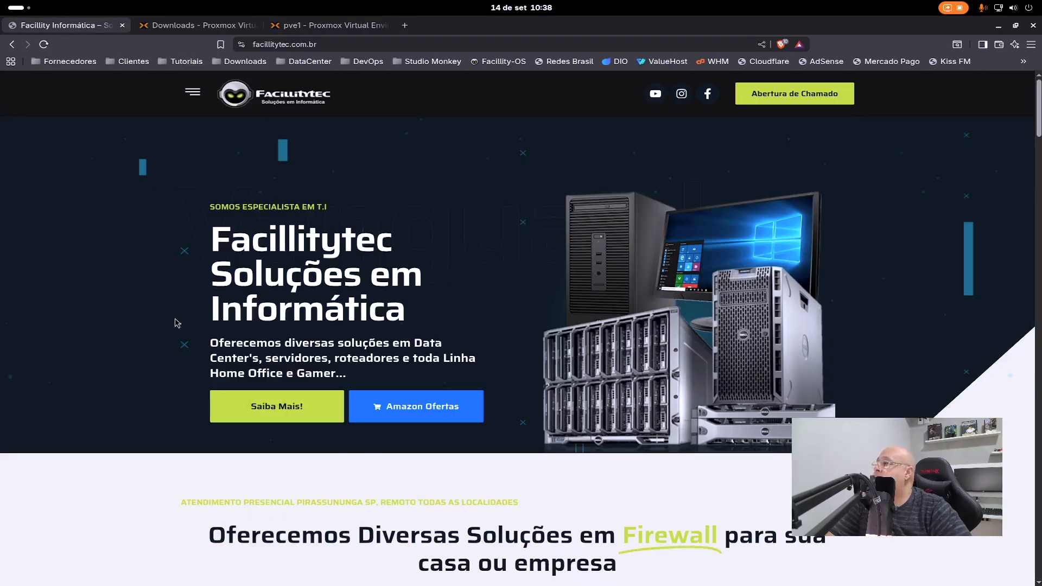
left_click(284, 410)
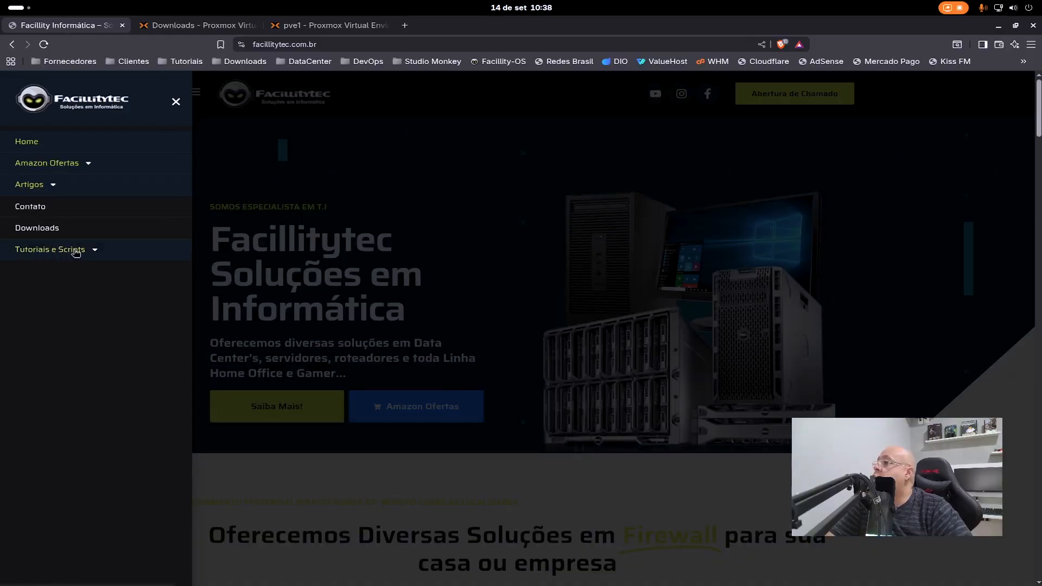
left_click(97, 253)
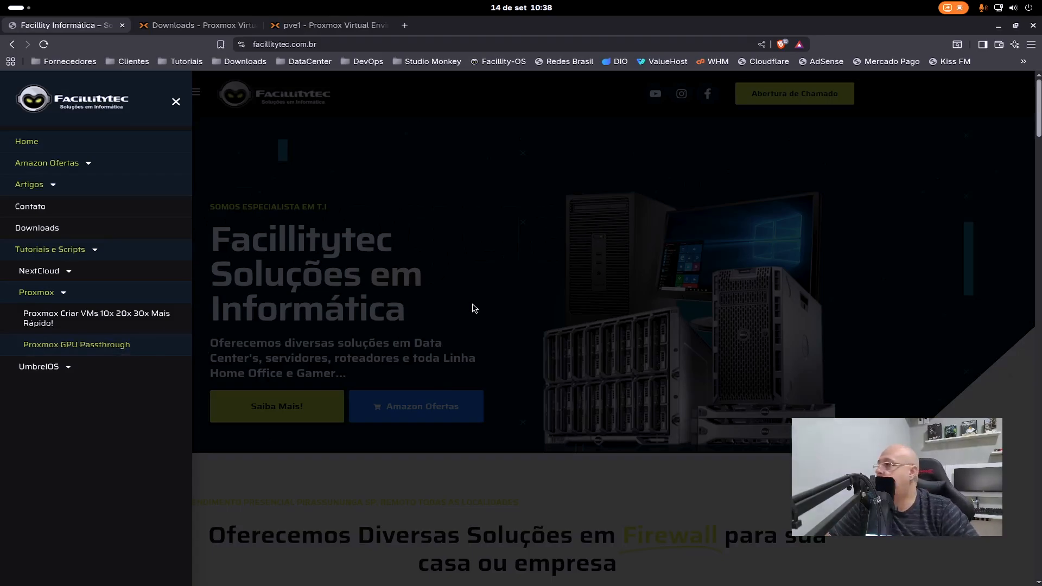
left_click(107, 346)
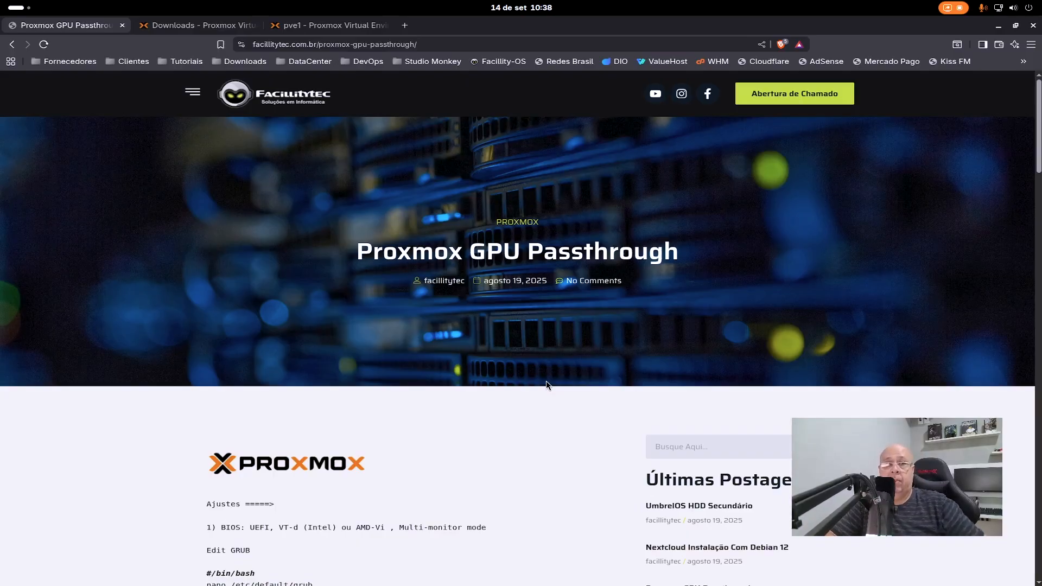
- Select the command "nano /etc/default/grub" in the Edit GRUB section of the GPU passthrough article
scroll(493, 320, "down", 1)
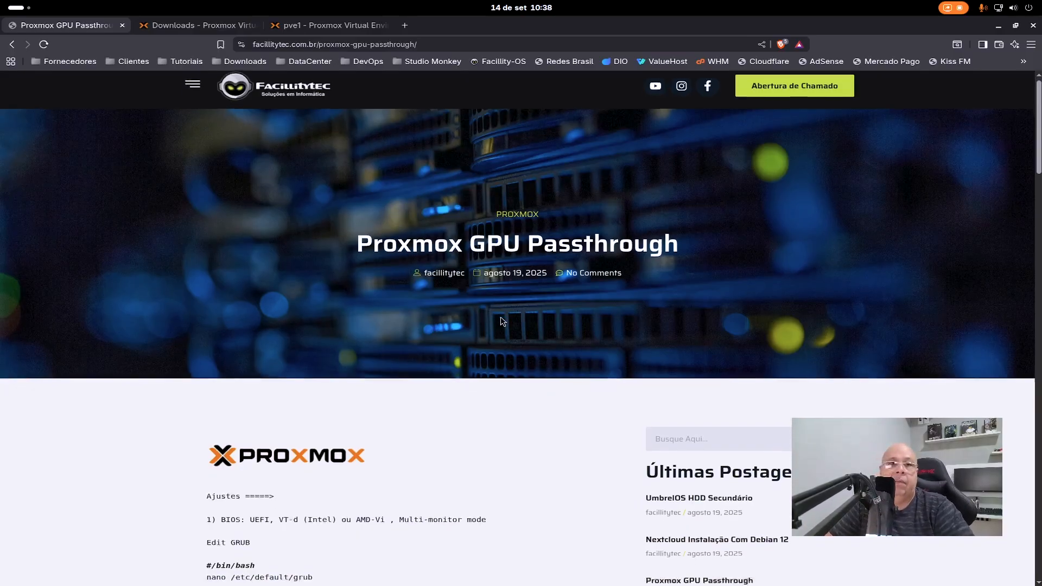
scroll(504, 318, "down", 3)
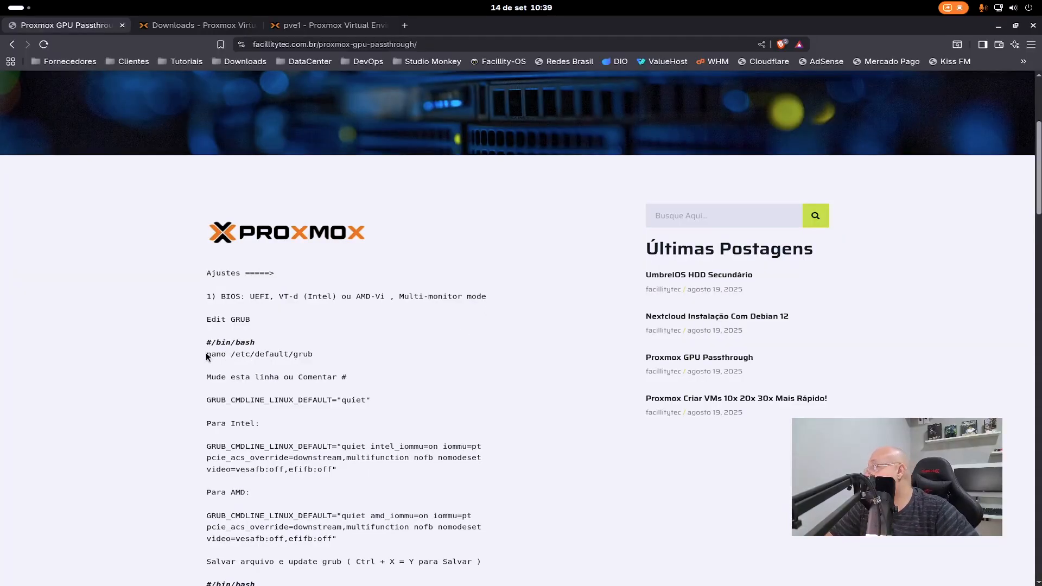
left_click_drag(207, 353, 320, 355)
key("ctrl+c")
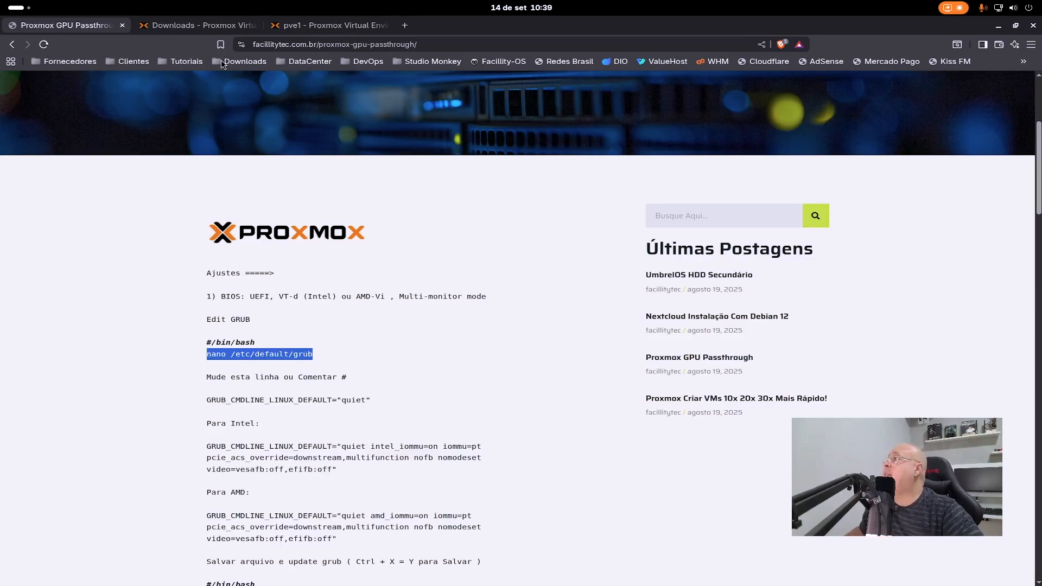
- Close the Proxmox downloads page and open /etc/default/grub in nano from the pve1 shell
left_click(235, 26)
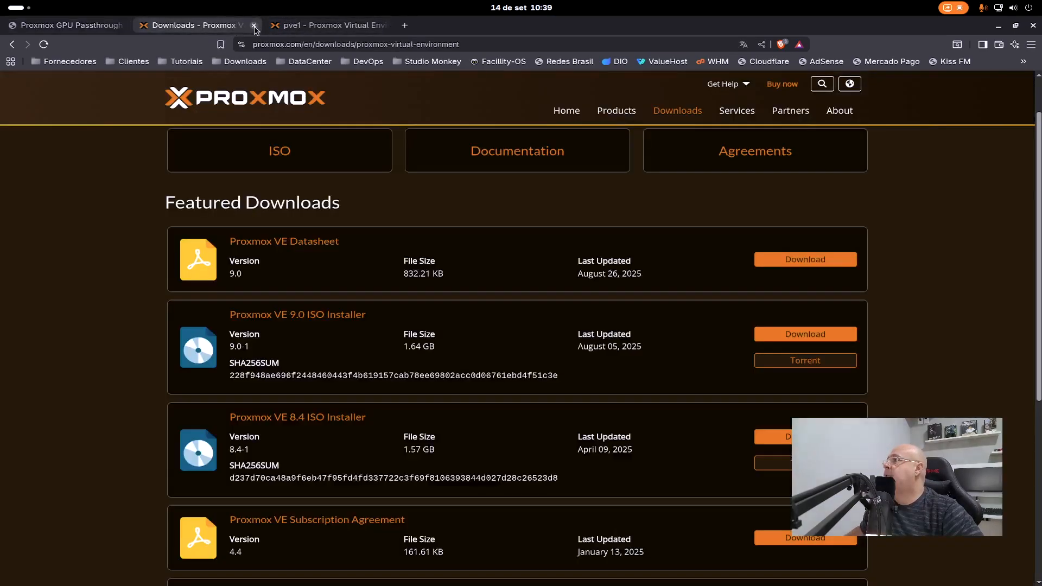
left_click(254, 25)
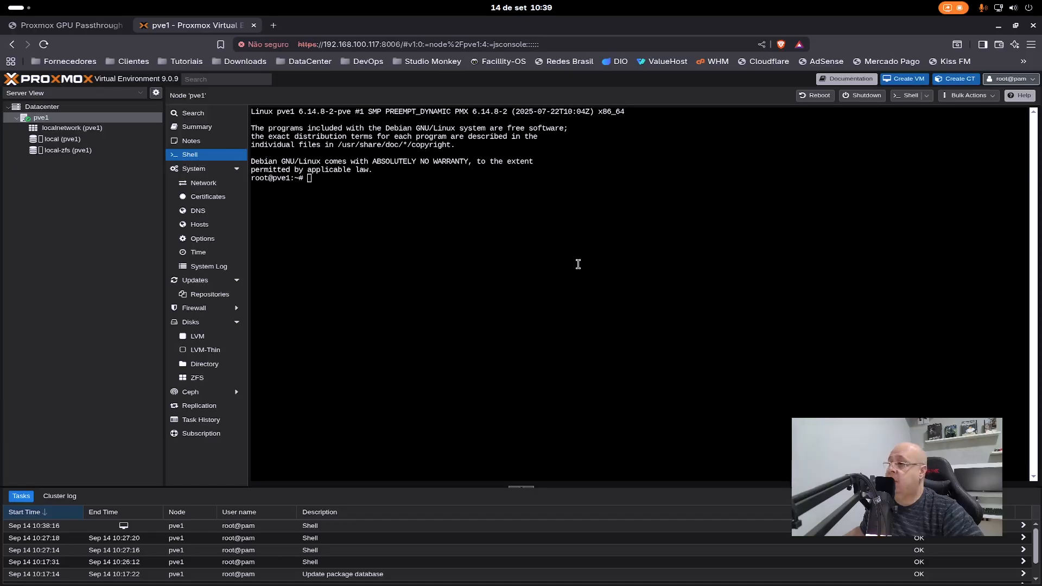
left_click(504, 244)
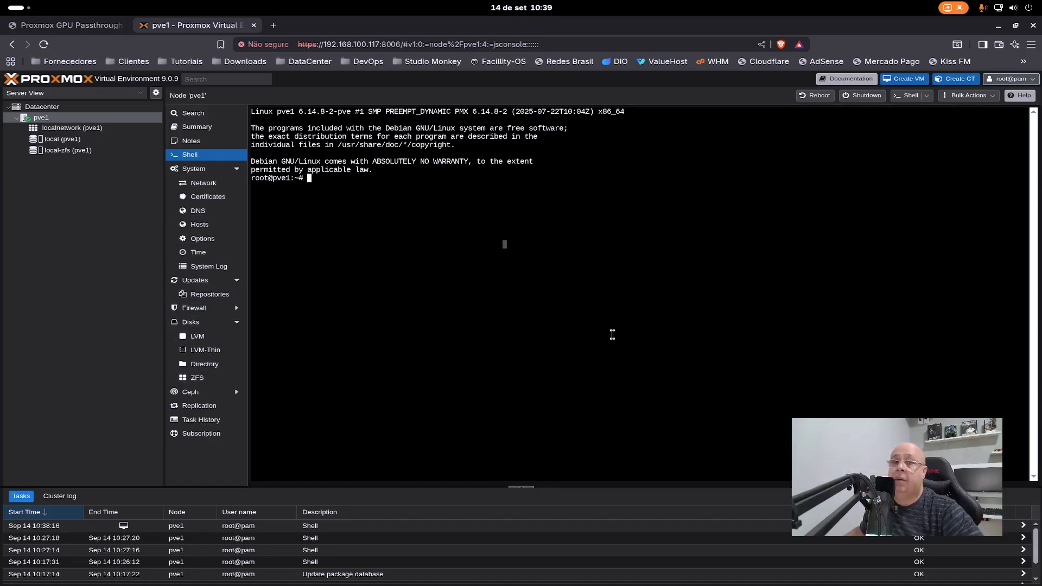
right_click(562, 270)
left_click(624, 356)
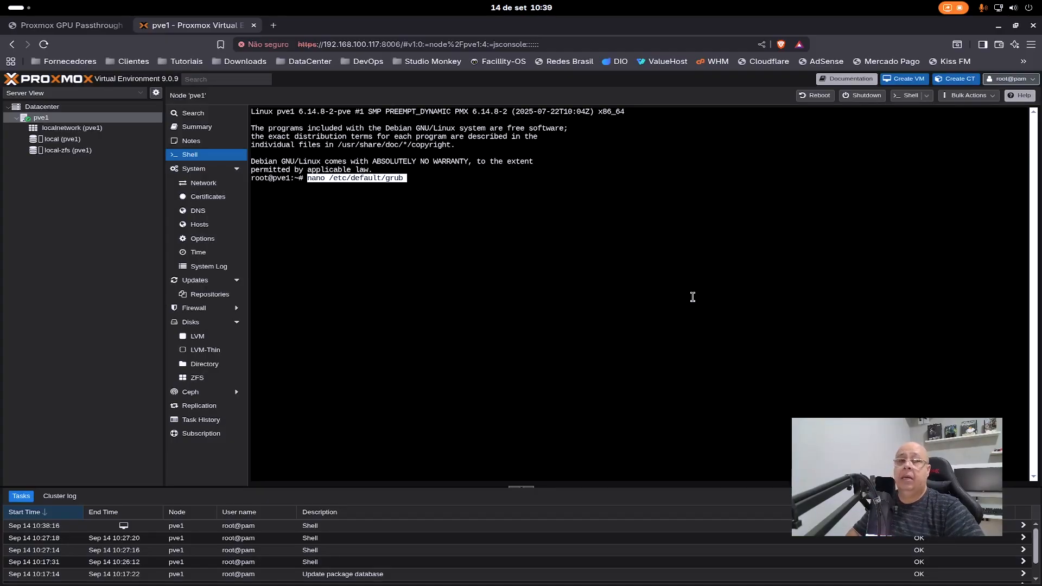
key("Return")
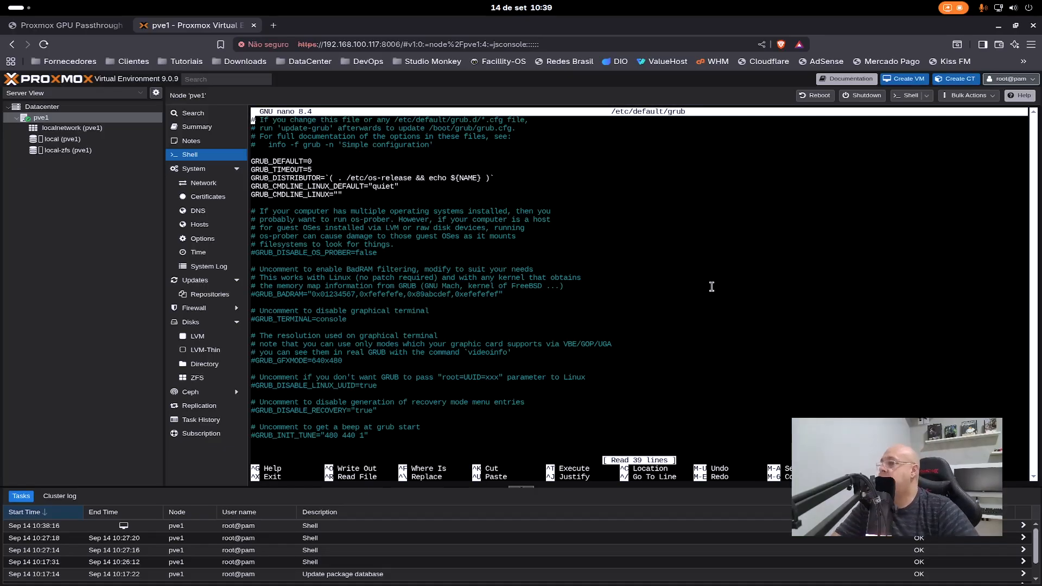
- Comment out the line GRUB_CMDLINE_LINUX_DEFAULT="quiet" in the GRUB file with a # at its start
key("Down")
key("Down")
key("Down")
key("Down")
key("Down")
key("Down")
key("Down")
key("Down")
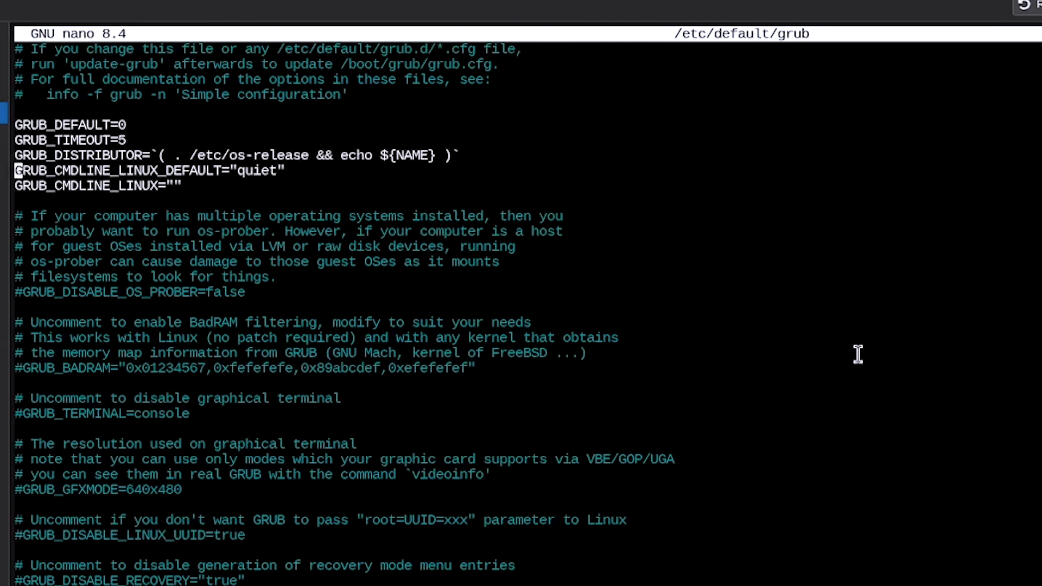
type("#")
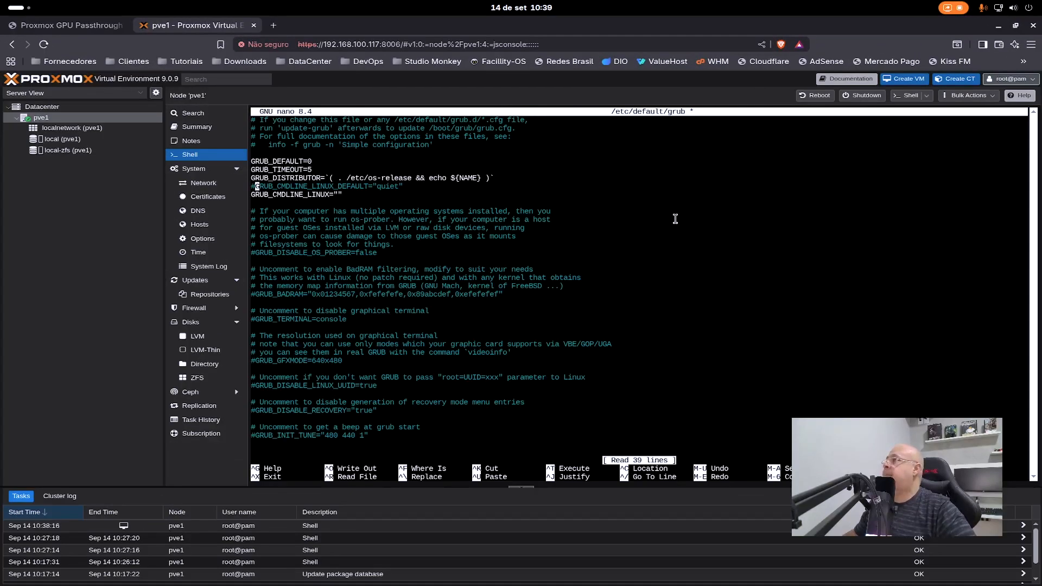
- Copy the article's Intel line GRUB_CMDLINE_LINUX_DEFAULT="quiet intel_iommu=on iommu=pt pcie_acs_override=downstream,multifunction nofb nomodeset video=vesafb:off,efifb:off" onto a new line below the commented one
left_click(66, 24)
scroll(406, 301, "down", 3)
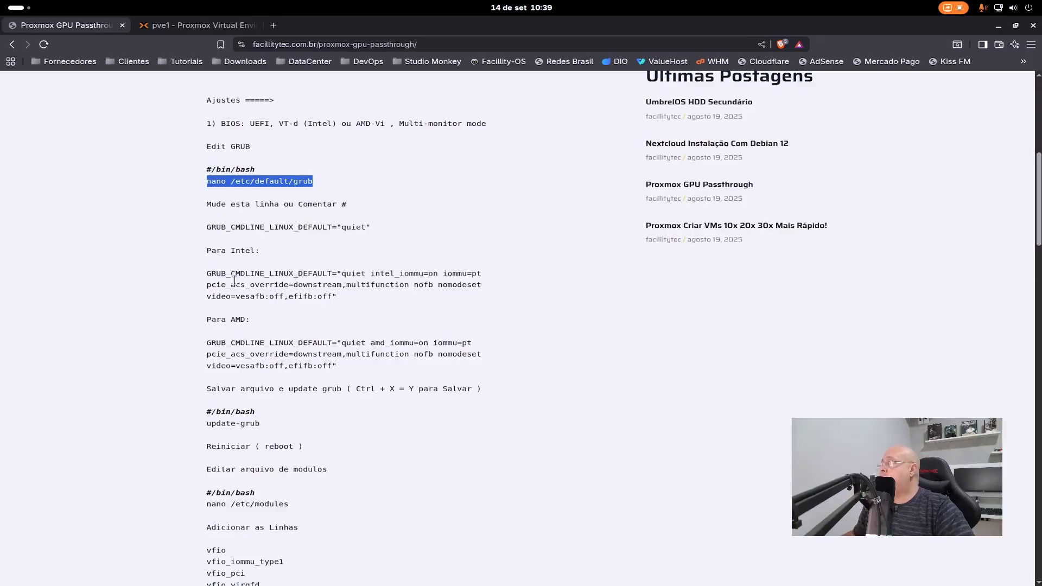
left_click_drag(339, 298, 207, 273)
key("ctrl+c")
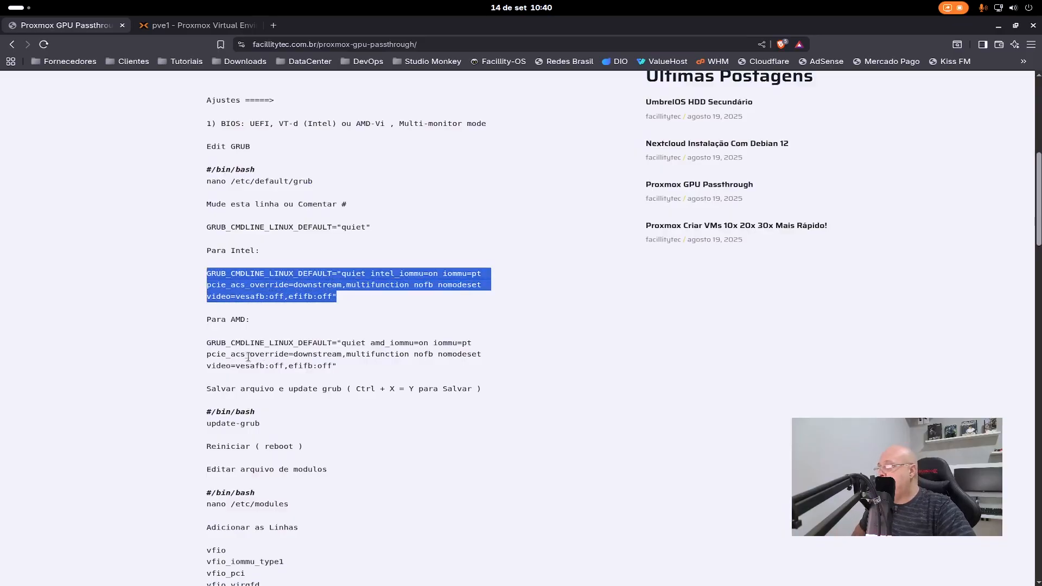
left_click(195, 25)
key("Right")
key("Right")
key("Right")
key("Right")
key("Right")
key("Right")
key("Right")
key("Right")
key("Right")
key("Right")
key("Right")
key("Right")
key("Right")
key("Right")
key("Right")
key("Right")
key("Right")
key("Right")
key("Right")
key("Right")
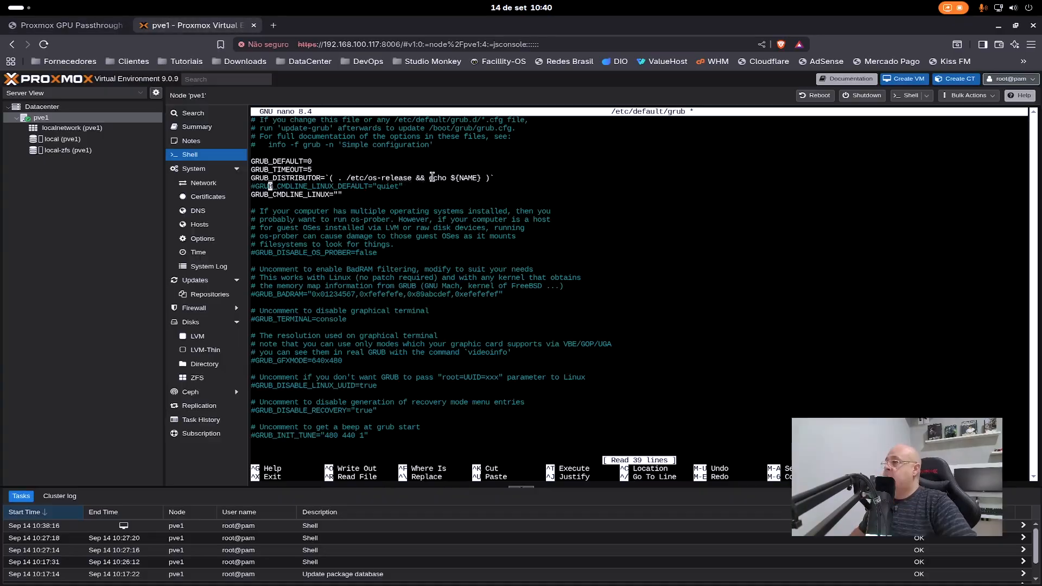
key("Right")
key("Right")
key("Right")
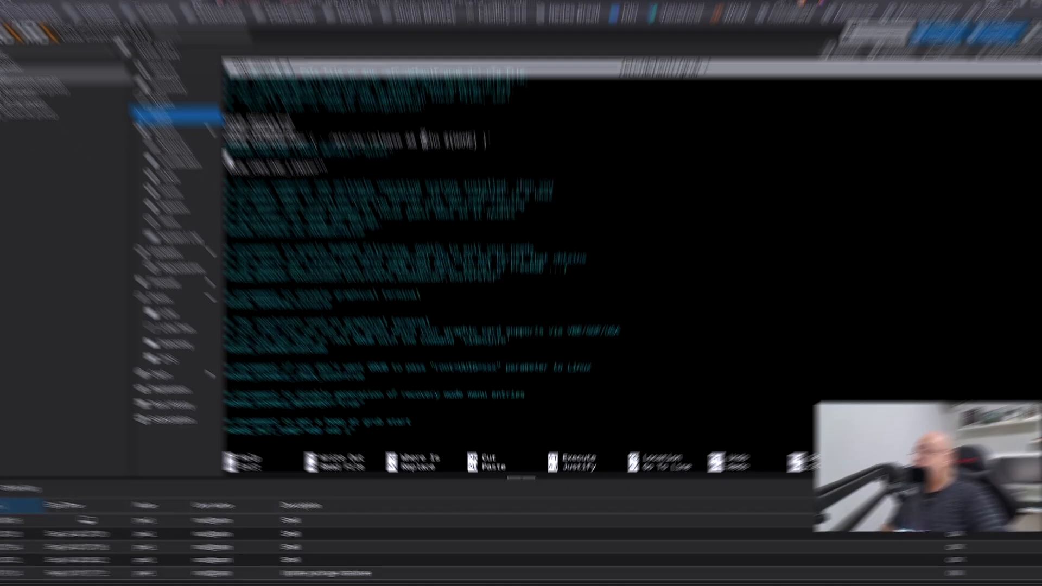
key("Return")
right_click(448, 194)
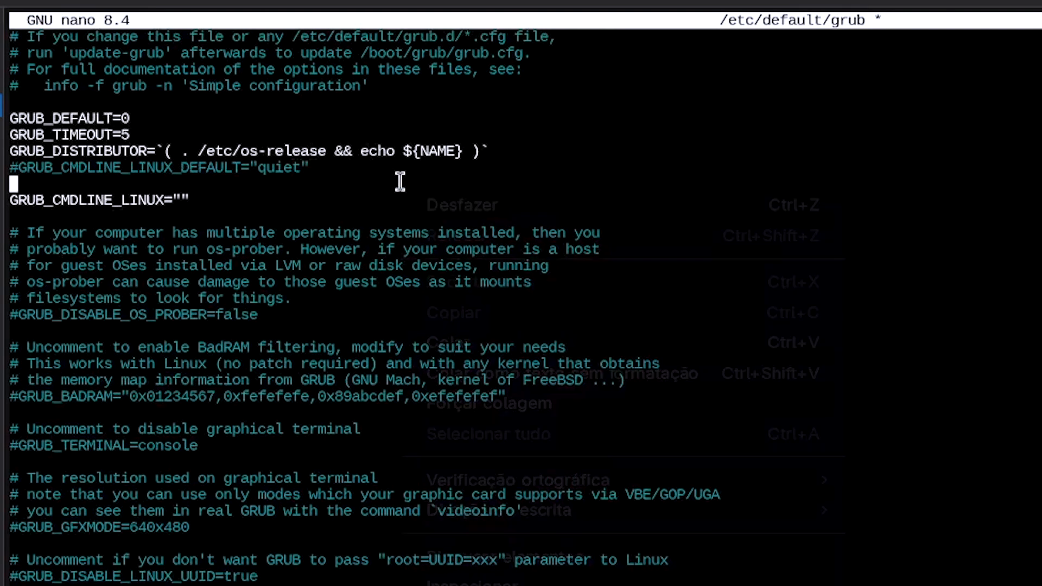
left_click(500, 335)
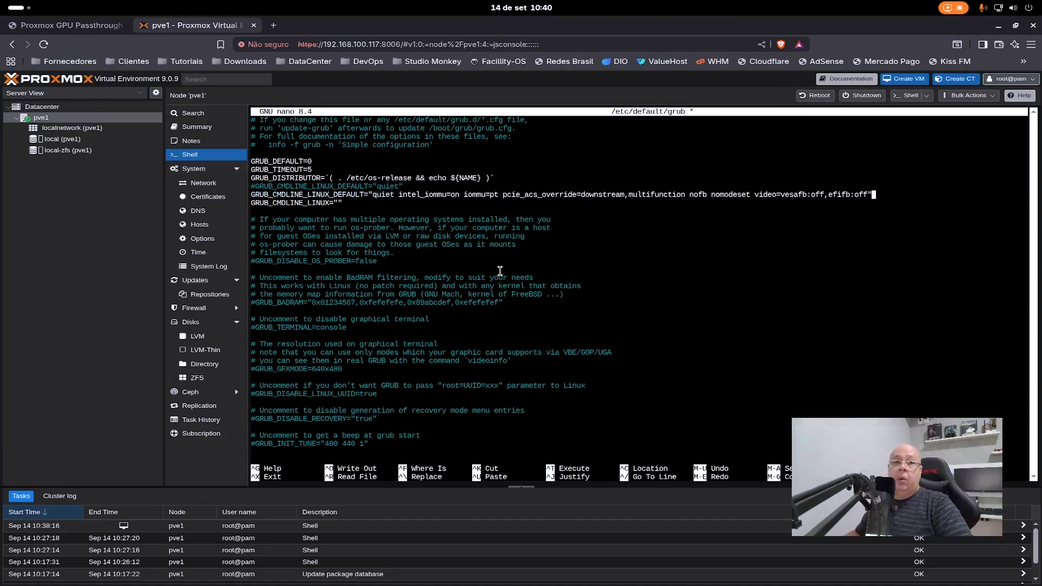
- Save the modified /etc/default/grub under the same name and exit nano
key("ctrl+x")
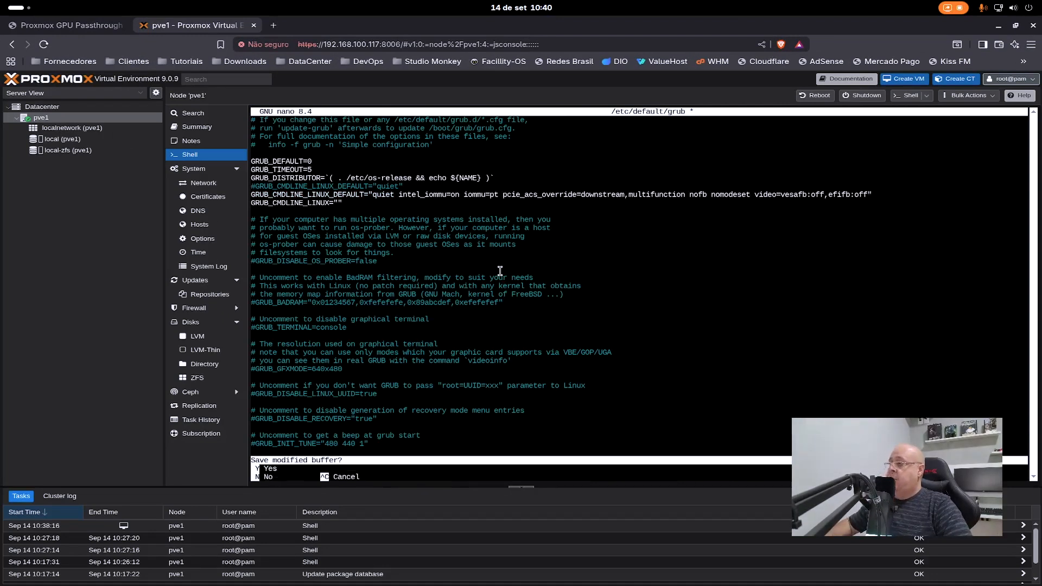
key("y")
key("Return")
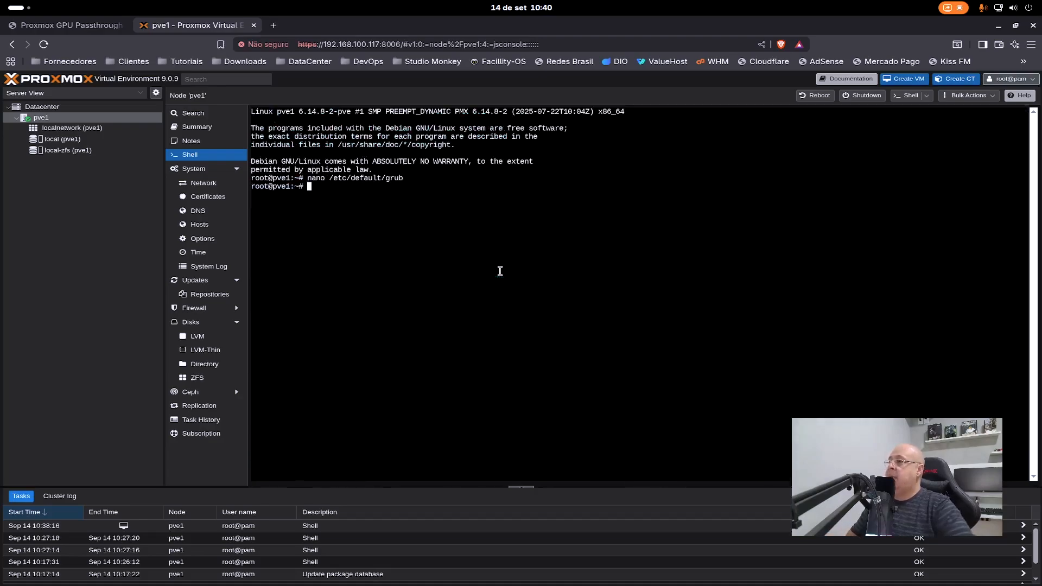
- Copy the command "update-grub" from the GPU passthrough article and run it in the pve1 shell
left_click(76, 25)
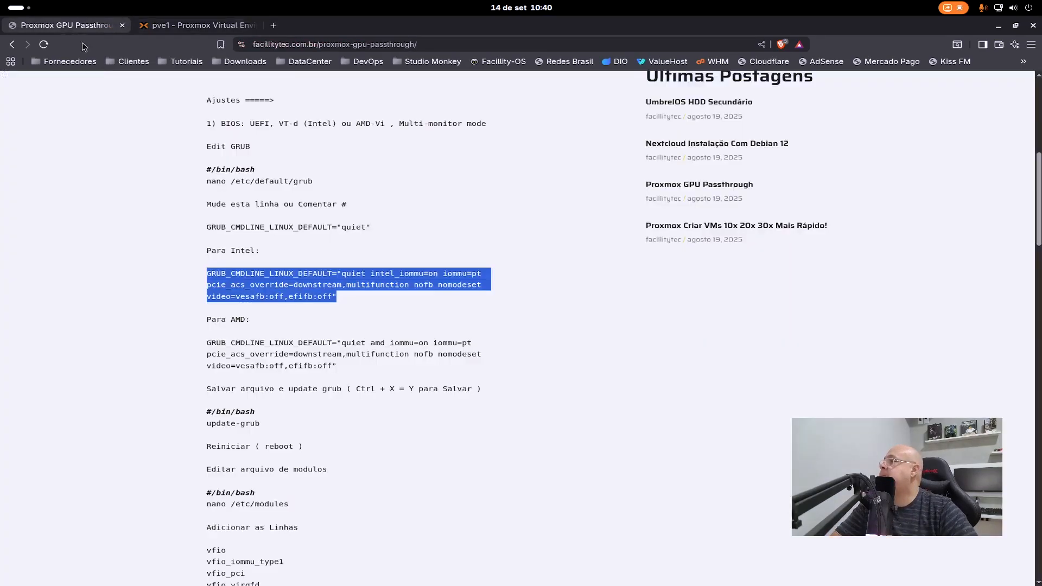
scroll(320, 361, "down", 2)
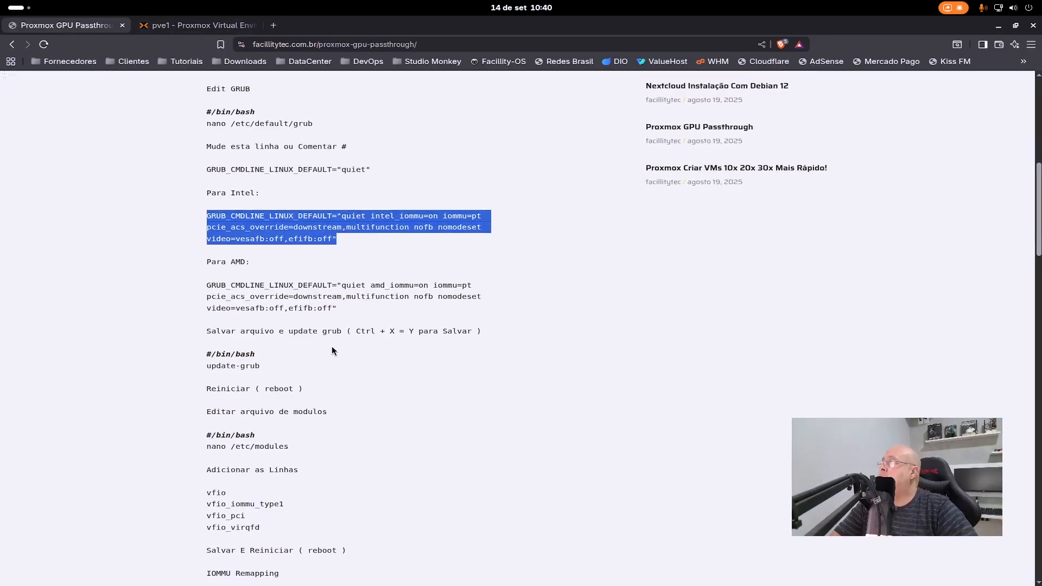
scroll(332, 346, "down", 3)
scroll(330, 317, "down", 1)
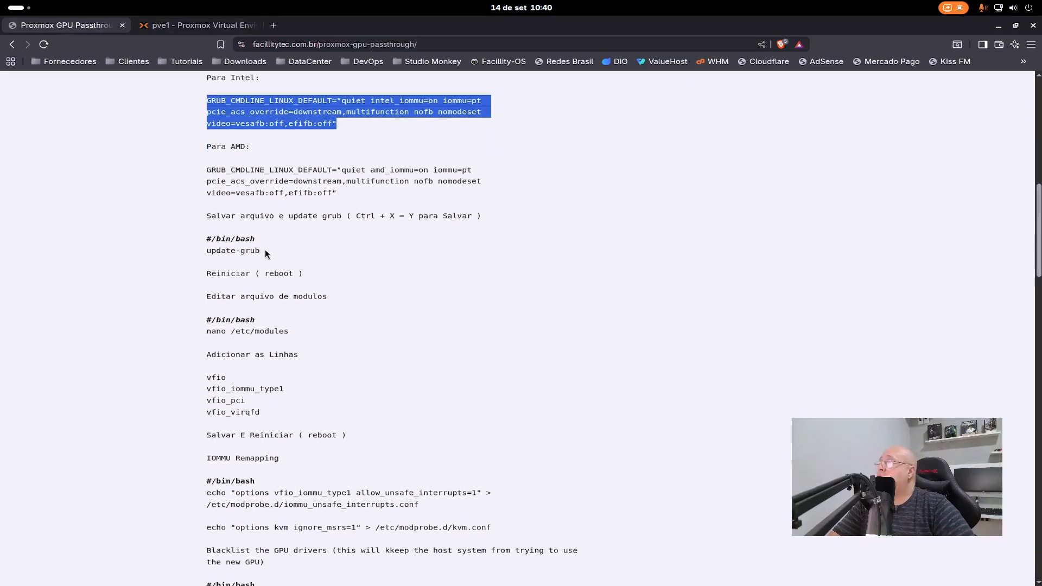
left_click_drag(261, 250, 206, 251)
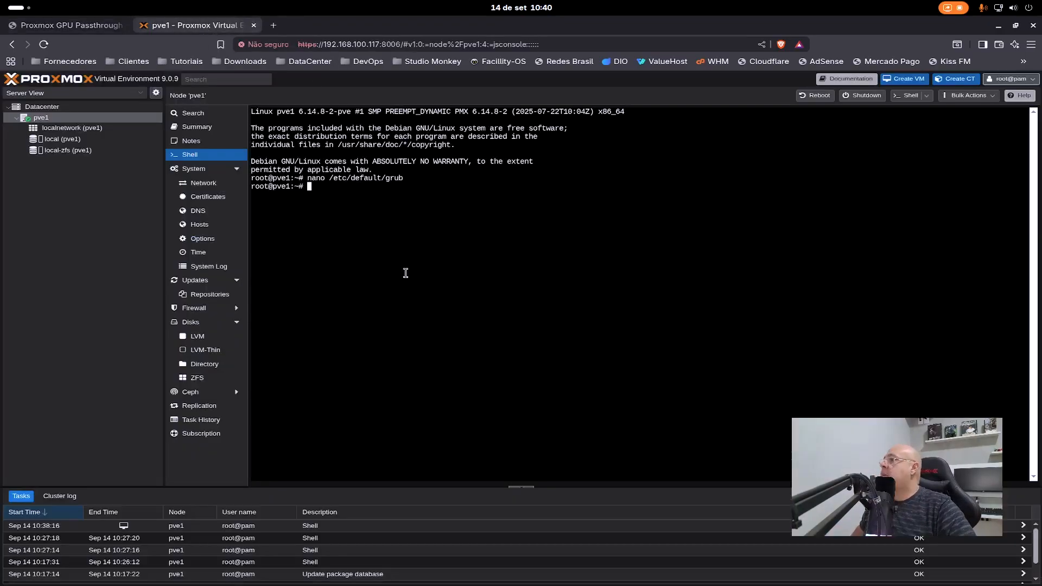
left_click(208, 27)
right_click(399, 257)
left_click(469, 332)
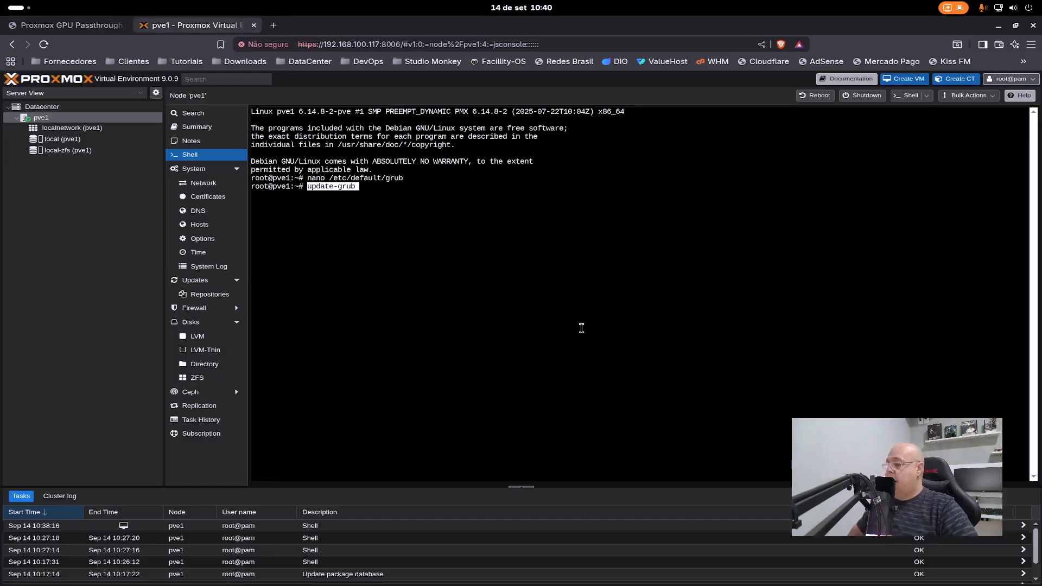
key("Return")
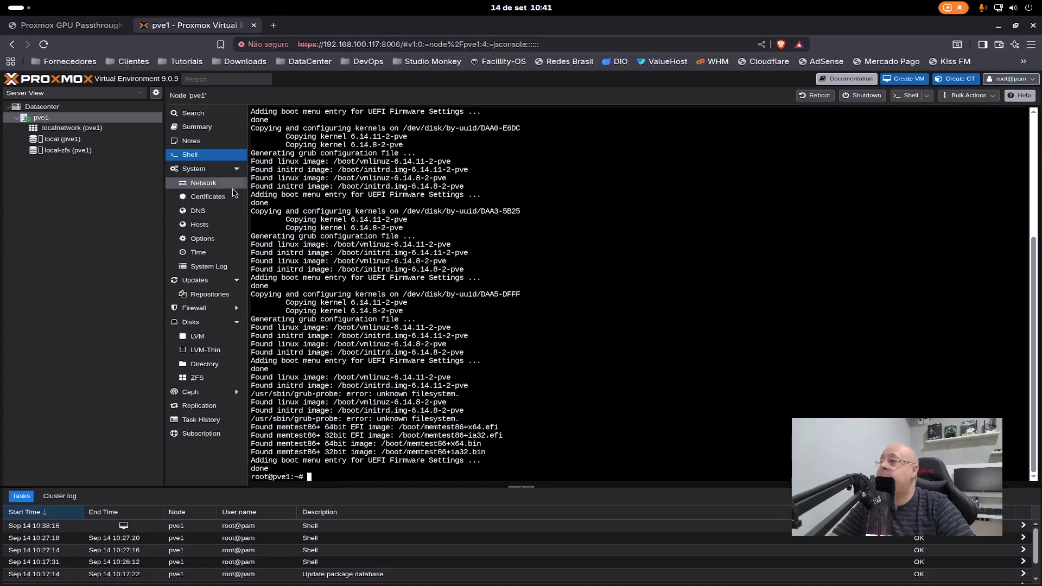
- Check the article's next instruction and restart the server by running "reboot" in the pve1 shell
left_click(67, 24)
scroll(322, 250, "down", 2)
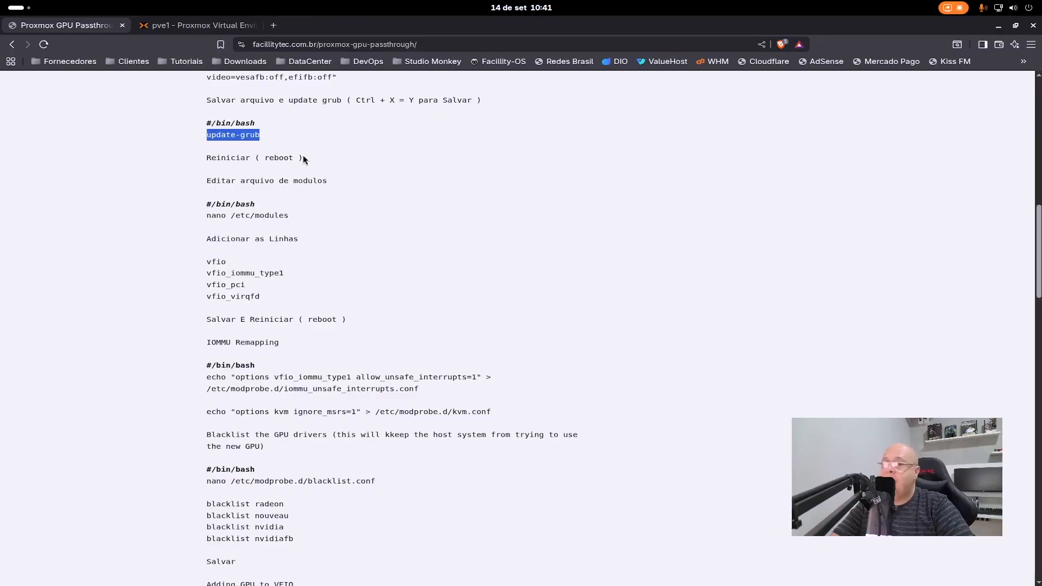
left_click(178, 26)
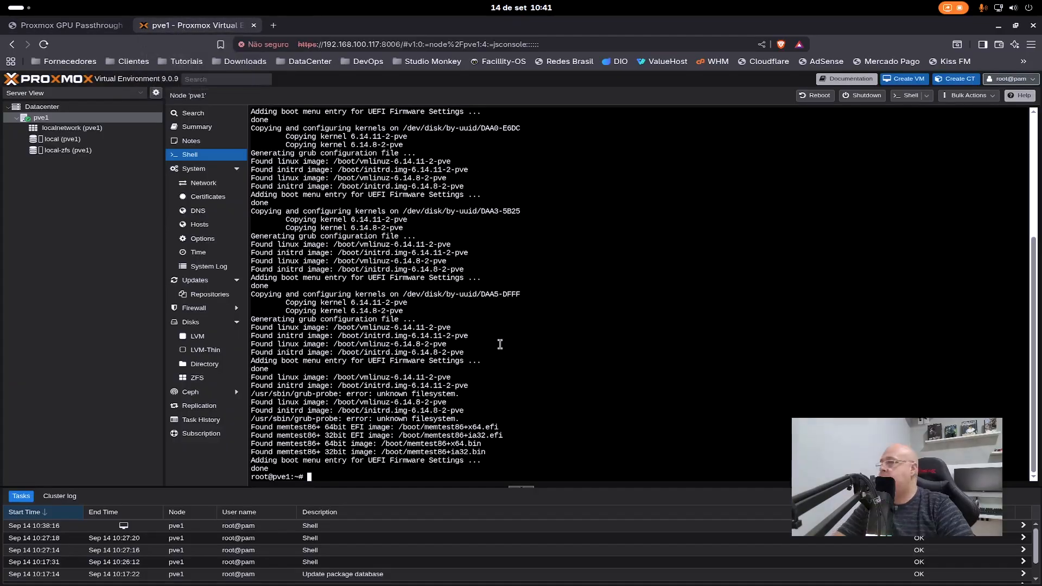
type("reboot")
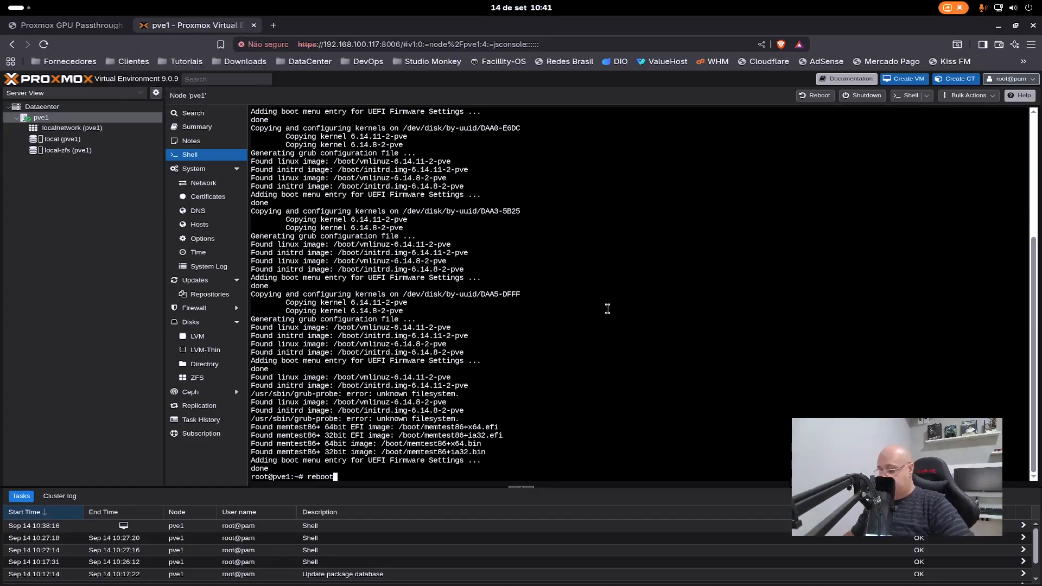
key("Return")
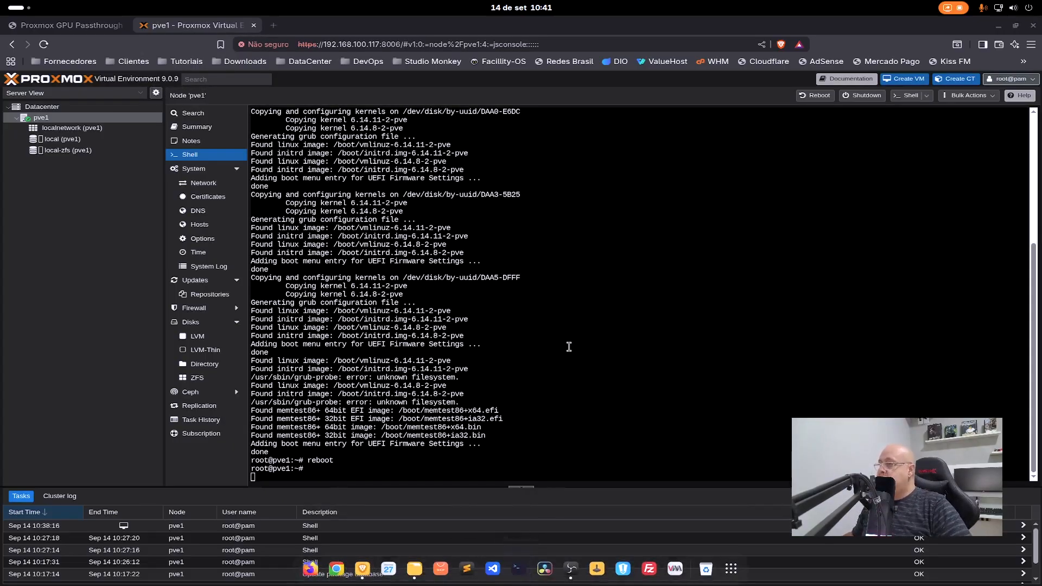
- Ping 192.168.100.117 from a local terminal until the server is back, and reload the Proxmox web interface
type("ping ")
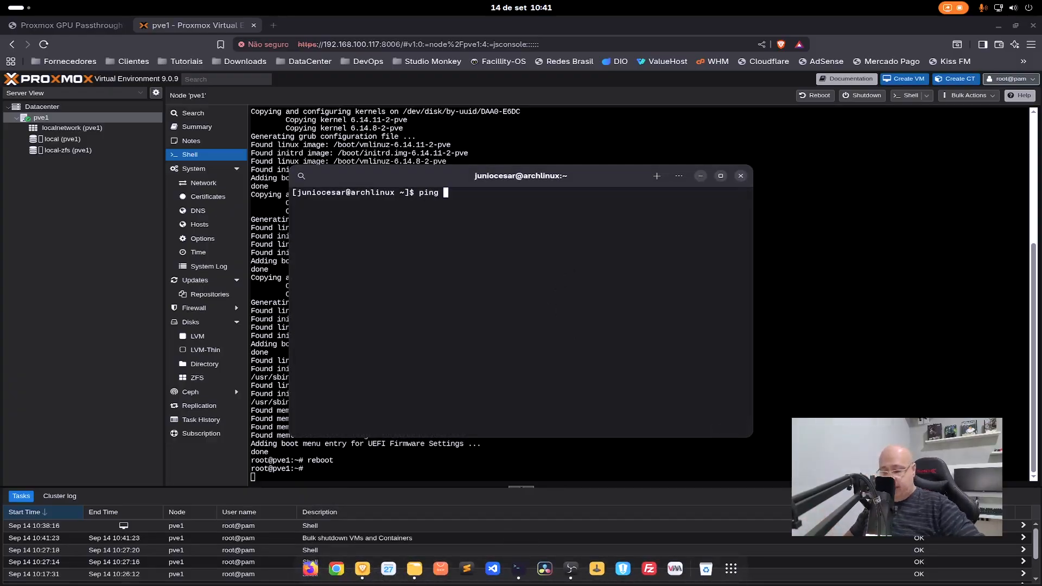
type("192.168.100.117")
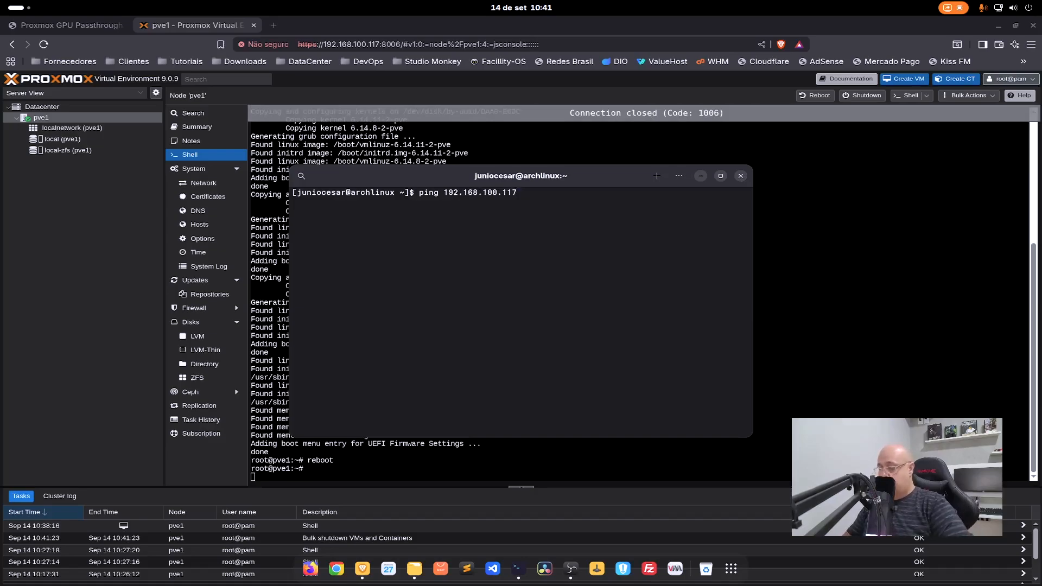
key("Return")
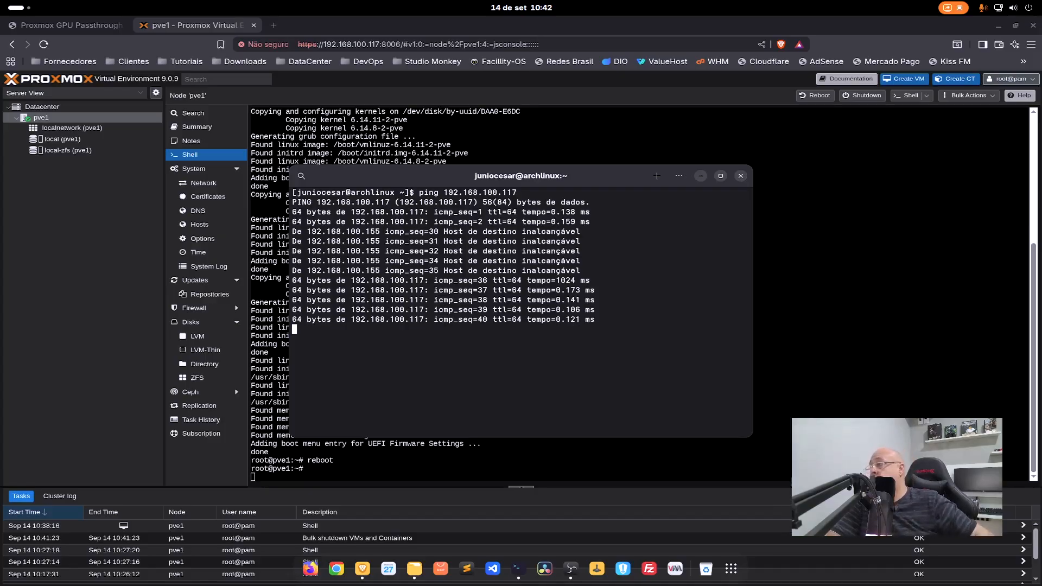
key("alt+Tab")
left_click(43, 44)
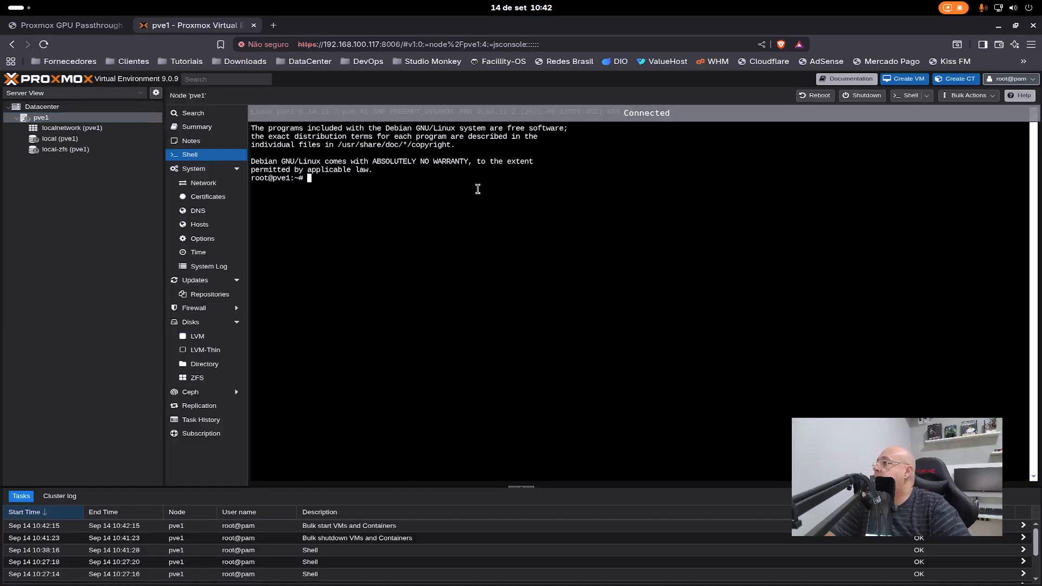
- Copy the command "nano /etc/modules" from the article and run it in the pve1 shell
left_click(68, 28)
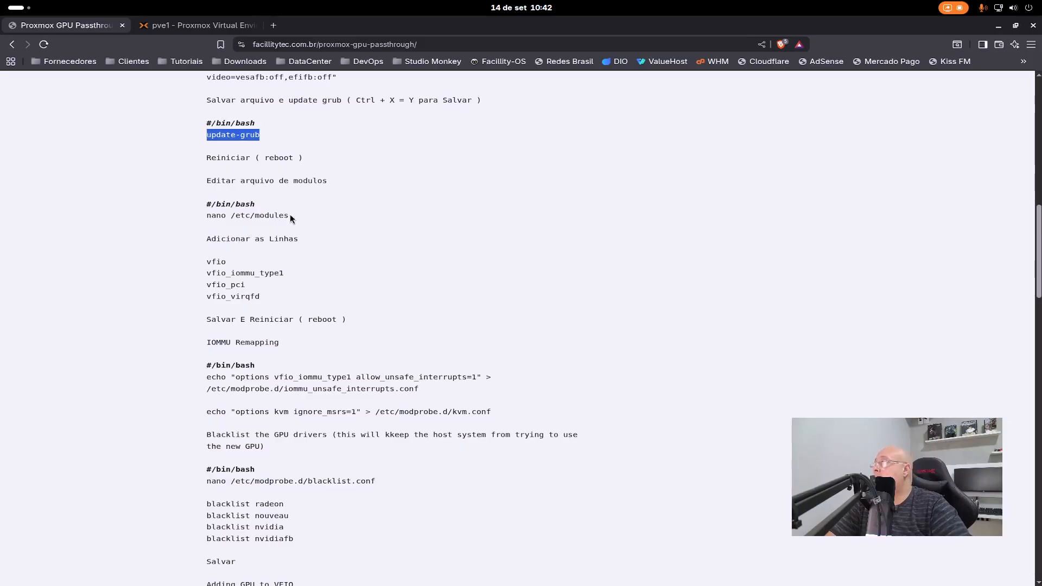
left_click_drag(290, 214, 206, 215)
key("ctrl+c")
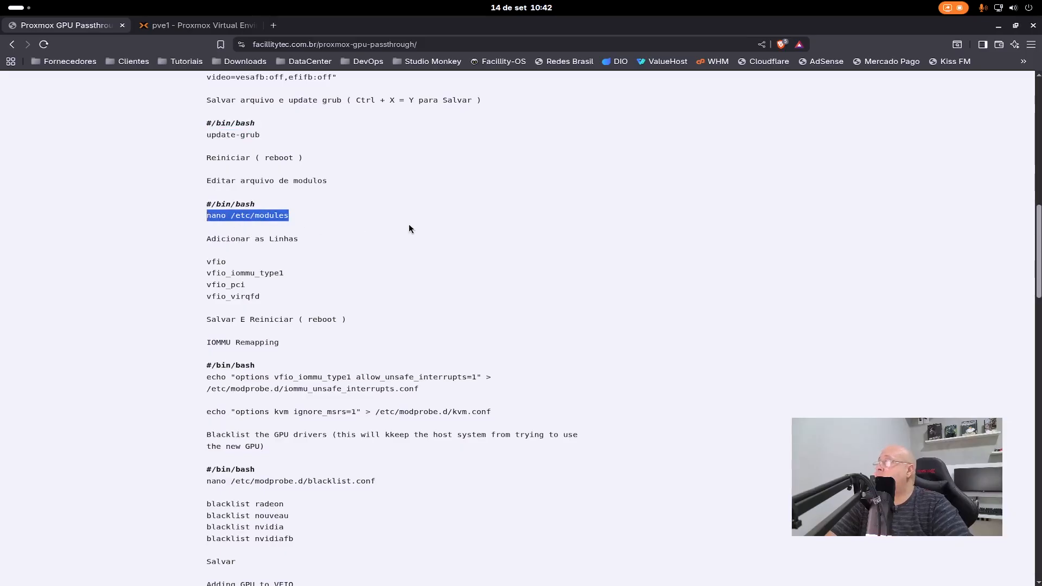
left_click(186, 29)
right_click(380, 247)
left_click(399, 331)
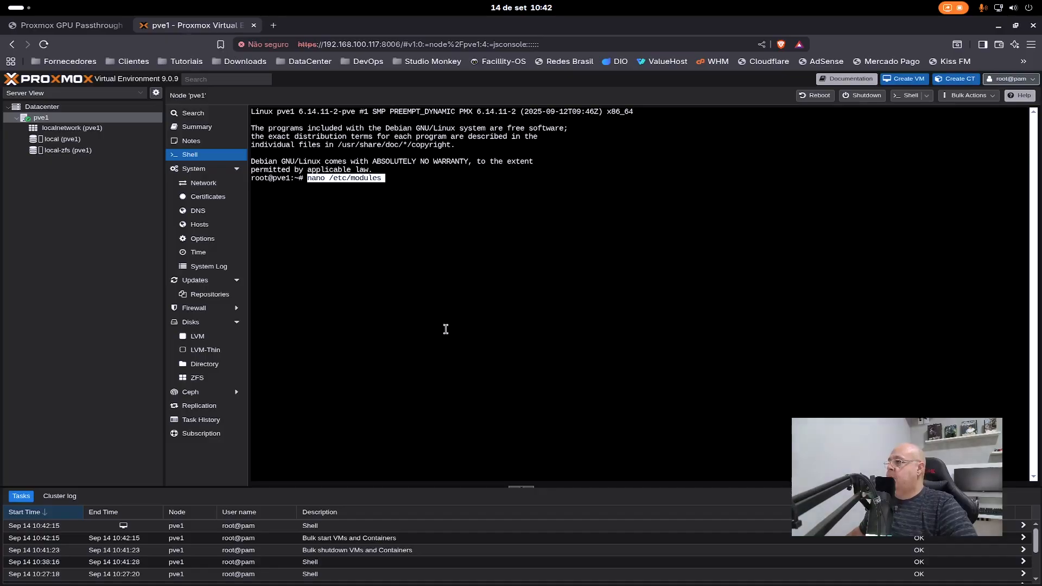
key("Return")
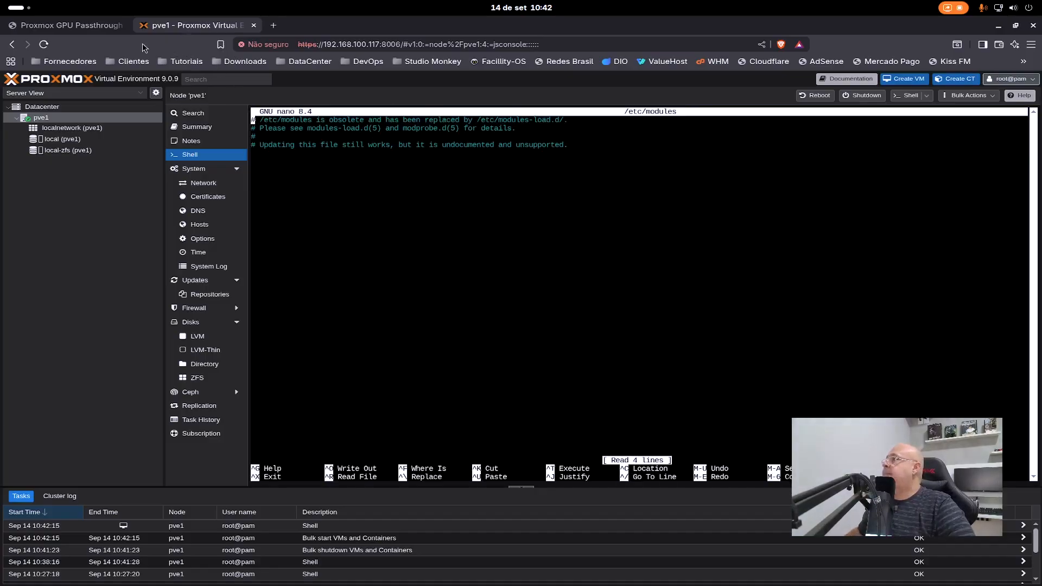
- Copy the lines vfio, vfio_iommu_type1, vfio_pci and vfio_virqfd from the article to the end of /etc/modules and save the file
left_click(79, 27)
scroll(235, 311, "down", 2)
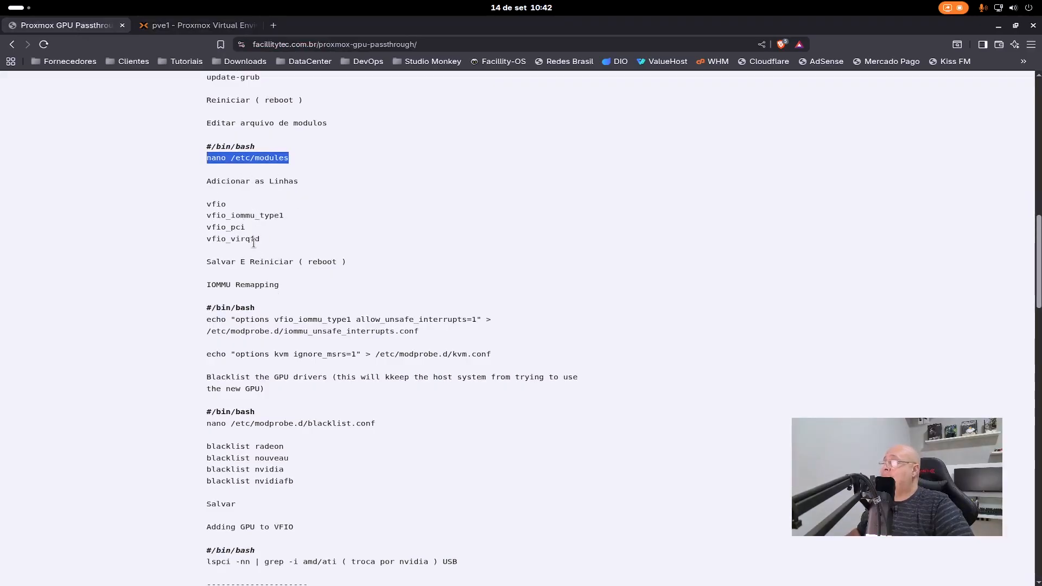
left_click_drag(267, 238, 203, 224)
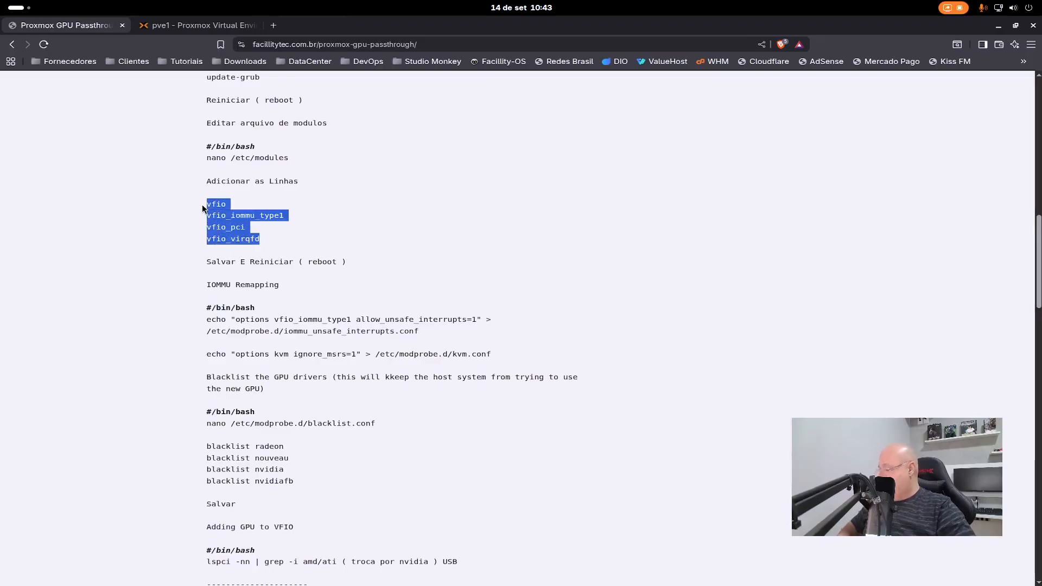
left_click(193, 25)
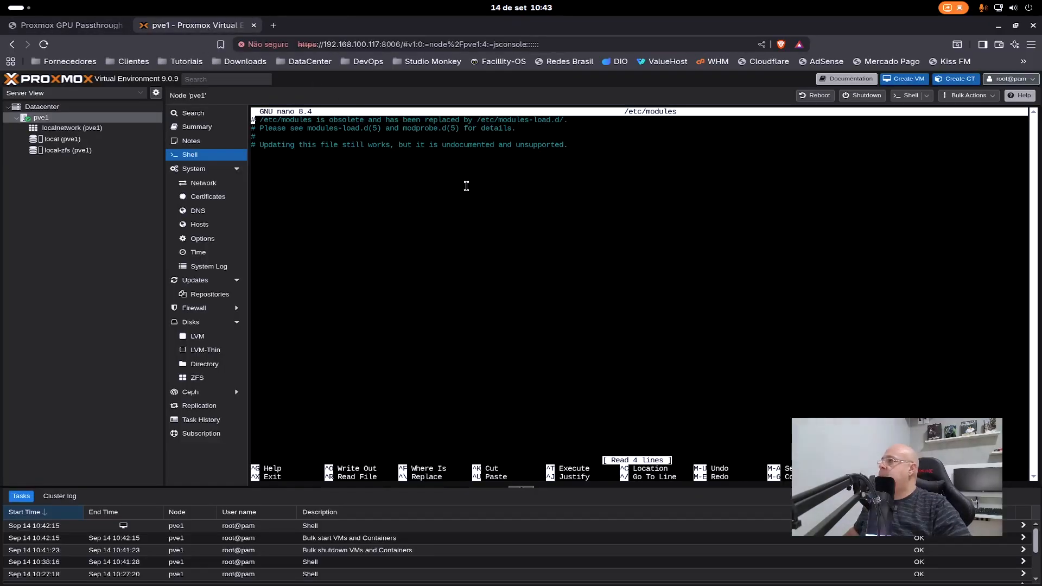
key("Down")
key("Down")
key("Down")
key("Down")
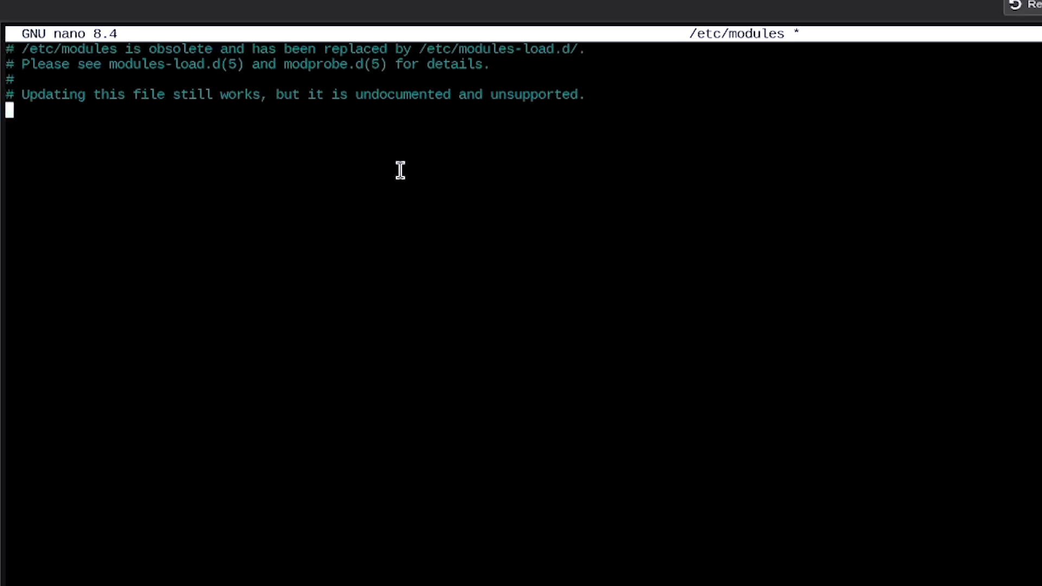
right_click(401, 171)
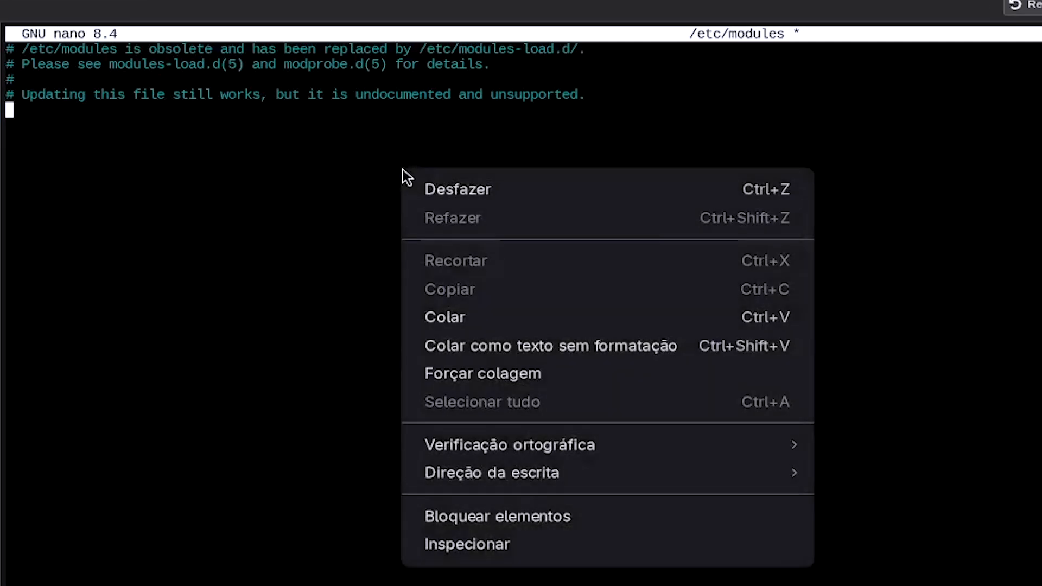
left_click(465, 316)
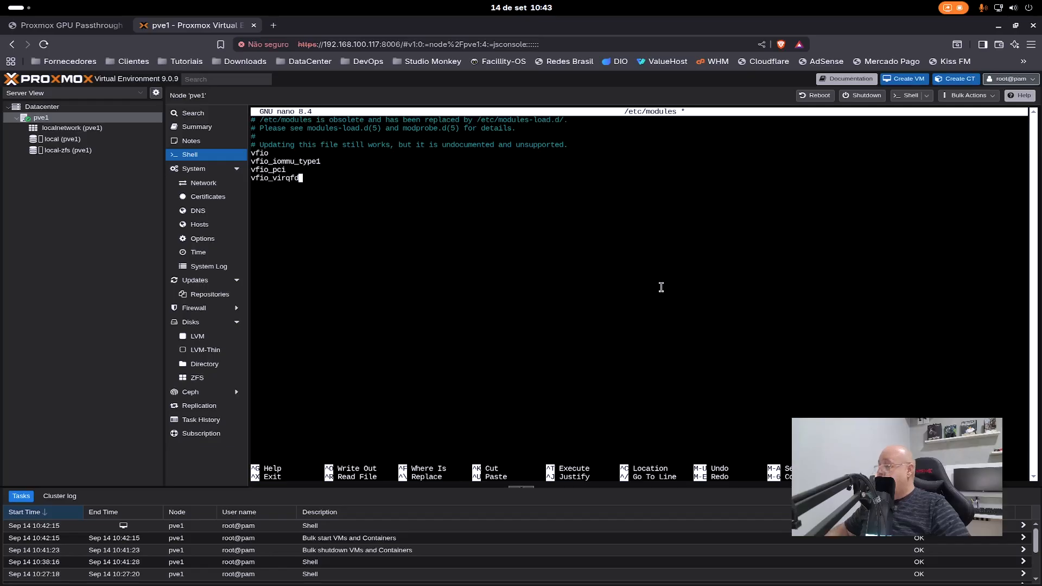
key("ctrl+x")
key("y")
key("Return")
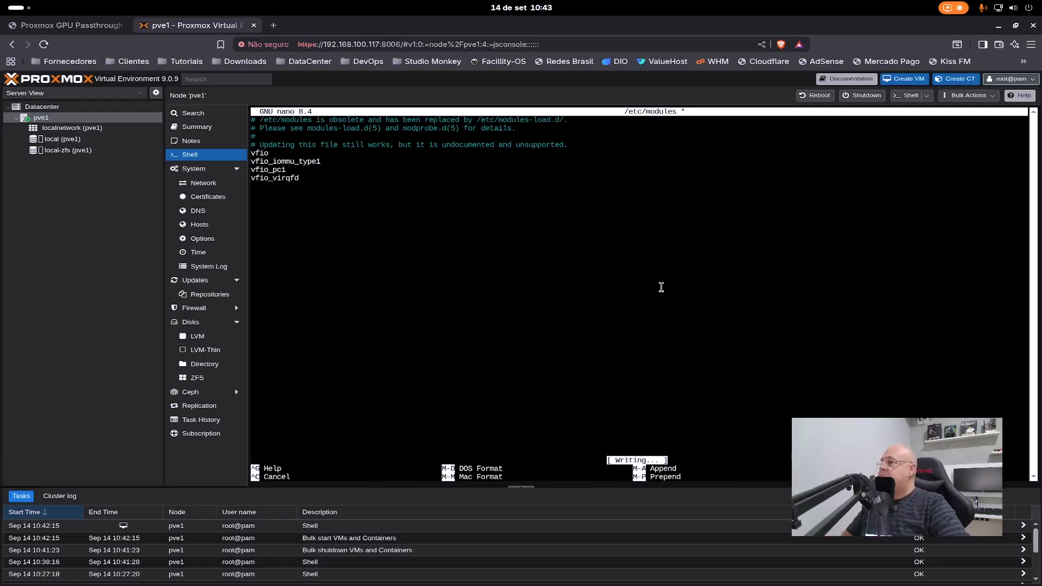
- Restart the server by running "reboot" in the pve1 shell, and stop the local terminal's ping once the server replies again
left_click(89, 25)
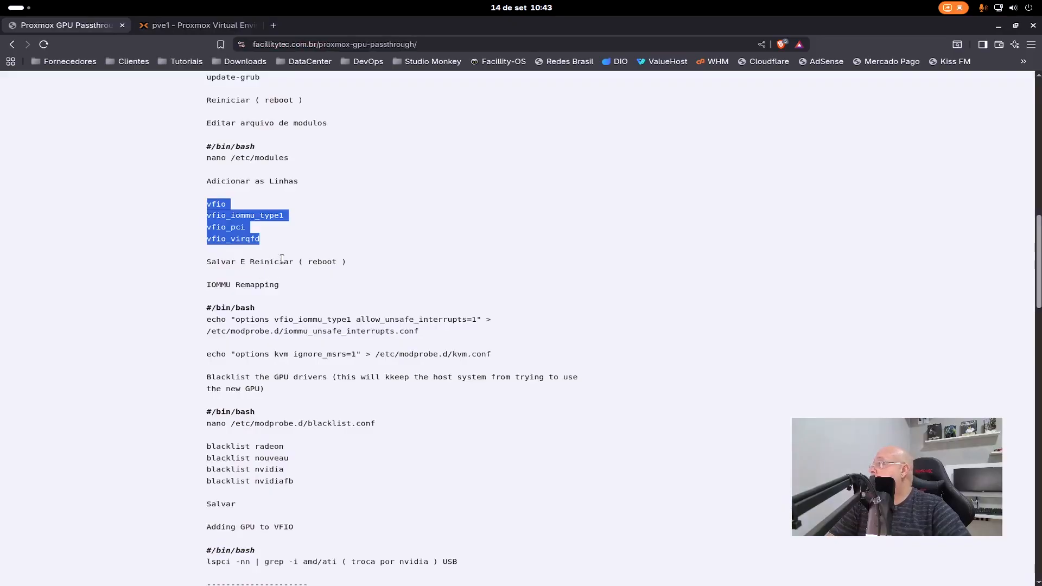
left_click(202, 26)
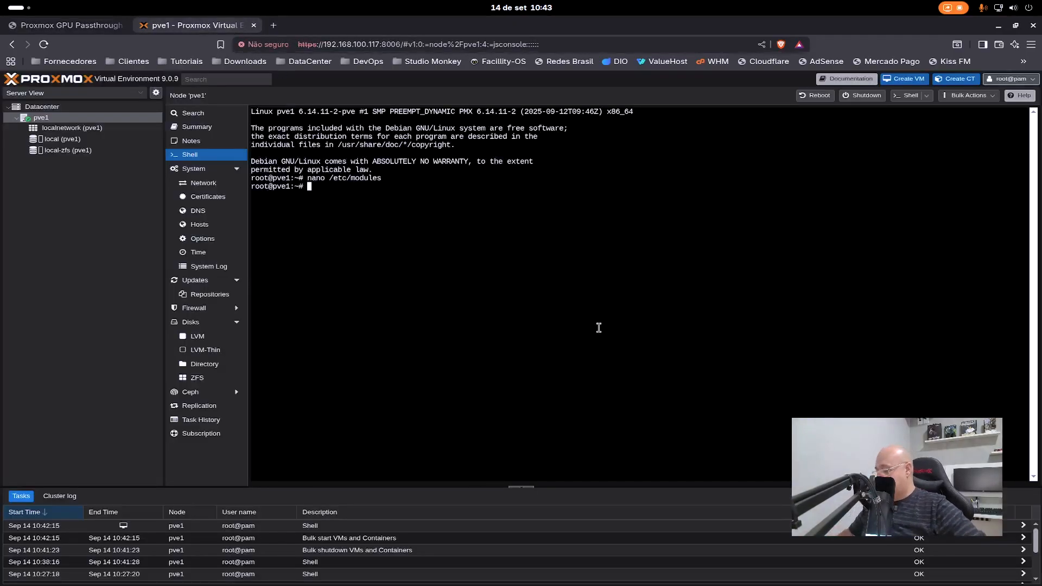
type("reboot")
key("Return")
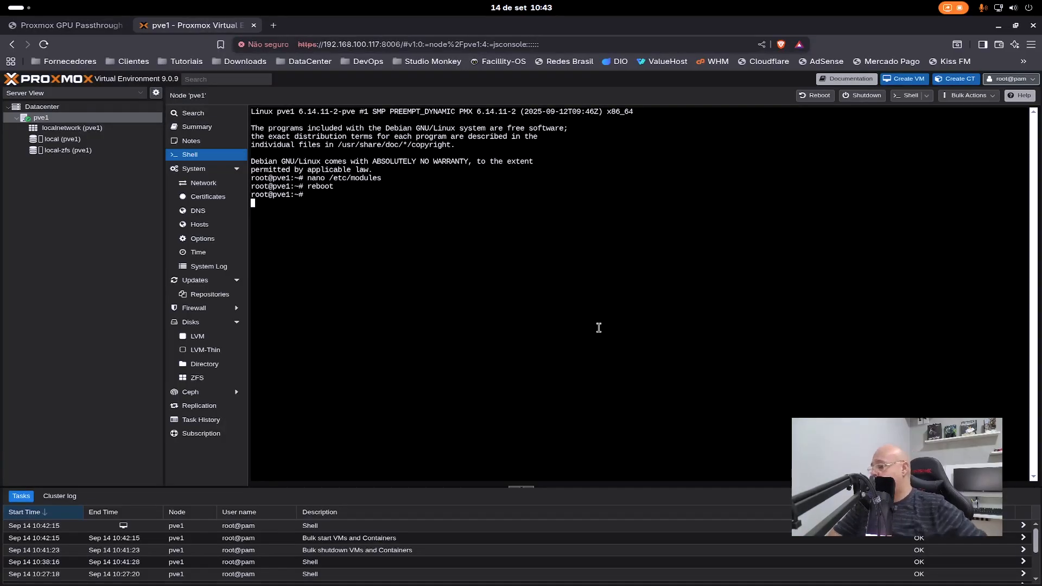
key("alt+Tab")
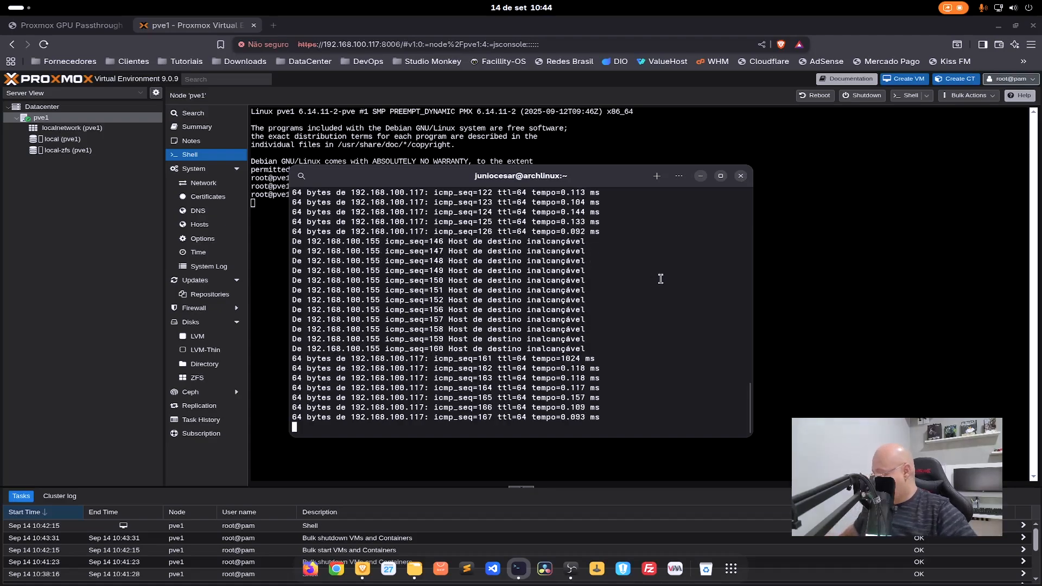
key("ctrl+c")
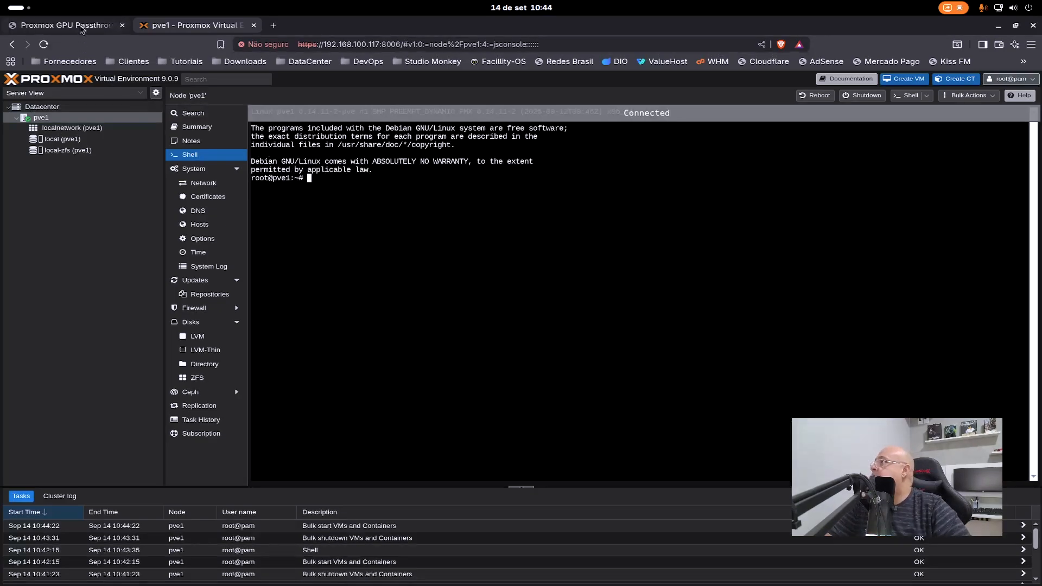
- Copy the article's command echo "options vfio_iommu_type1 allow_unsafe_interrupts=1" > /etc/modprobe.d/iommu_unsafe_interrupts.conf and run it in the pve1 shell
left_click(81, 28)
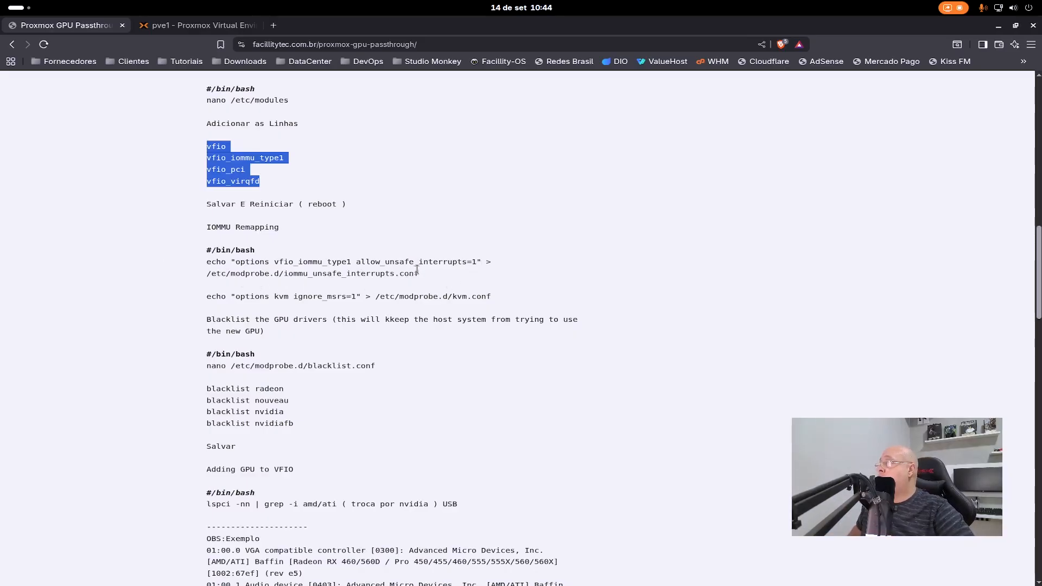
left_click_drag(420, 275, 206, 265)
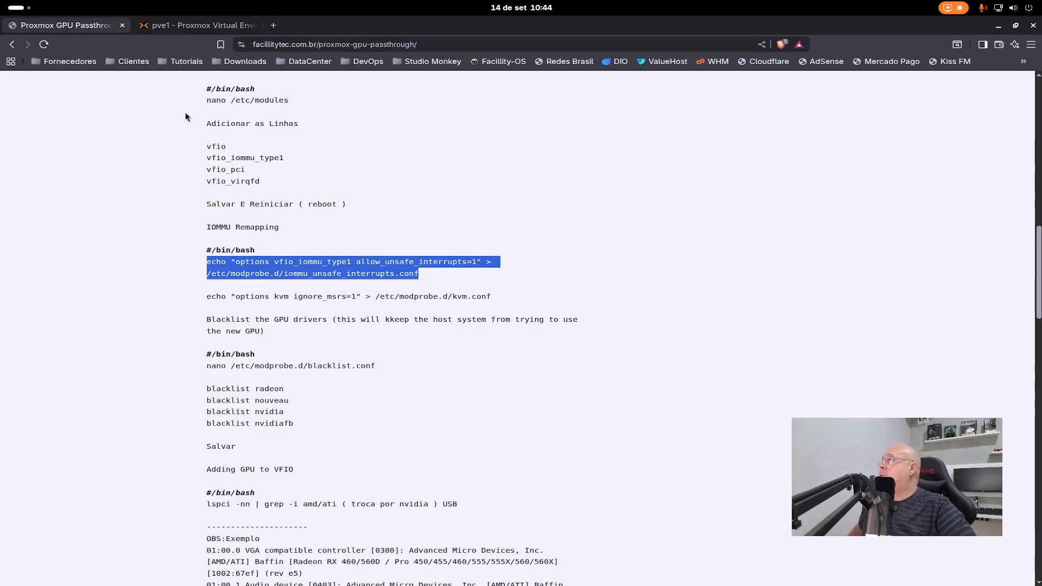
left_click(195, 25)
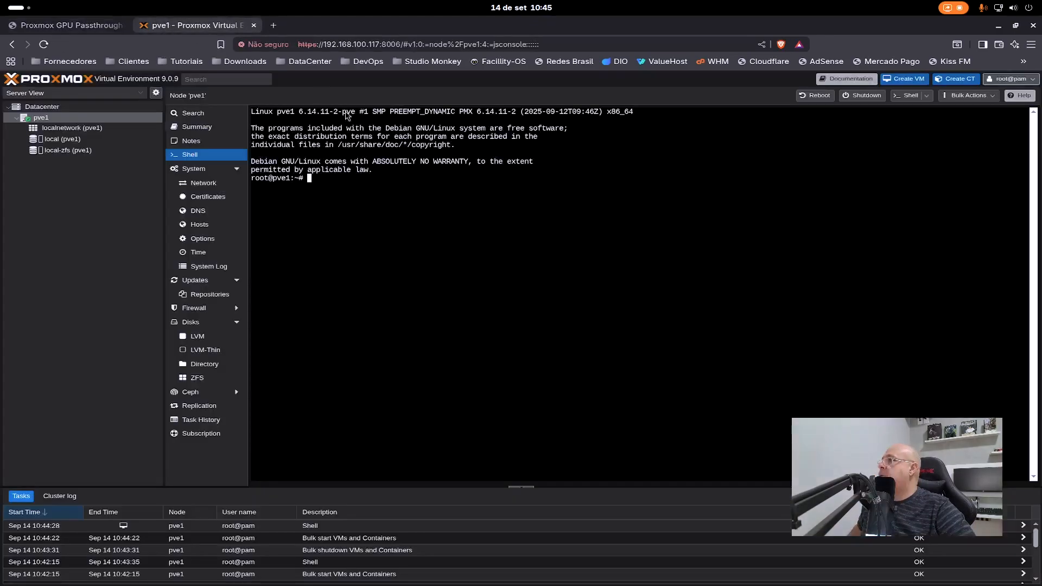
right_click(466, 202)
left_click(539, 279)
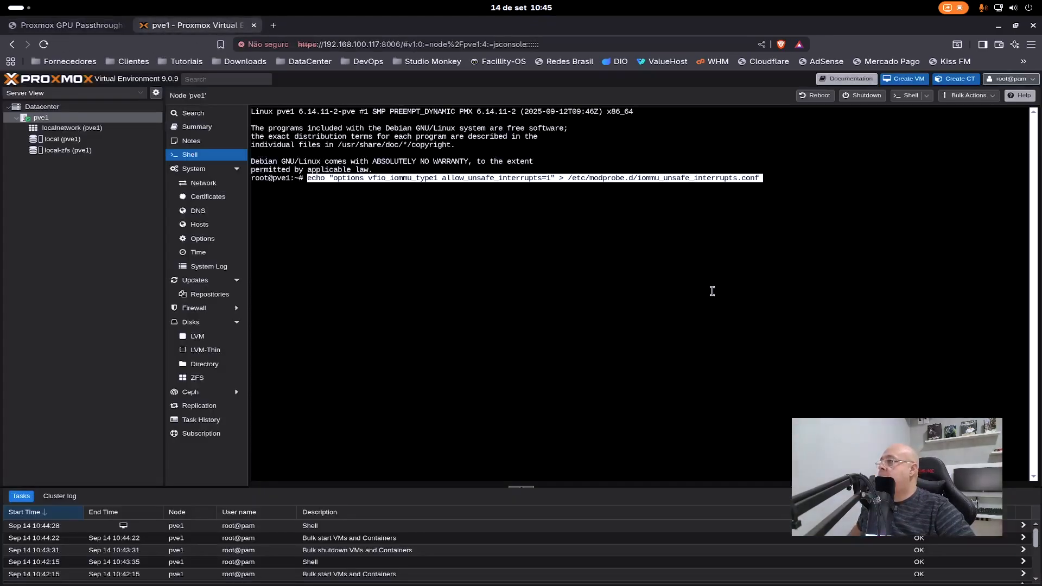
key("Return")
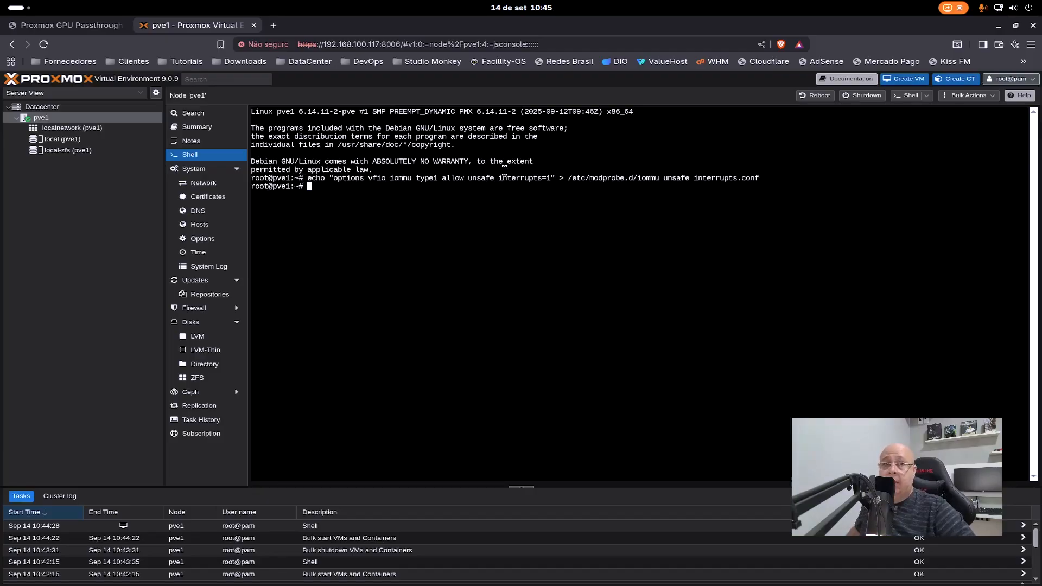
- Copy the command echo "options kvm ignore_msrs=1" > /etc/modprobe.d/kvm.conf from the article and run it in the pve1 shell
left_click(68, 25)
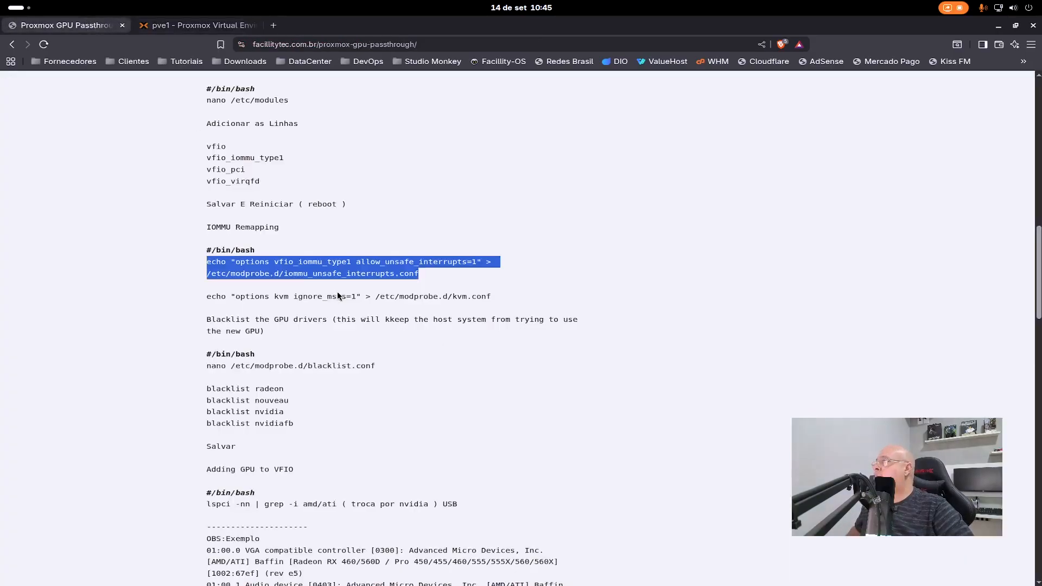
left_click_drag(497, 296, 207, 297)
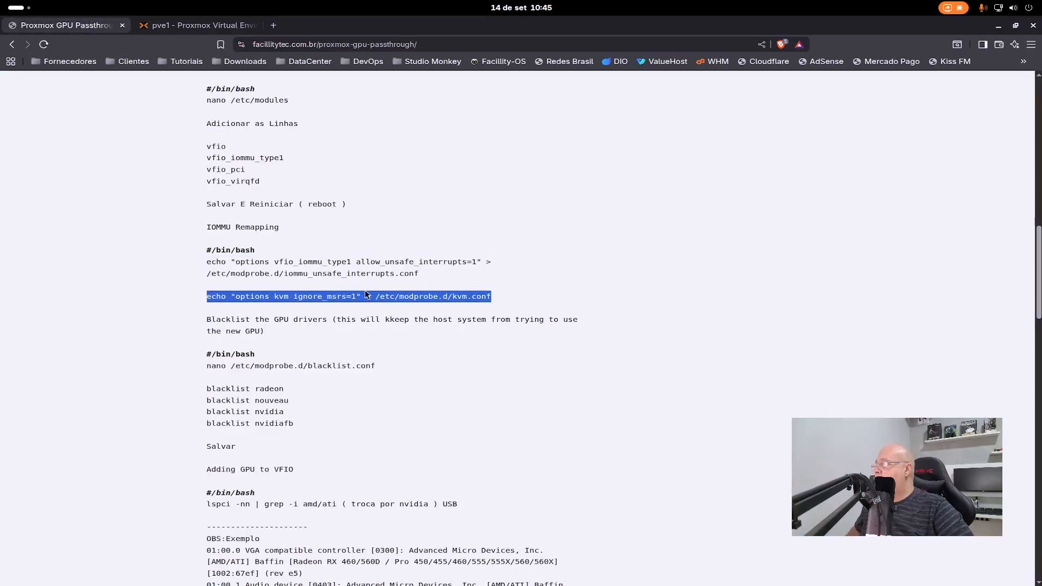
left_click(221, 25)
right_click(437, 239)
left_click(461, 322)
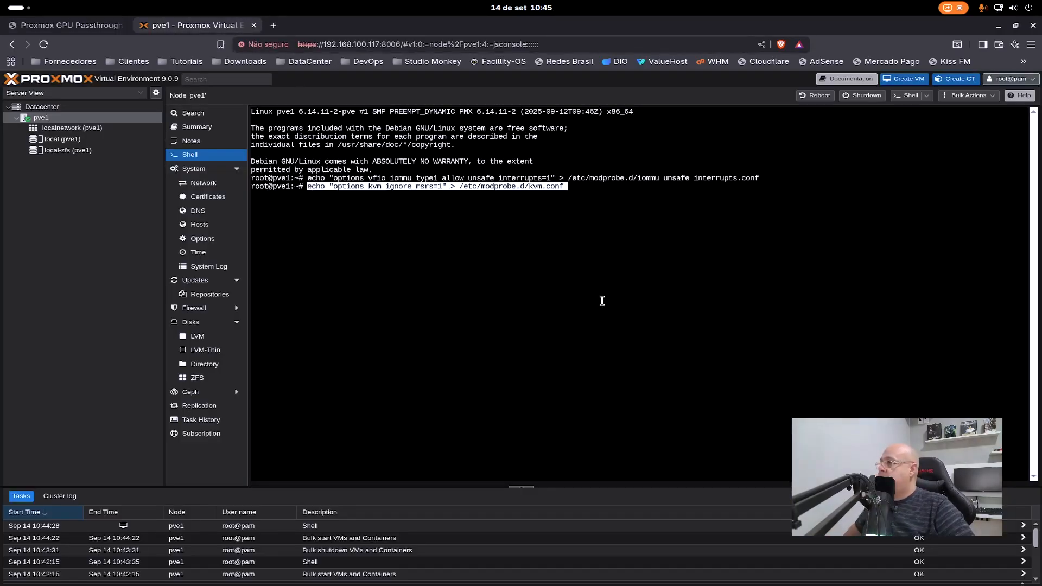
key("Return")
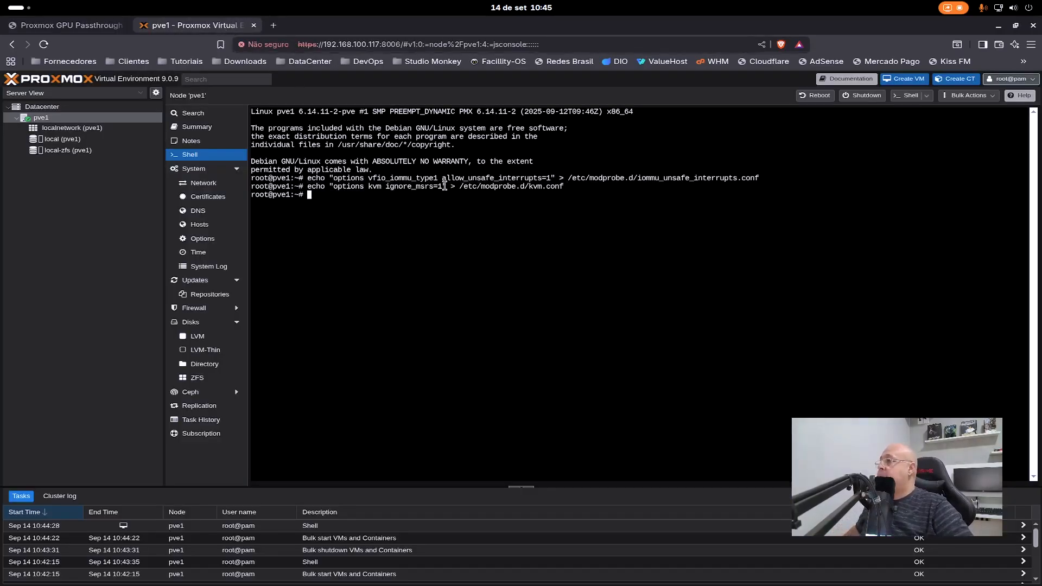
- Copy the command "nano /etc/modprobe.d/blacklist.conf" from the article and run it in the pve1 shell
left_click(70, 25)
left_click_drag(375, 250, 207, 252)
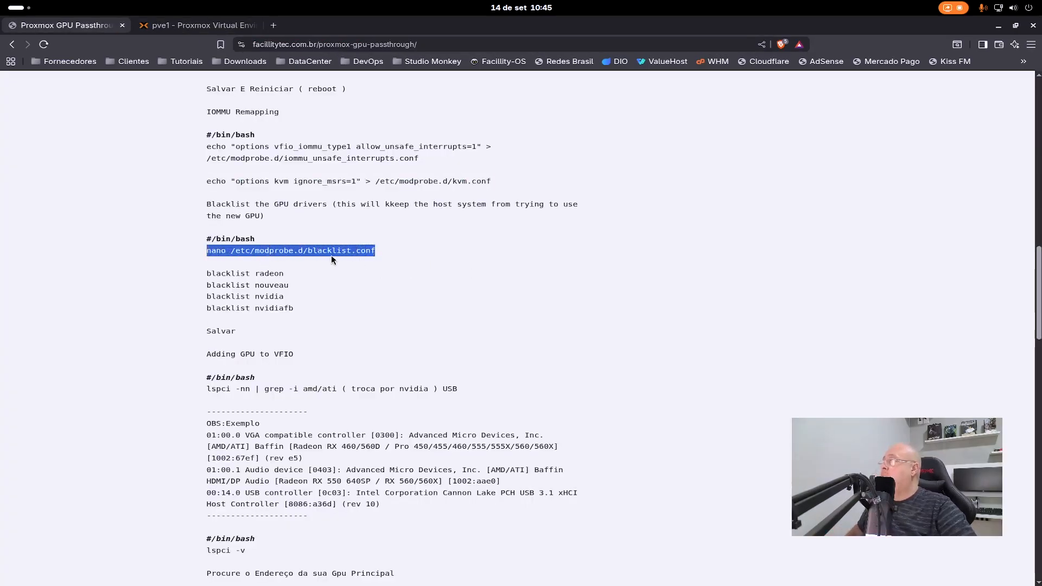
left_click(223, 27)
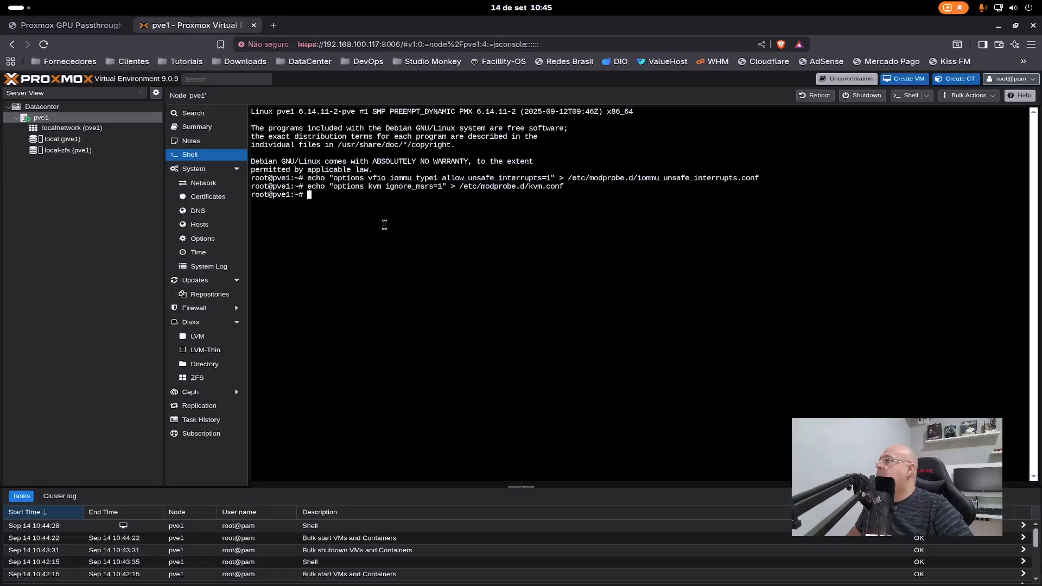
right_click(437, 265)
left_click(491, 350)
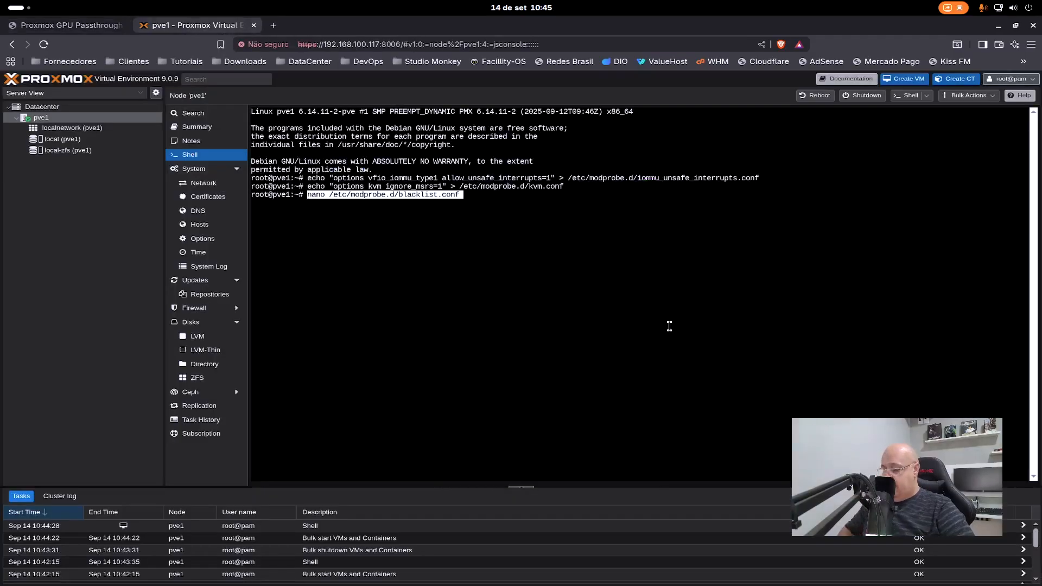
key("Return")
- Copy the article's blacklist lines for radeon, nouveau, nvidia and nvidiafb into /etc/modprobe.d/blacklist.conf and save the file
left_click(63, 28)
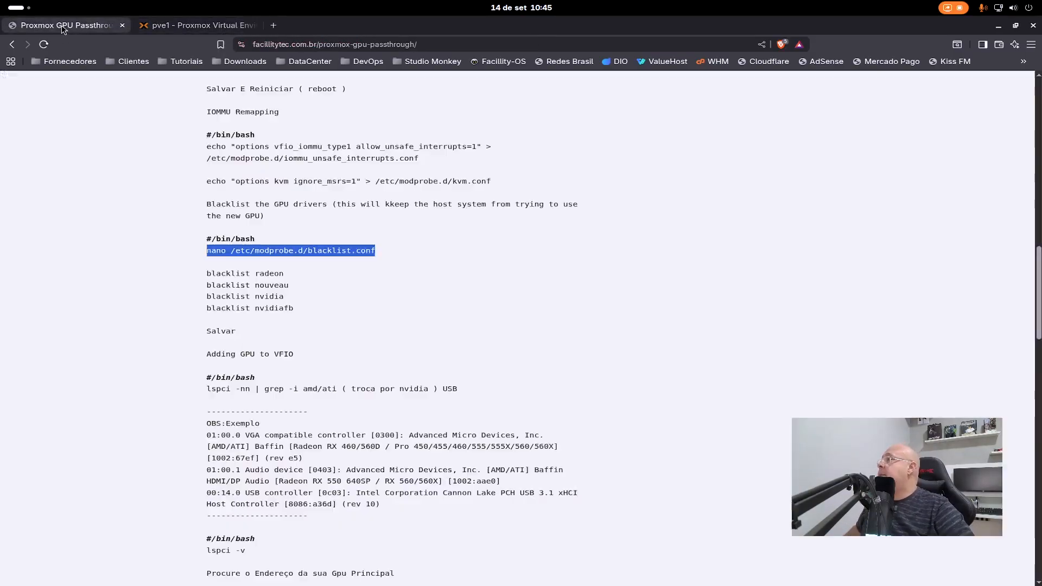
left_click_drag(299, 308, 196, 275)
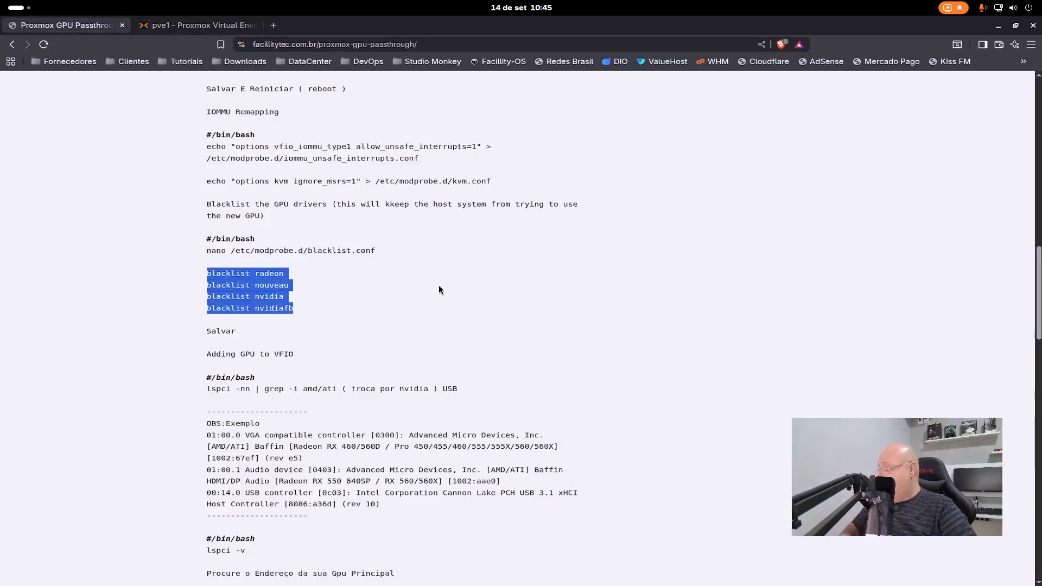
left_click(228, 27)
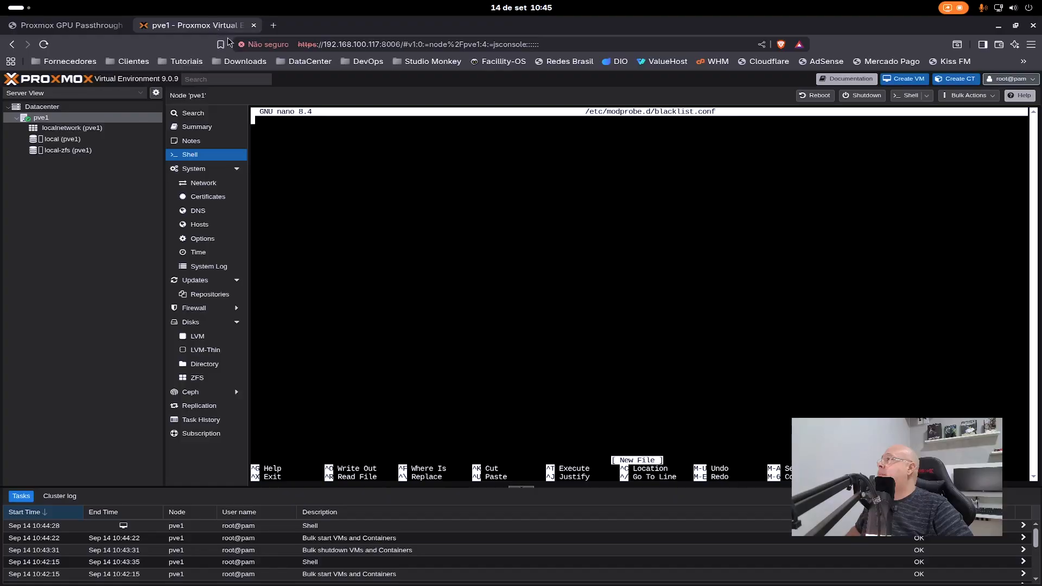
right_click(436, 190)
left_click(501, 269)
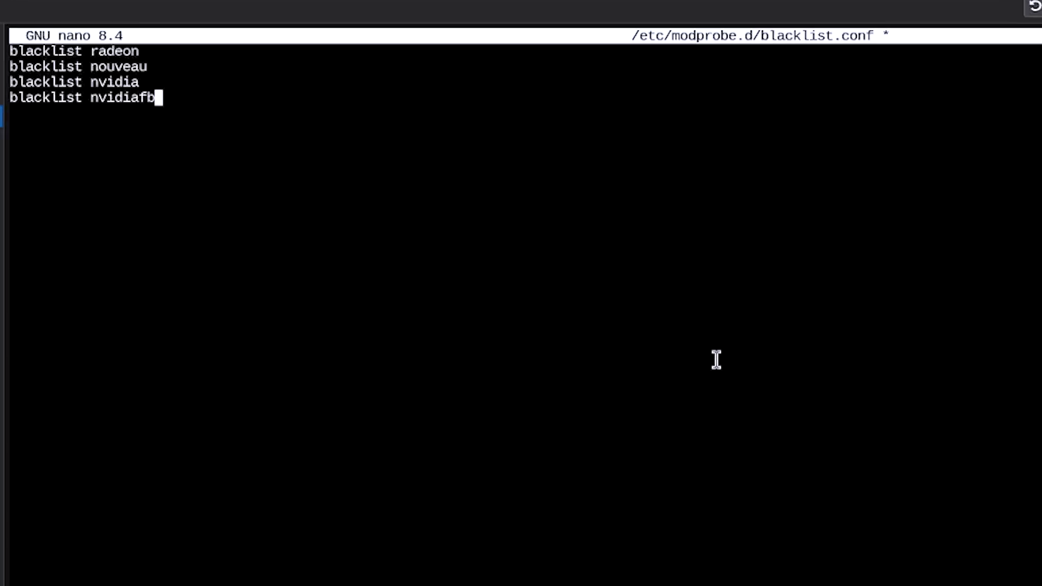
key("Return")
key("BackSpace")
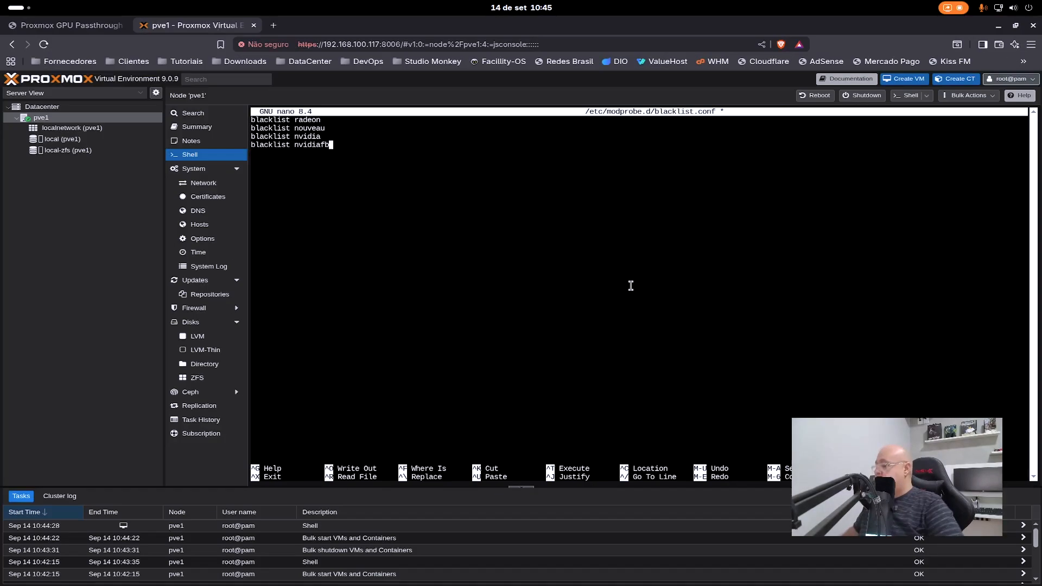
key("ctrl+x")
key("y")
key("Return")
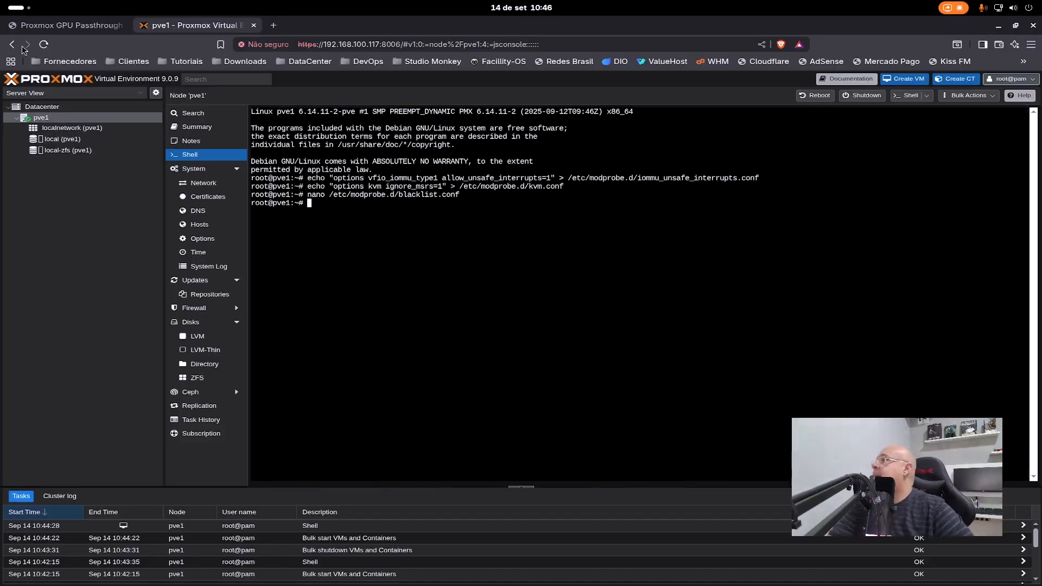
- Copy the command "lspci -nn | grep -i amd/ati" from the article's section on adding the GPU to VFIO
left_click(55, 25)
scroll(435, 282, "down", 2)
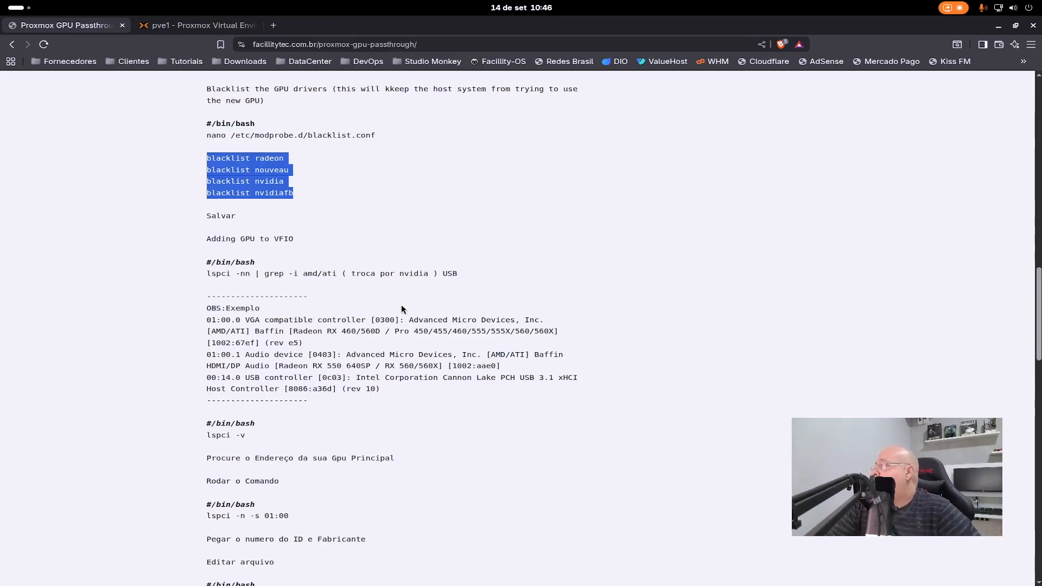
scroll(390, 315, "down", 2)
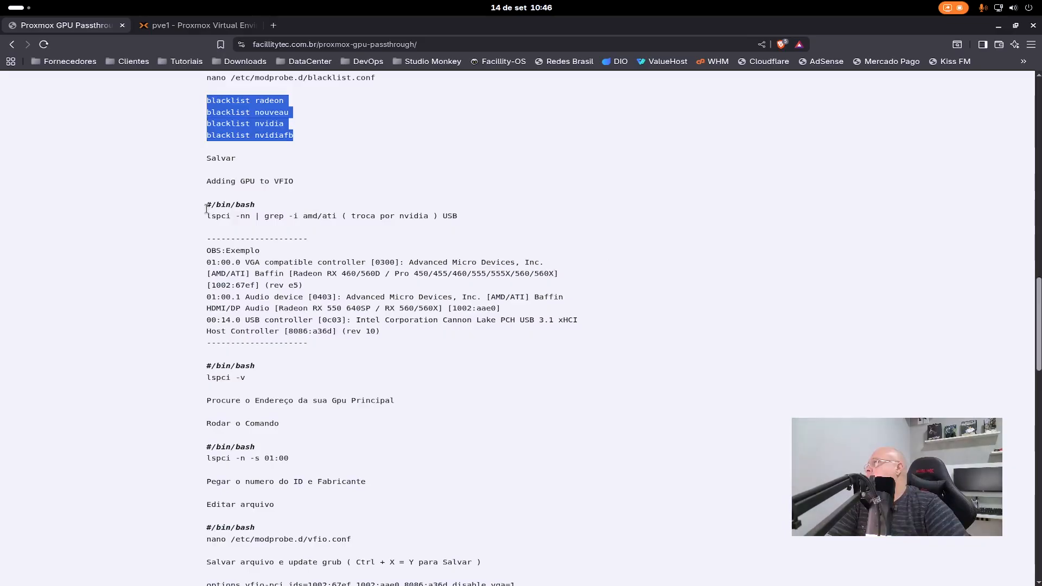
left_click_drag(207, 215, 335, 215)
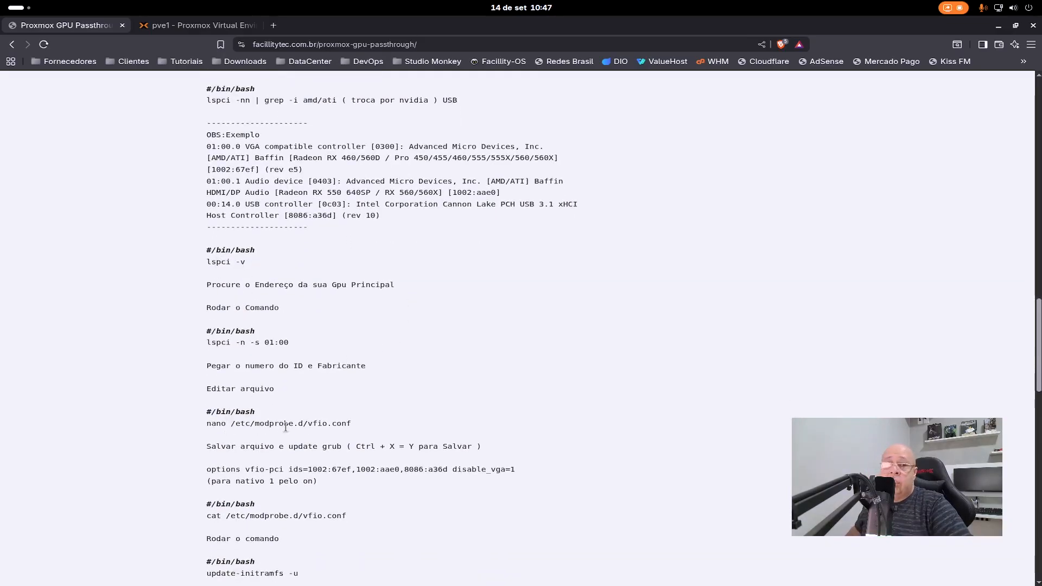
scroll(325, 395, "up", 3)
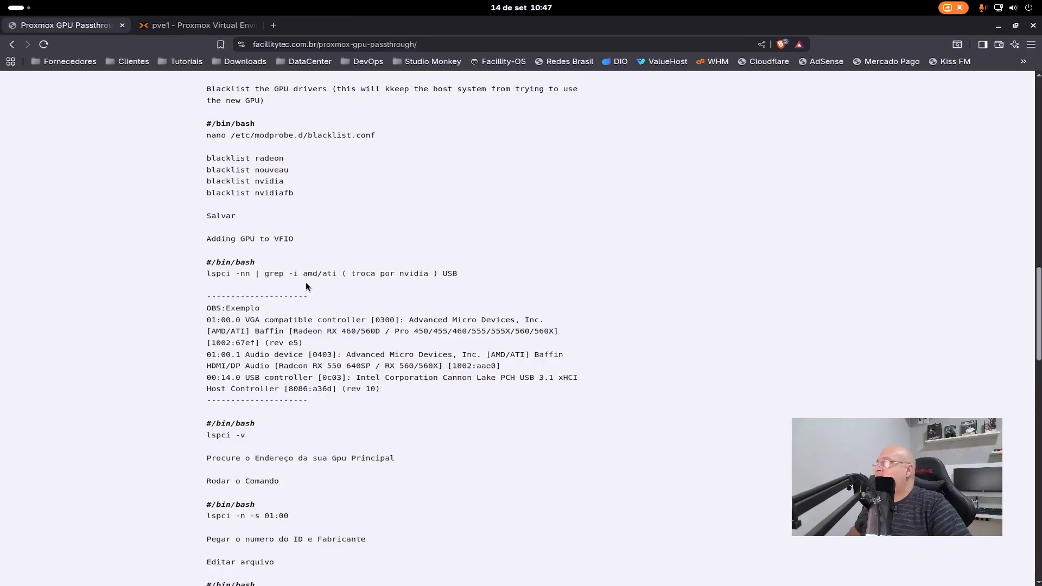
left_click_drag(207, 274, 337, 274)
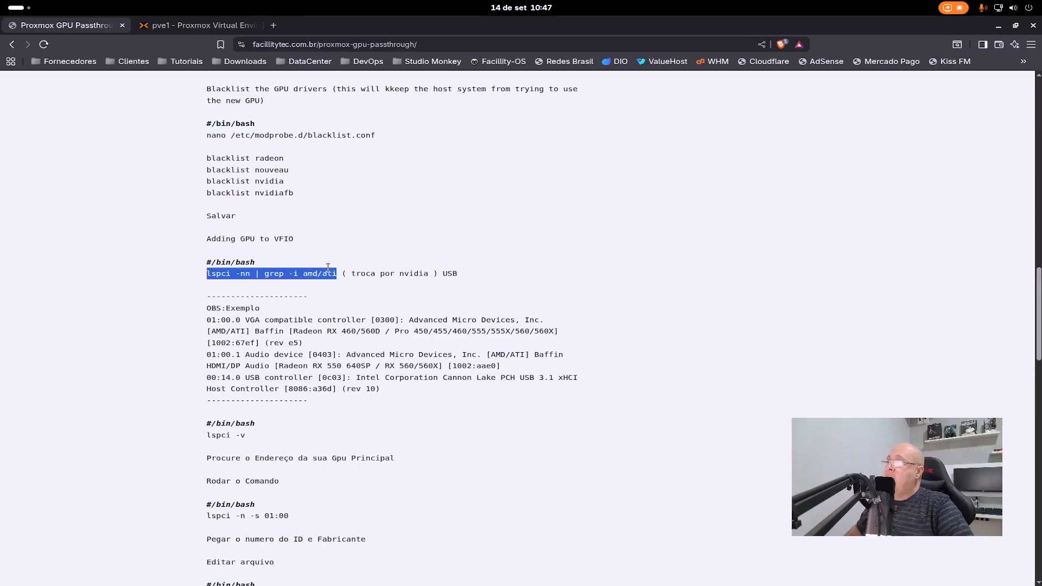
- List all PCI devices by running lspci in the pve1 shell
left_click(195, 25)
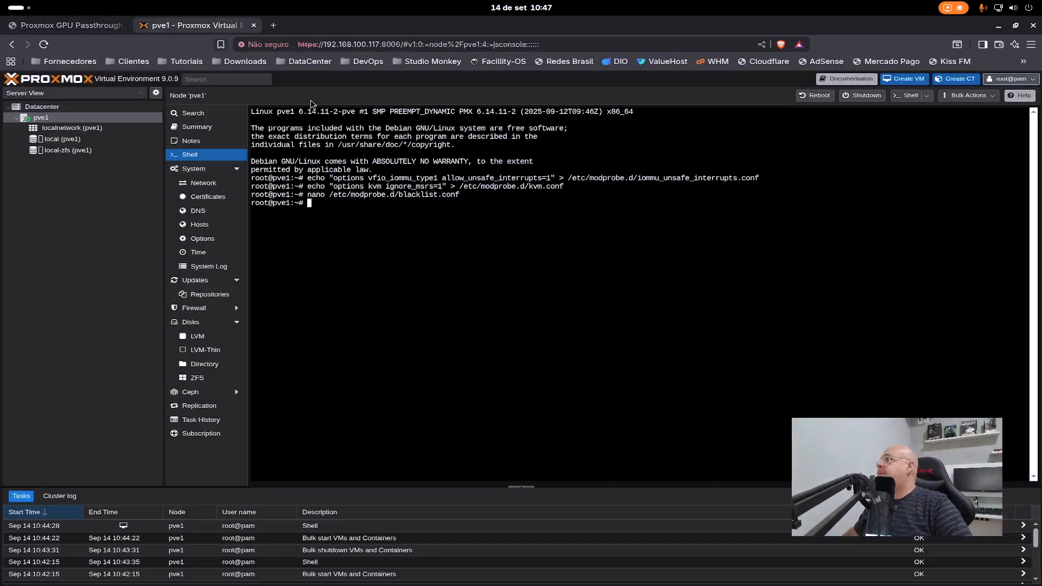
type("lspci")
key("Return")
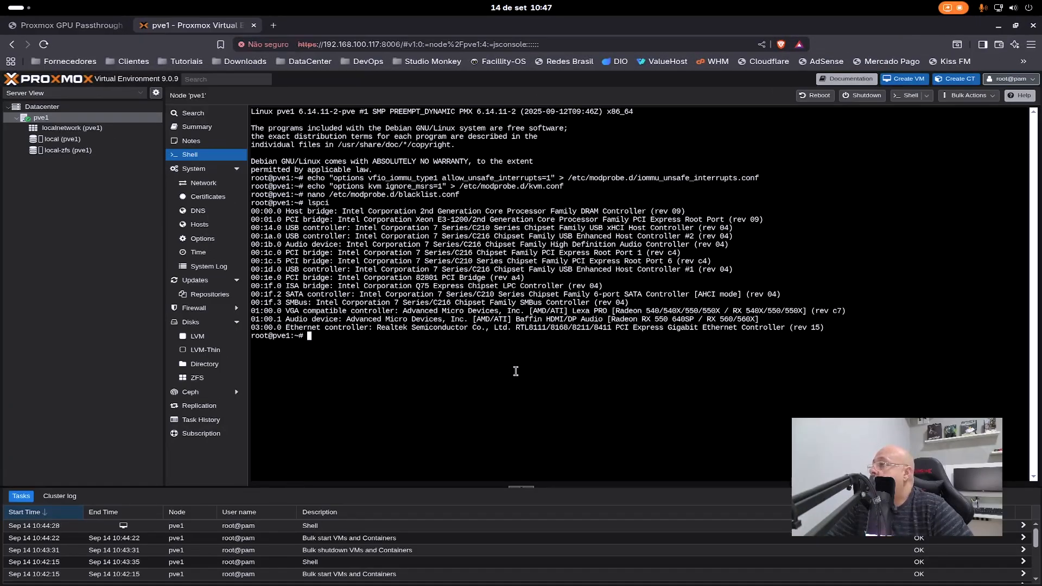
- Paste the copied "lspci -nn | grep -i amd/ati" command into the pve1 shell and run it to list the AMD devices
right_click(517, 155)
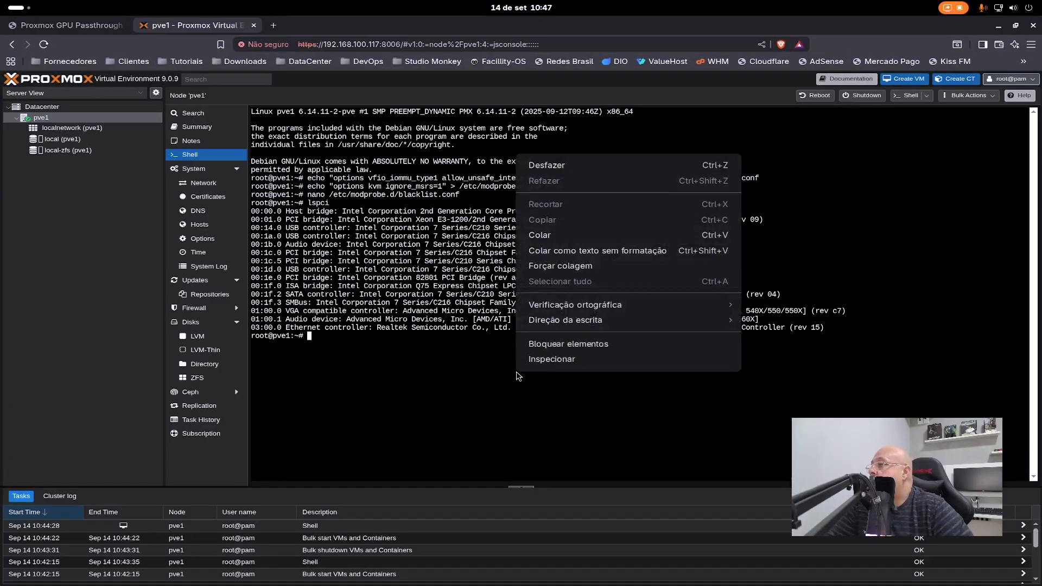
left_click(610, 237)
key("Return")
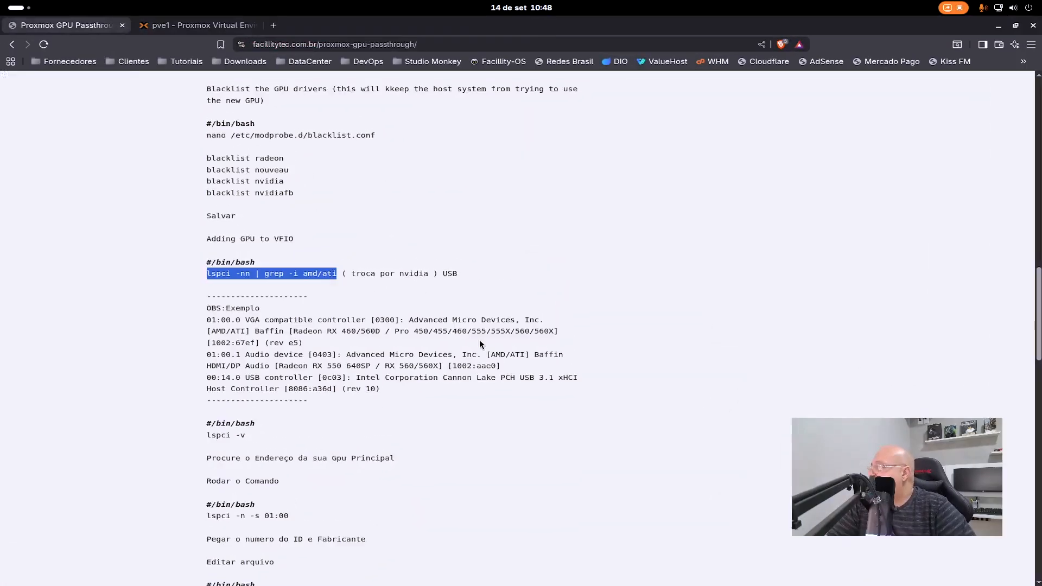
- Copy the command "lspci -n -s 01:00" from the article and run it in the pve1 shell to read the GPU's IDs
scroll(501, 351, "down", 3)
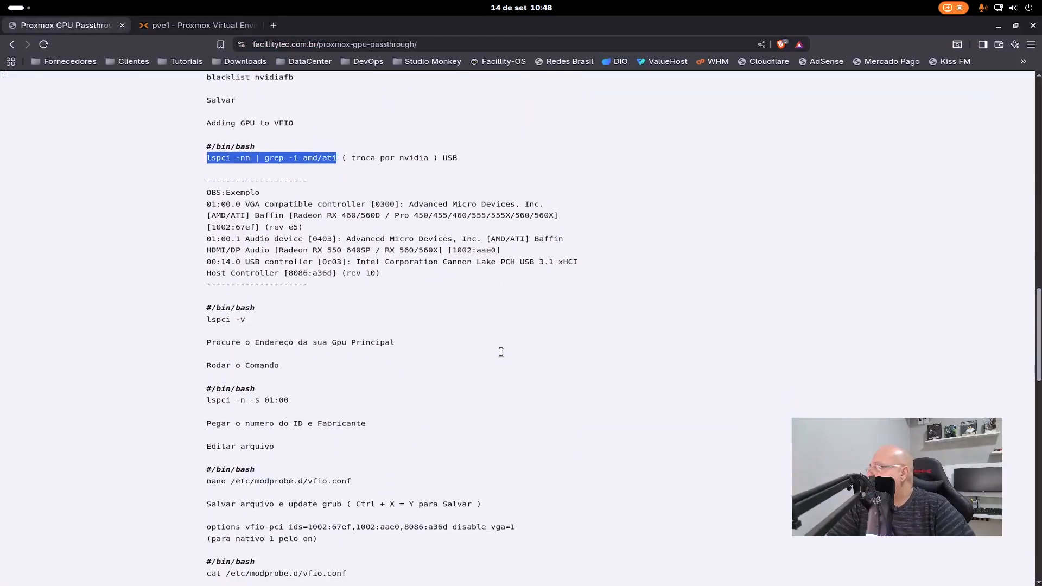
left_click(193, 24)
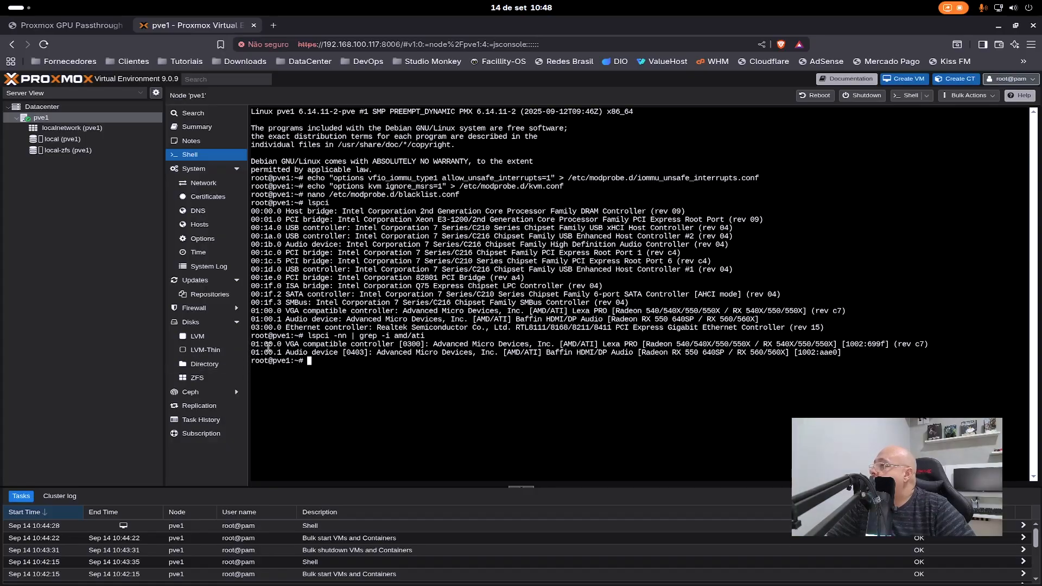
left_click(71, 25)
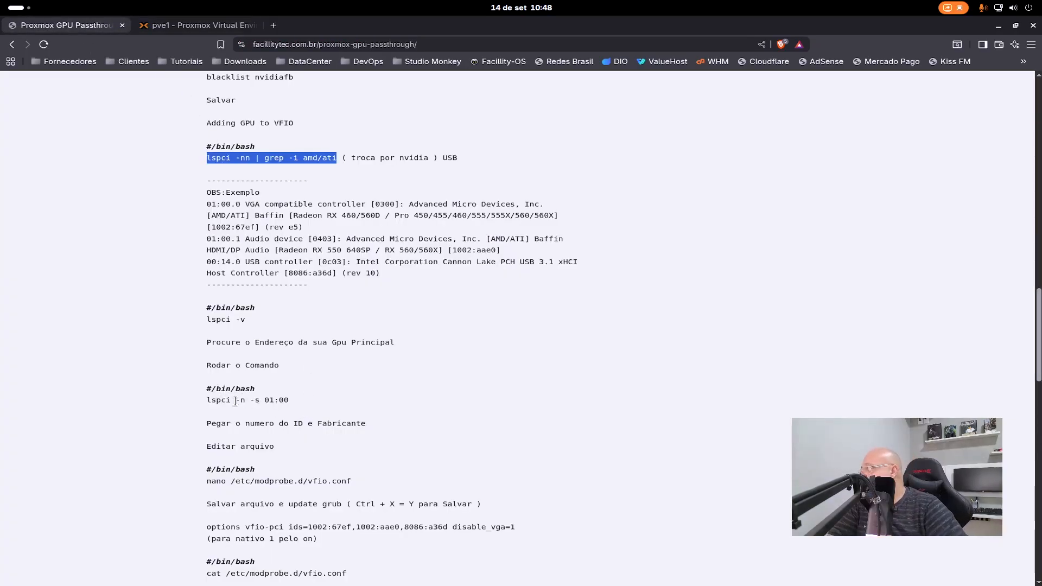
left_click(286, 400)
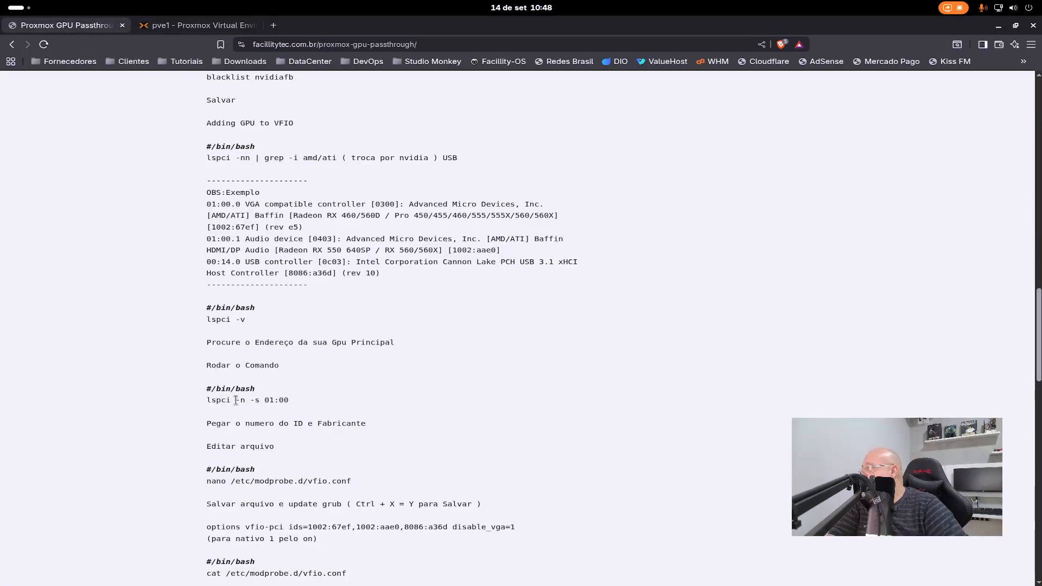
left_click_drag(298, 400, 211, 401)
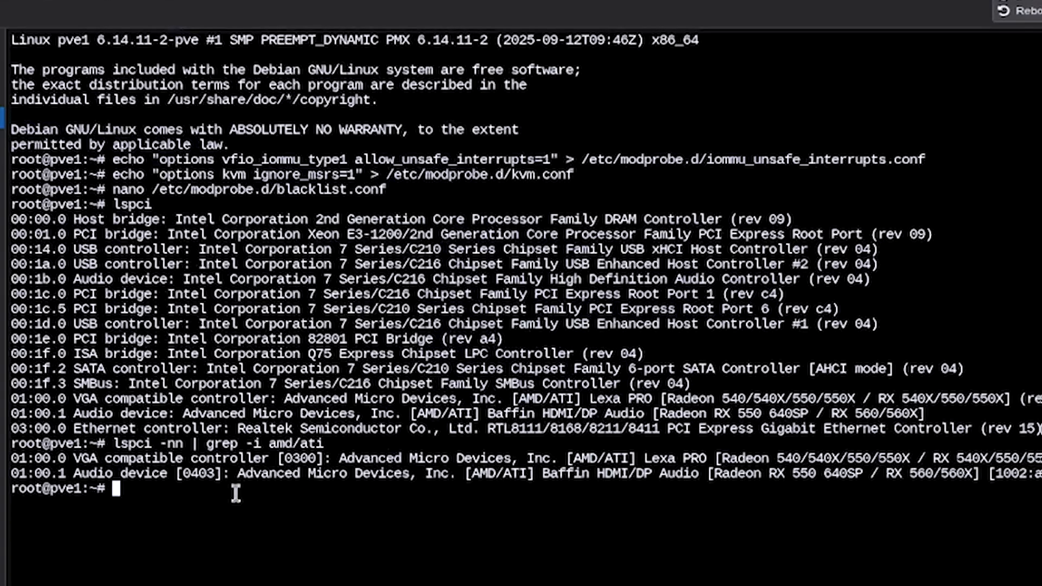
right_click(284, 553)
left_click(421, 298)
key("Return")
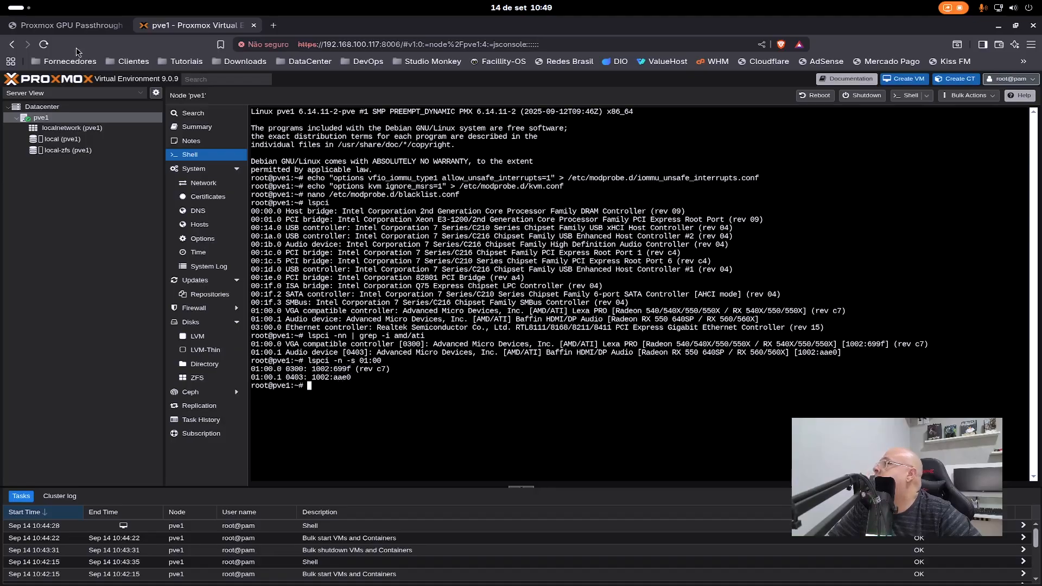
- Select the article's "options vfio-pci" example line and switch to the untitled Sublime Text note over the pve1 shell
left_click(71, 25)
scroll(518, 337, "down", 4)
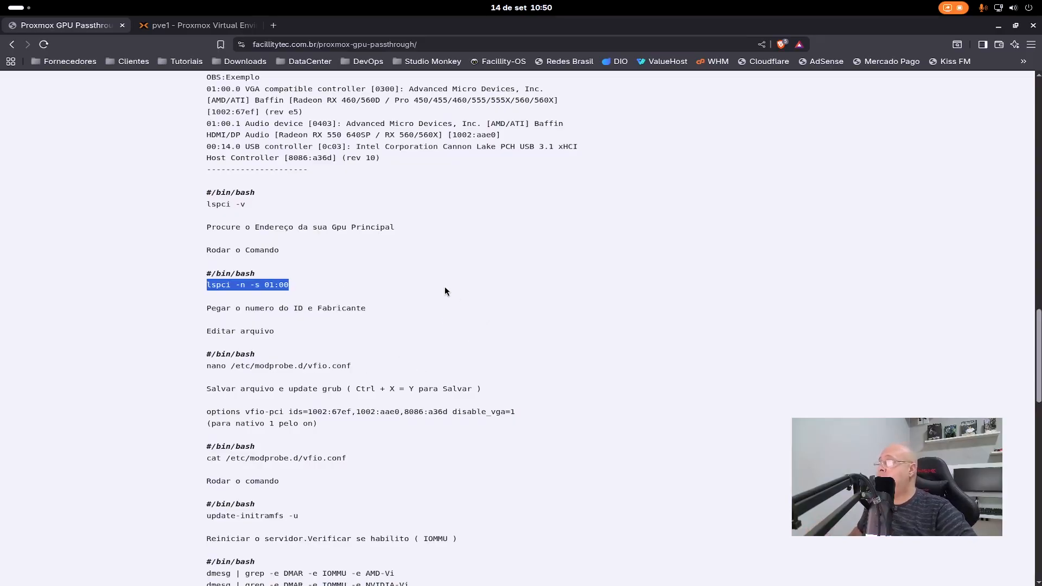
scroll(460, 290, "down", 1)
scroll(459, 290, "up", 2)
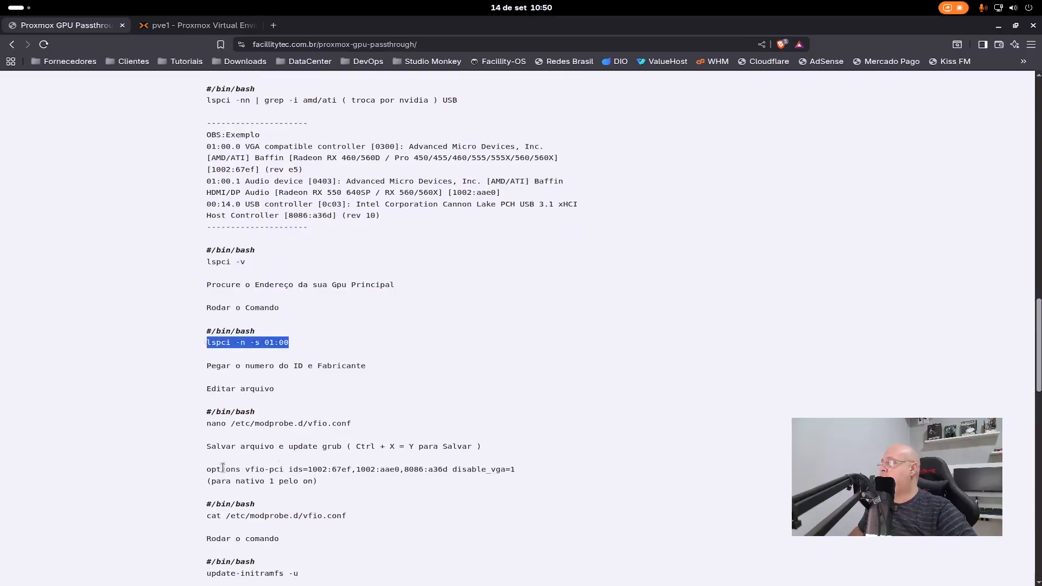
left_click_drag(525, 470, 207, 475)
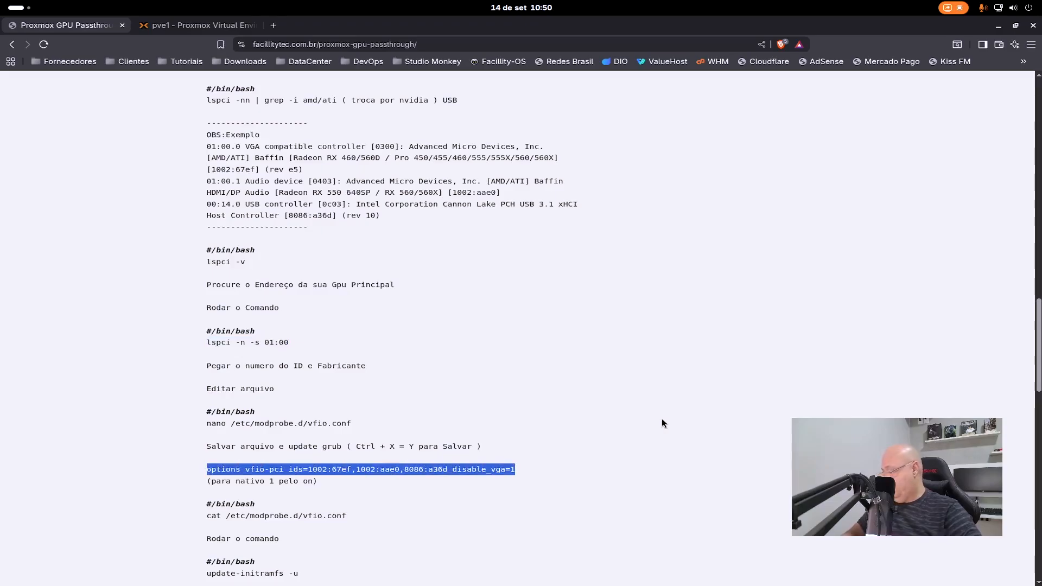
mouse_move(509, 584)
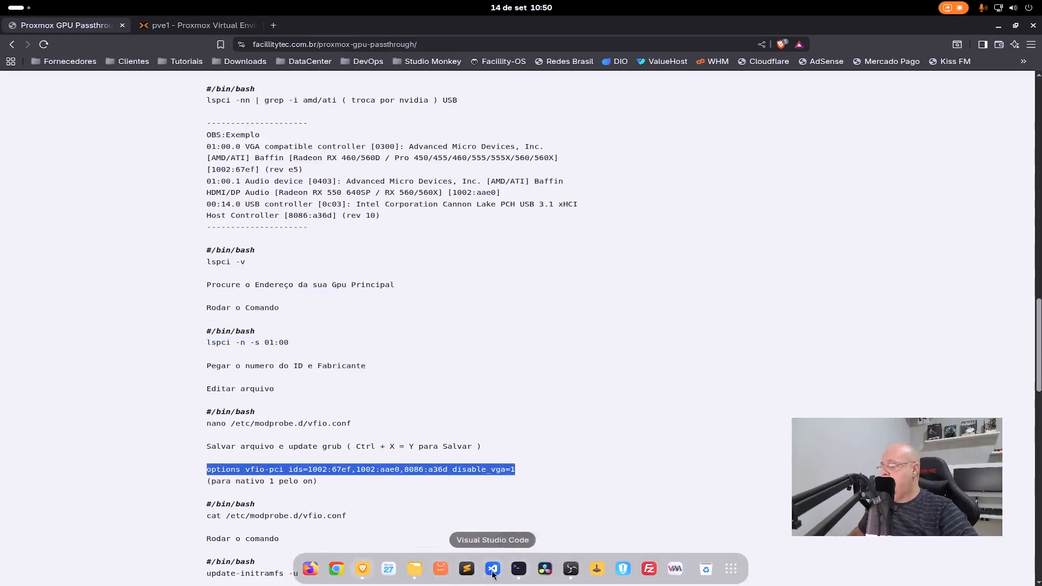
left_click(466, 568)
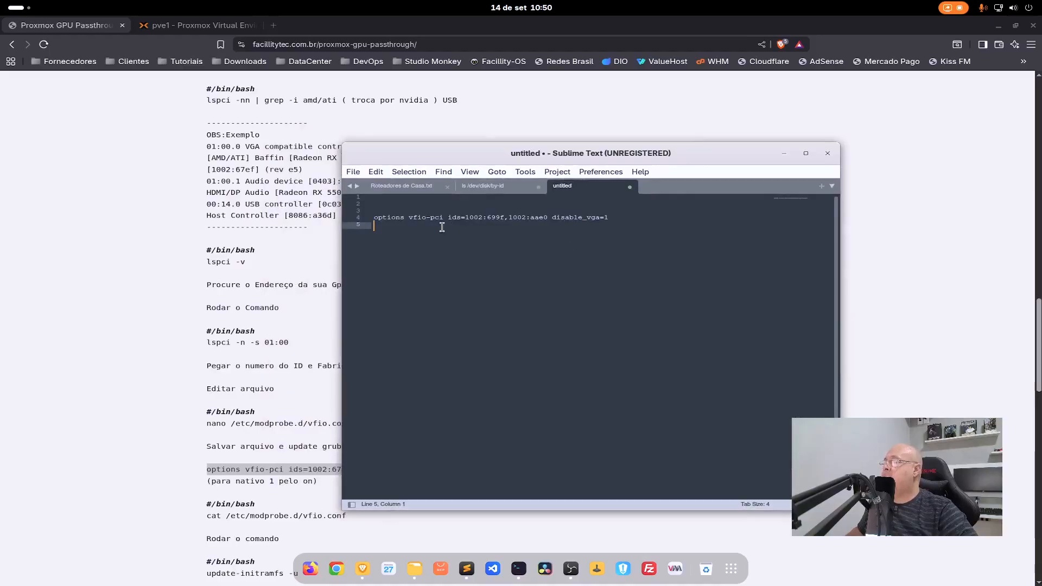
left_click(181, 26)
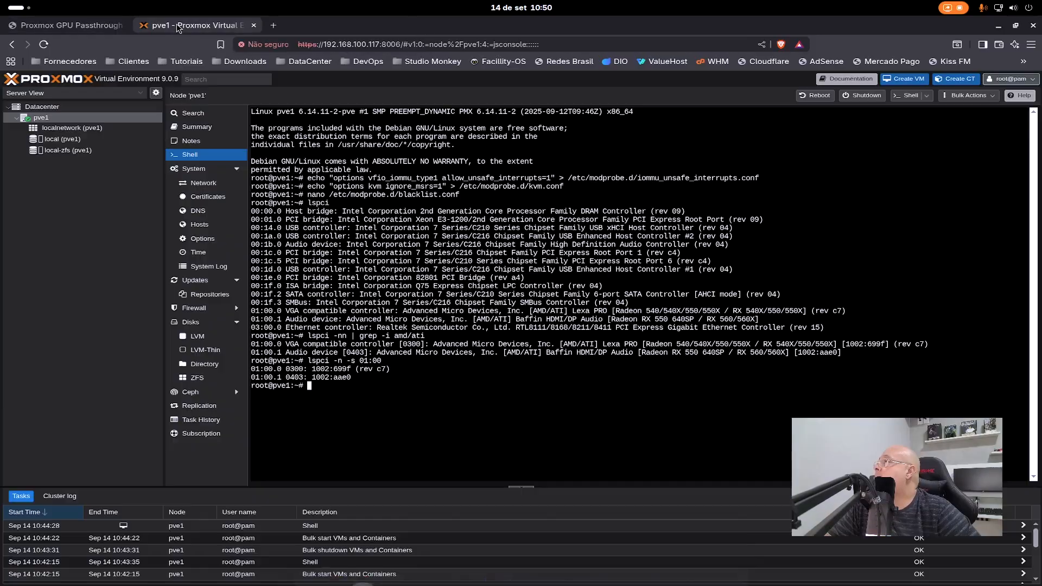
left_click(472, 570)
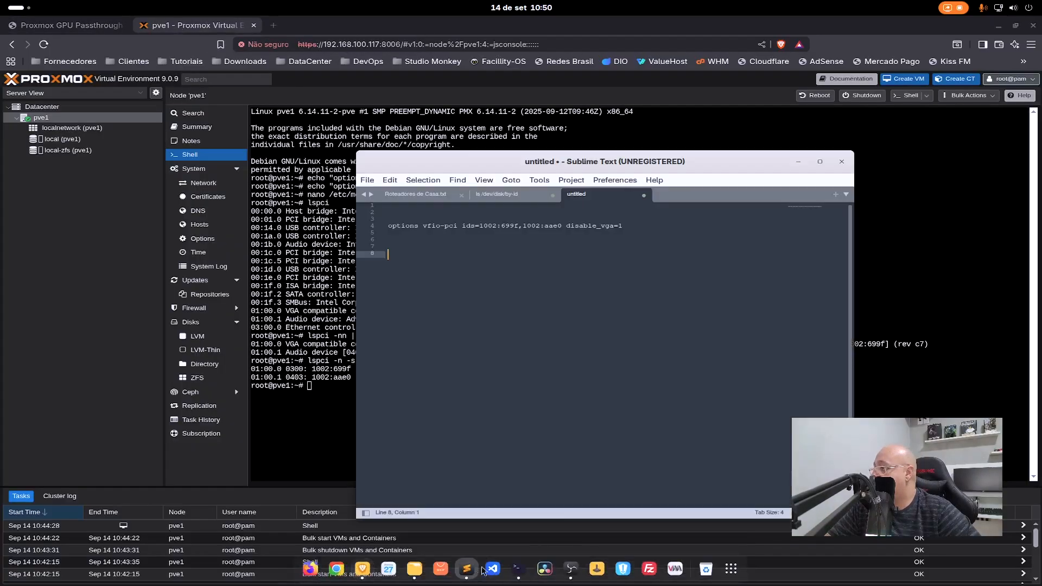
- Shrink and reposition the Sublime Text window so its options line can be compared with the "lspci -n -s 01:00" output
left_click_drag(599, 155, 636, 137)
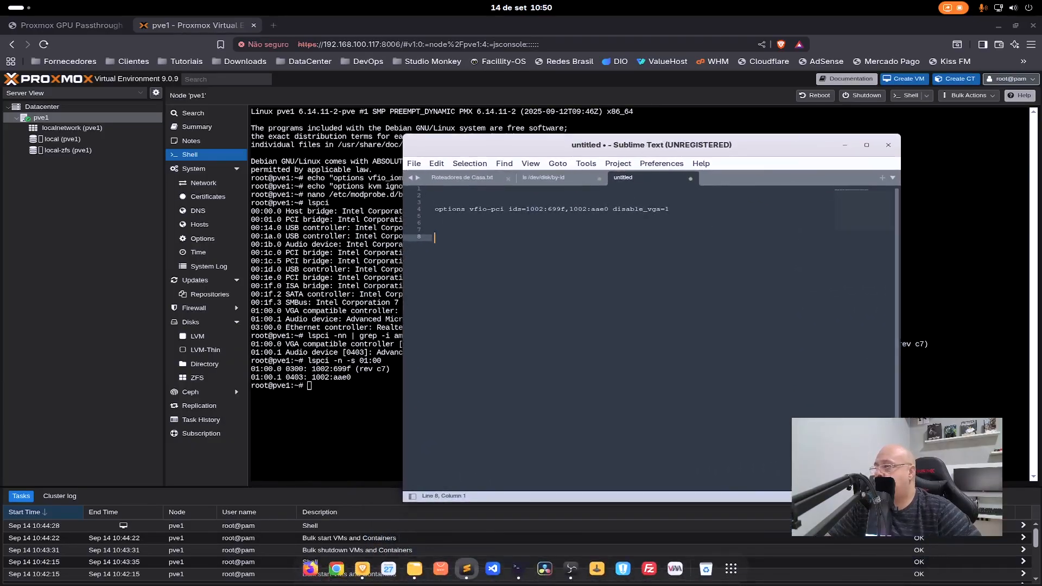
left_click_drag(901, 502, 895, 329)
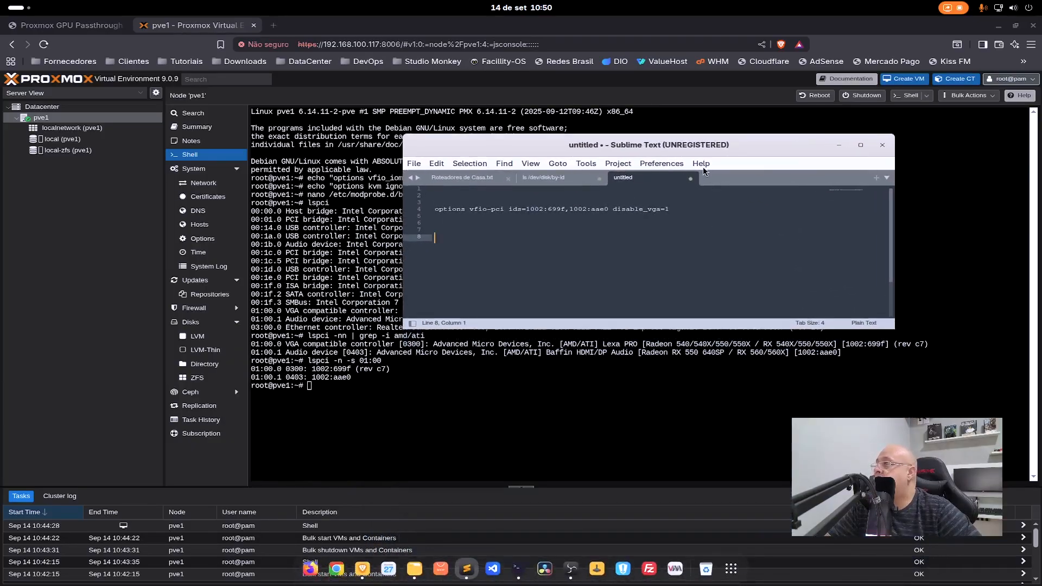
left_click_drag(696, 145, 710, 290)
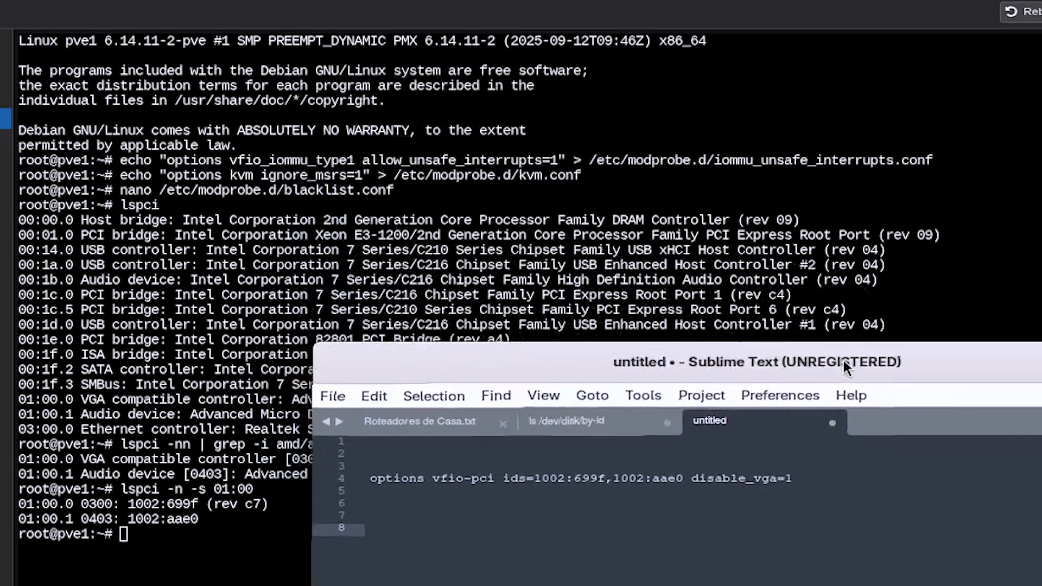
left_click_drag(845, 368, 859, 366)
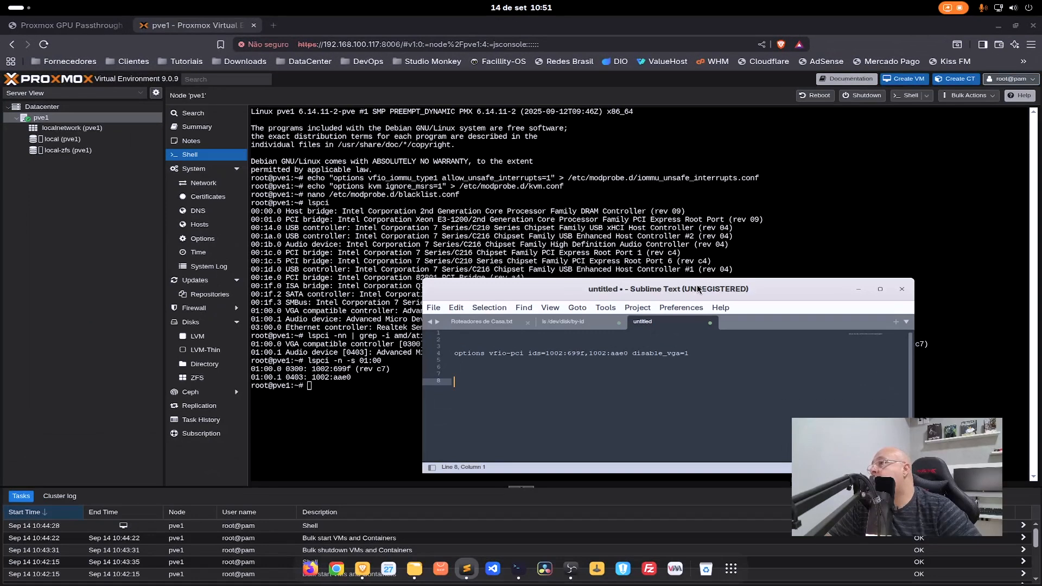
left_click_drag(822, 353, 873, 343)
left_click_drag(726, 282, 727, 280)
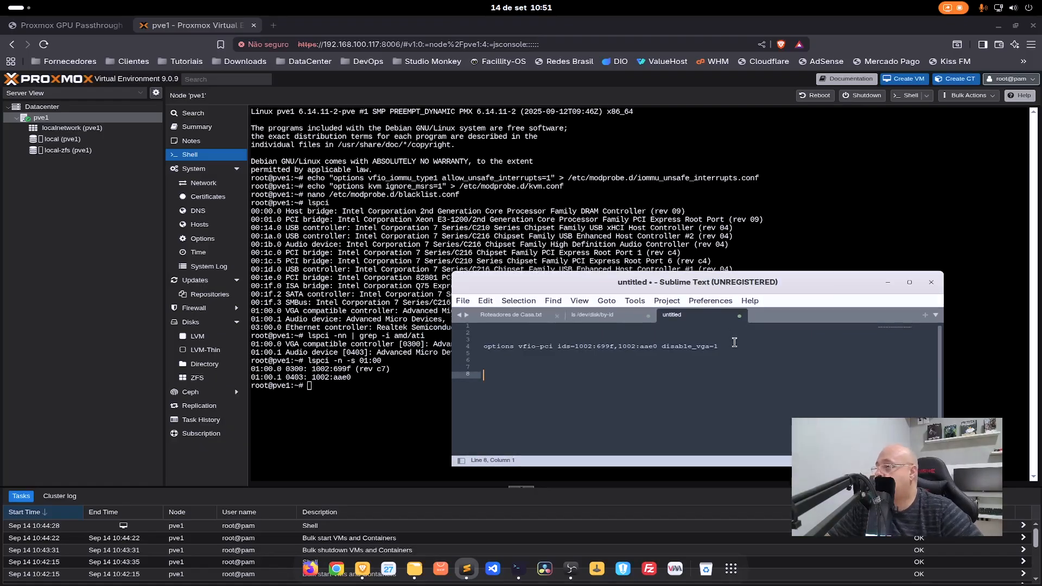
left_click(659, 347)
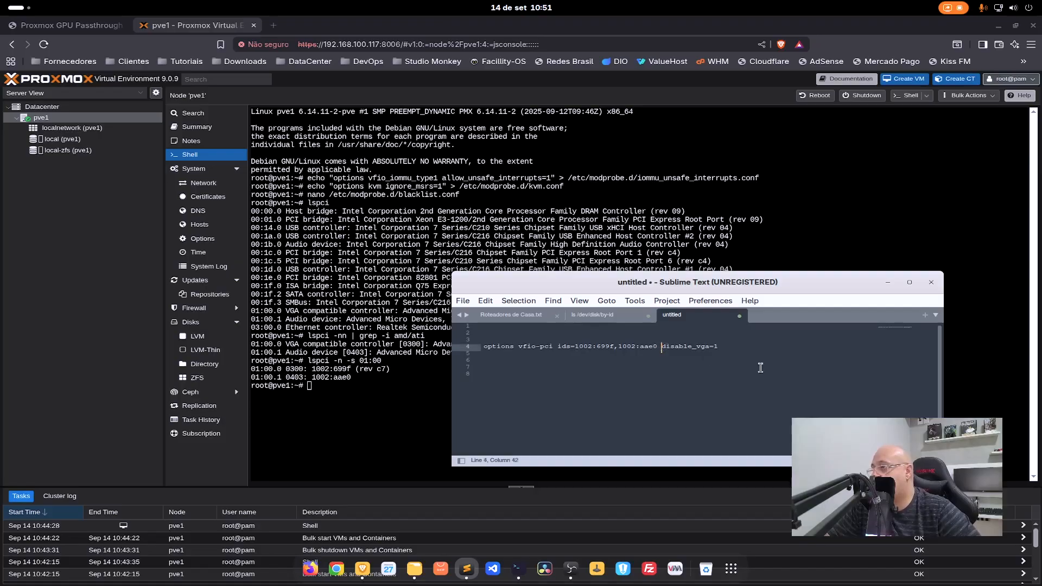
type(",")
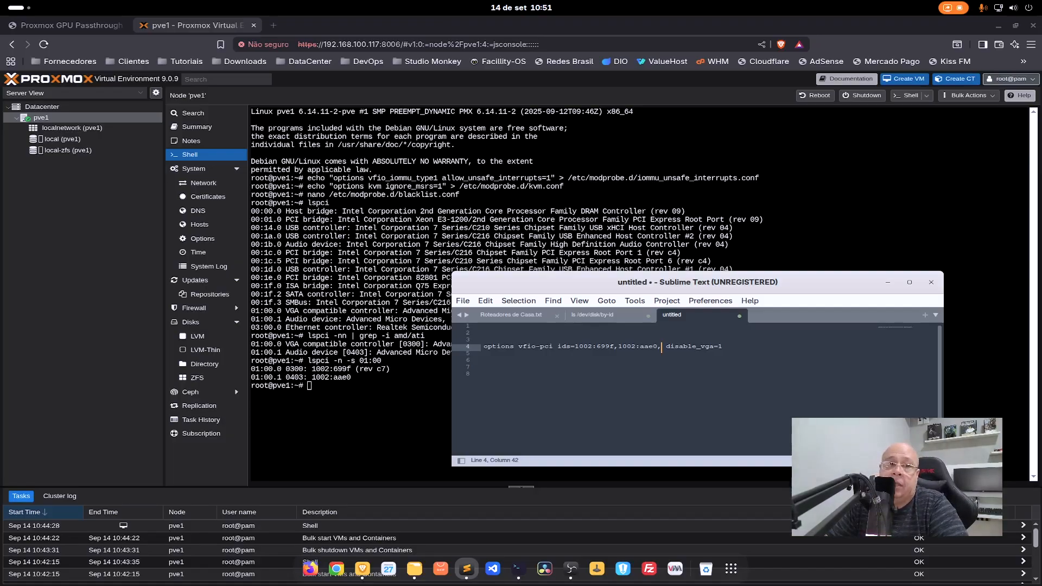
key("BackSpace")
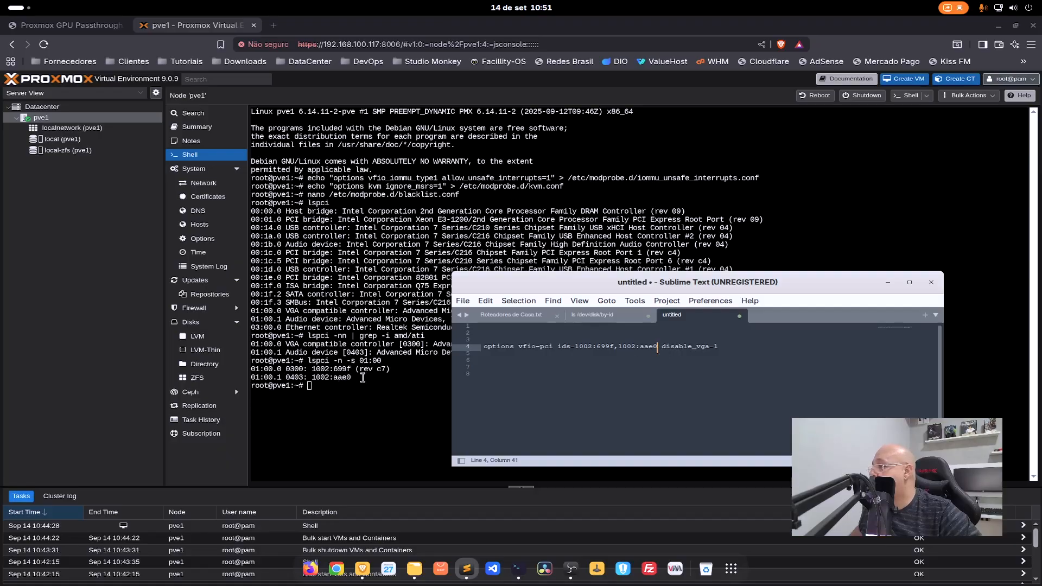
- Select the note's vfio-pci options line and open the VFIO configuration by running the article's "nano /etc/modprobe.d/vfio.conf" command in the pve1 shell
left_click_drag(719, 346, 487, 347)
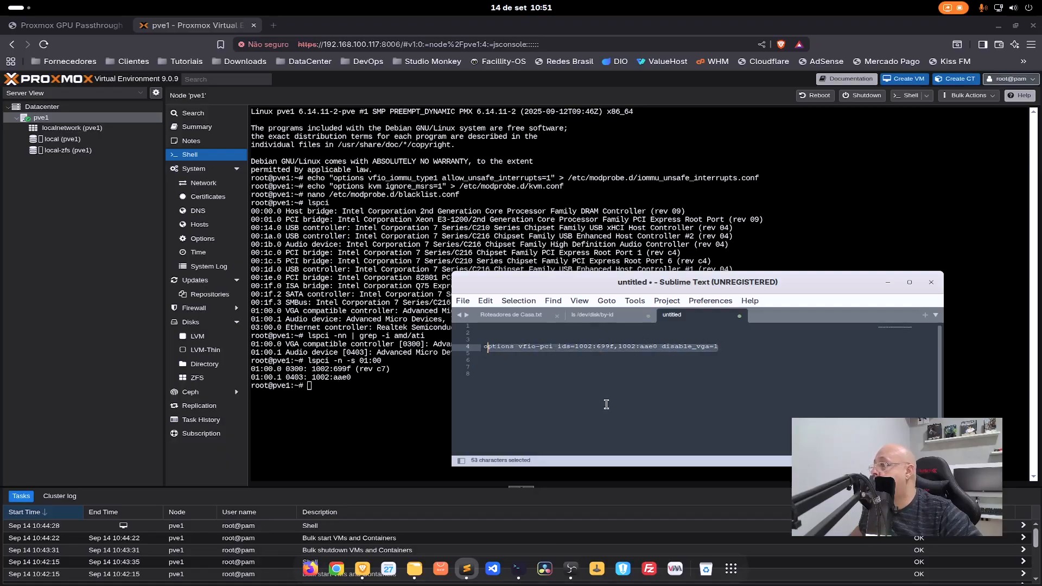
left_click(70, 25)
scroll(446, 285, "down", 5)
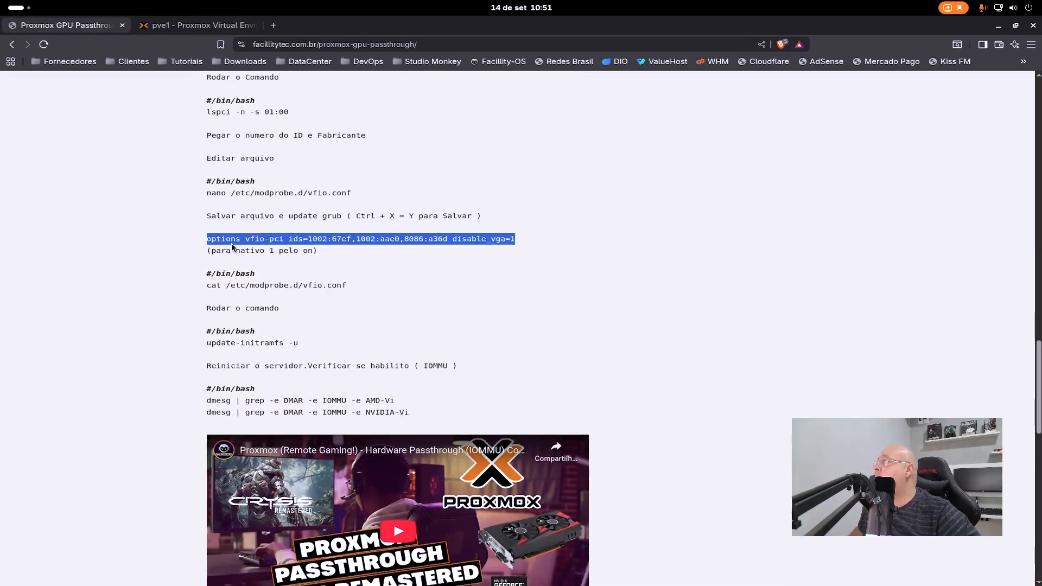
left_click_drag(353, 195, 207, 195)
key("ctrl+c")
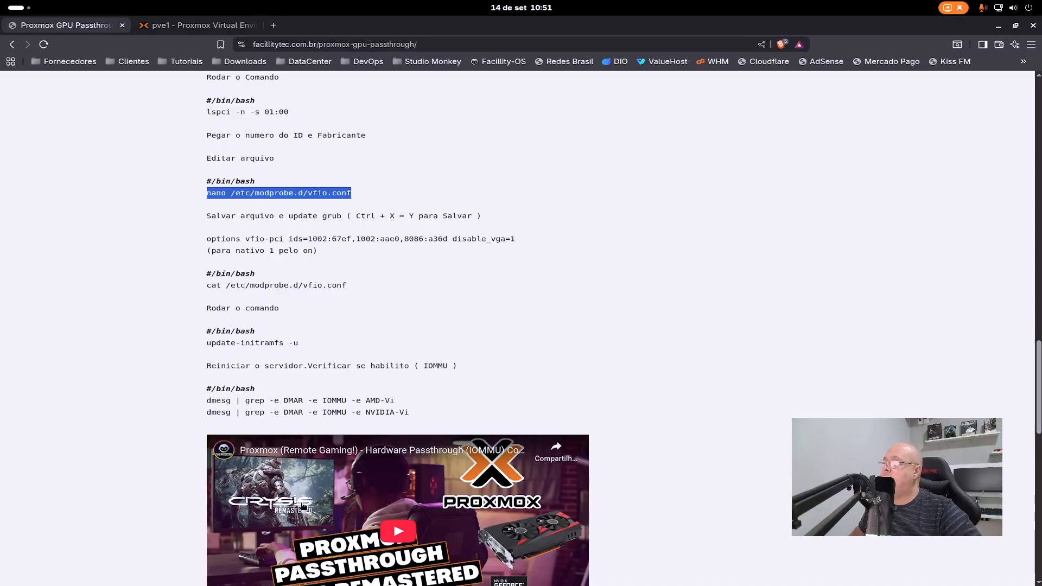
left_click(196, 25)
right_click(470, 395)
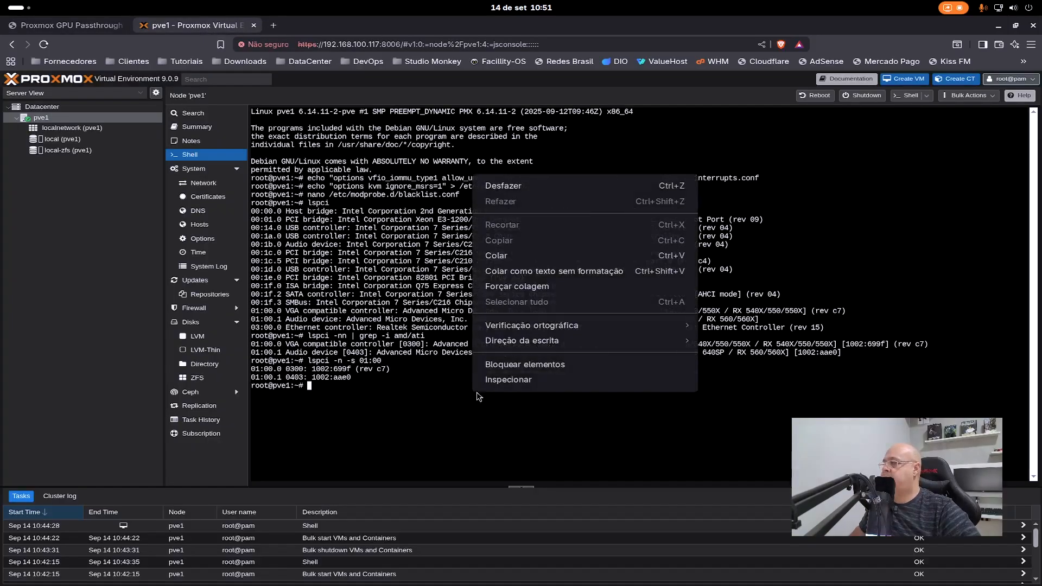
left_click(521, 254)
key("Return")
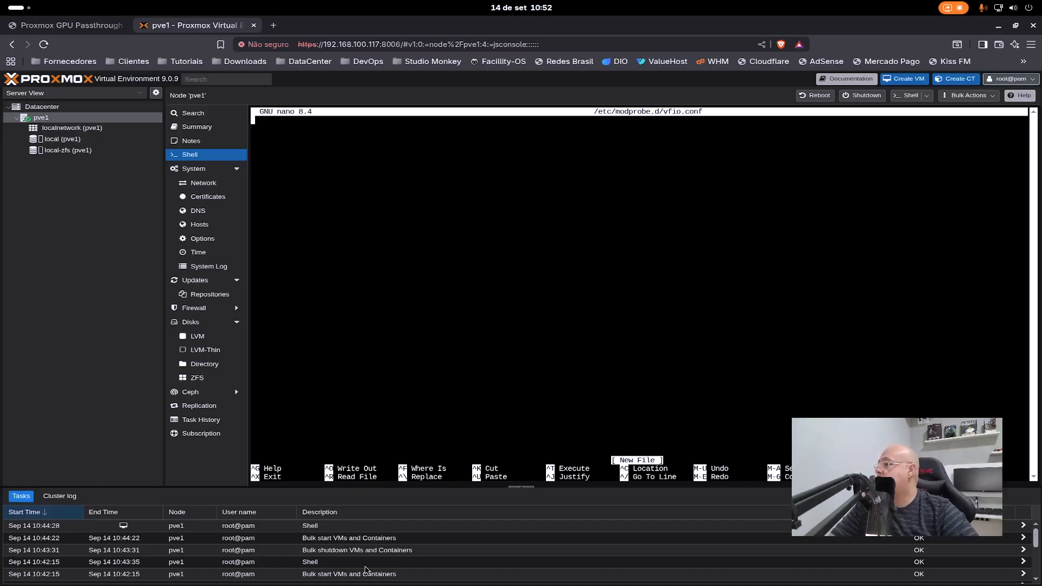
- Copy the Sublime Text note's line "options vfio-pci ids=1002:699f,1002:aae0 disable_vga=1" into the empty vfio.conf open in nano
mouse_move(423, 581)
left_click(466, 568)
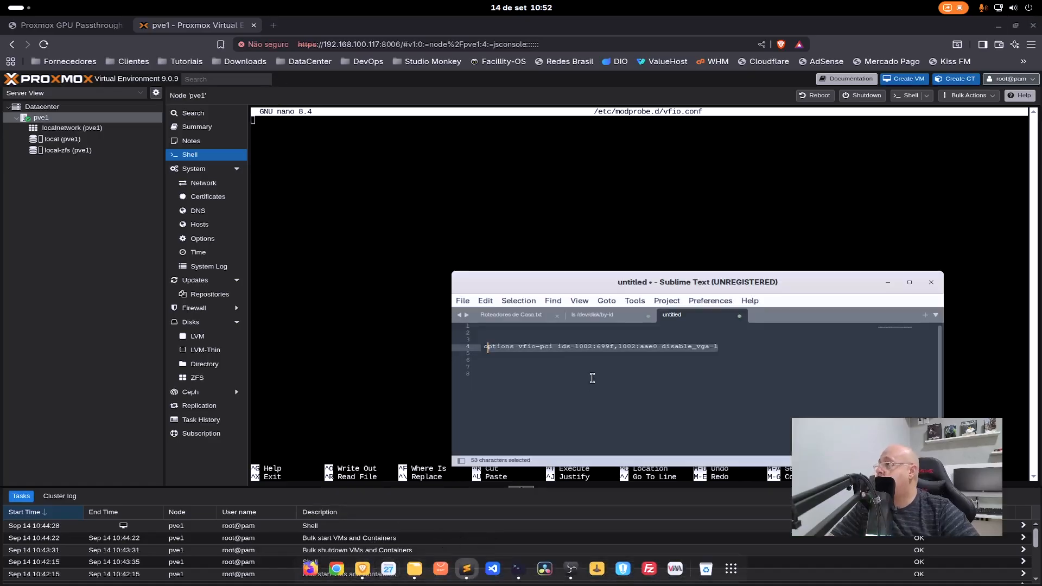
left_click(718, 355)
left_click_drag(735, 348, 482, 347)
key("ctrl+c")
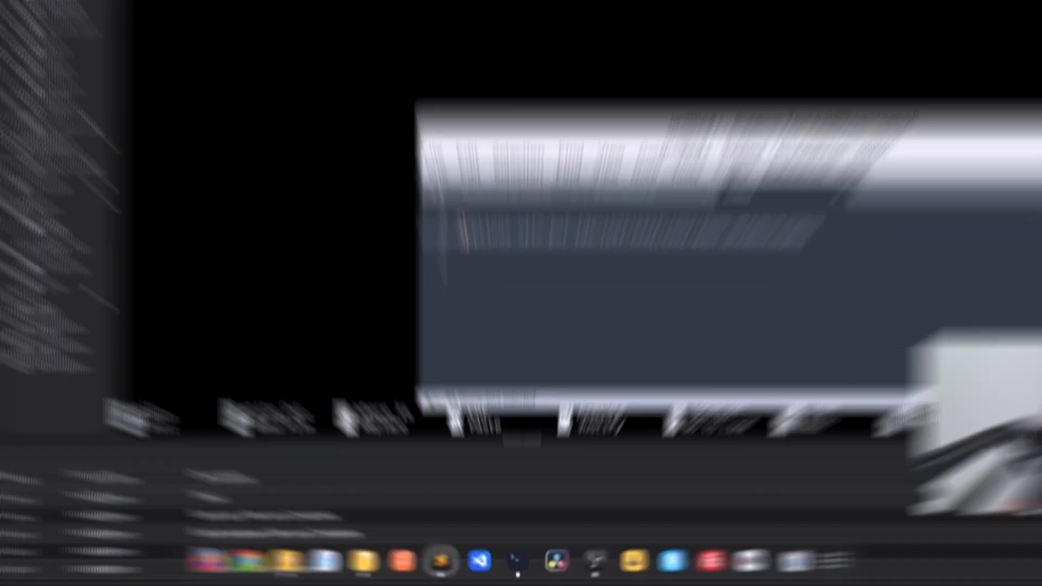
left_click(363, 186)
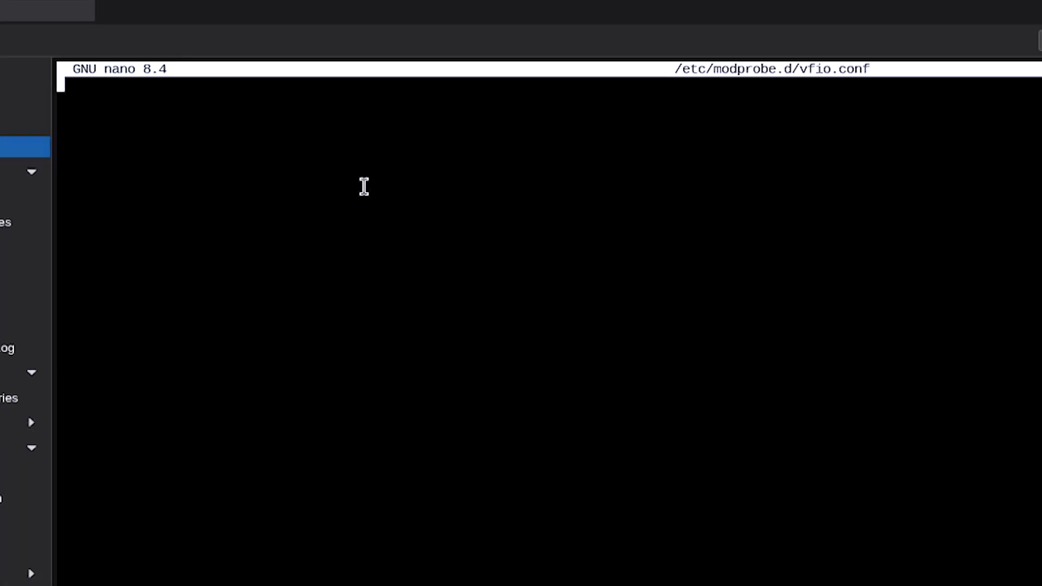
right_click(372, 192)
left_click(466, 340)
key("Return")
key("BackSpace")
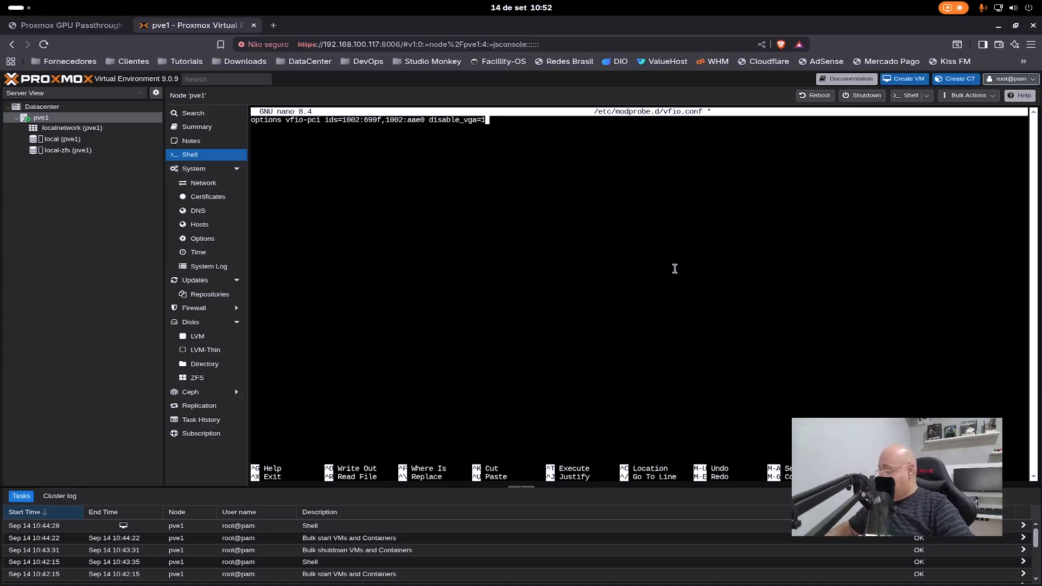
- Save /etc/modprobe.d/vfio.conf under its existing name and exit nano
key("ctrl+x")
key("y")
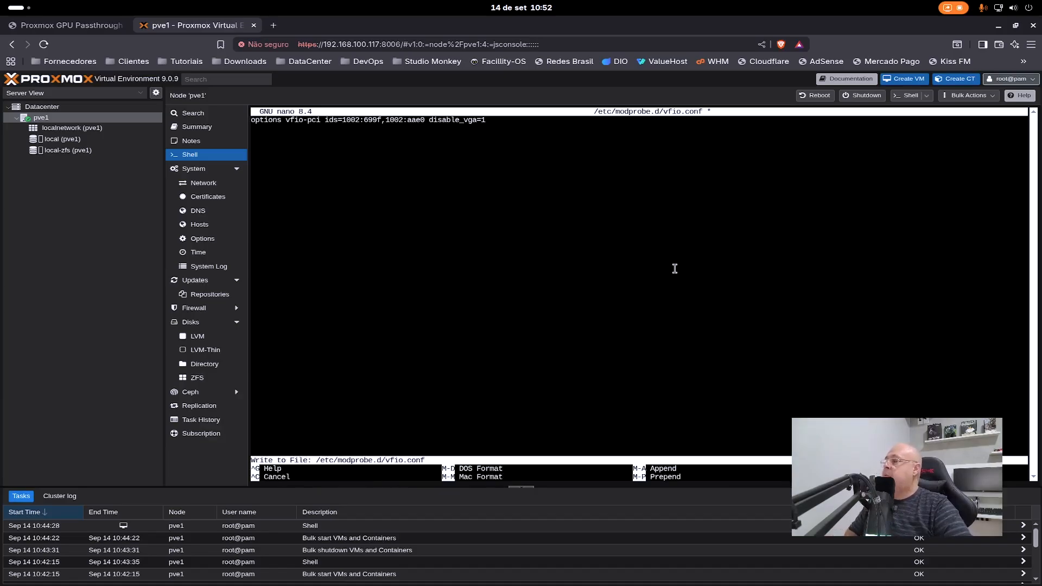
key("Return")
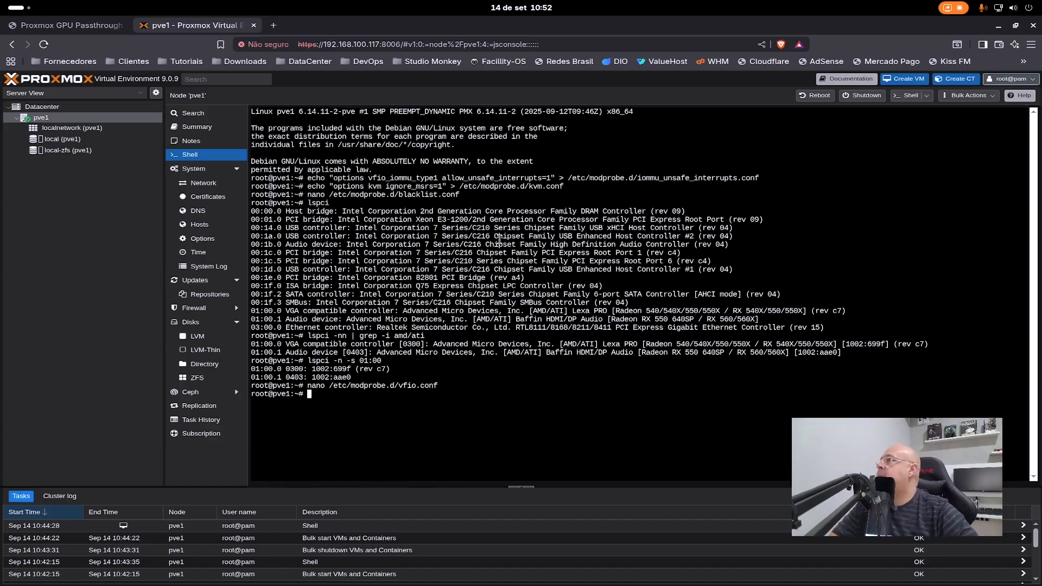
- Copy the command "cat /etc/modprobe.d/vfio.conf" from the article and run it in the pve1 shell to check the file's contents
left_click(65, 22)
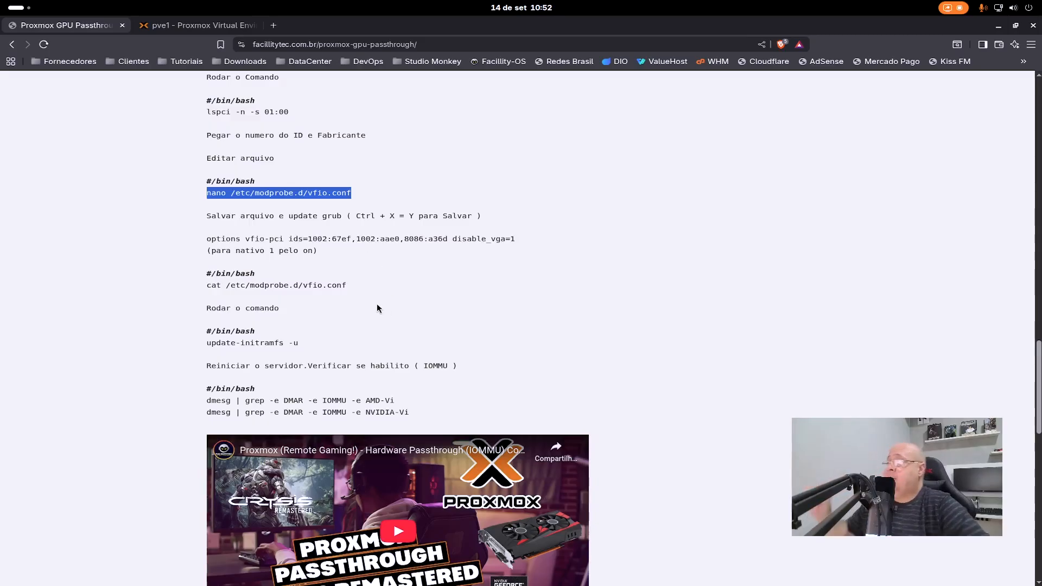
left_click_drag(352, 286, 202, 288)
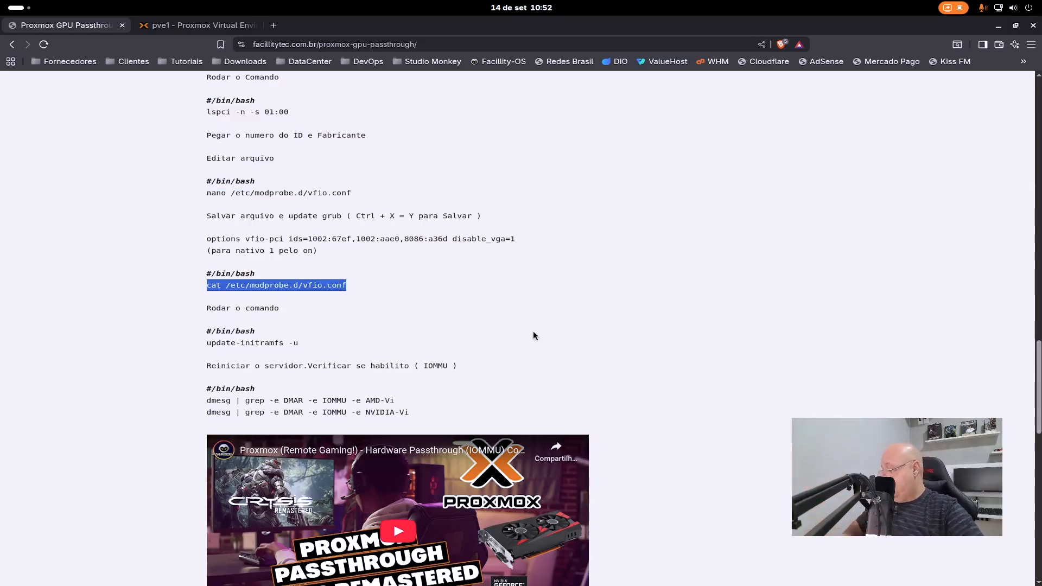
left_click(177, 25)
right_click(579, 406)
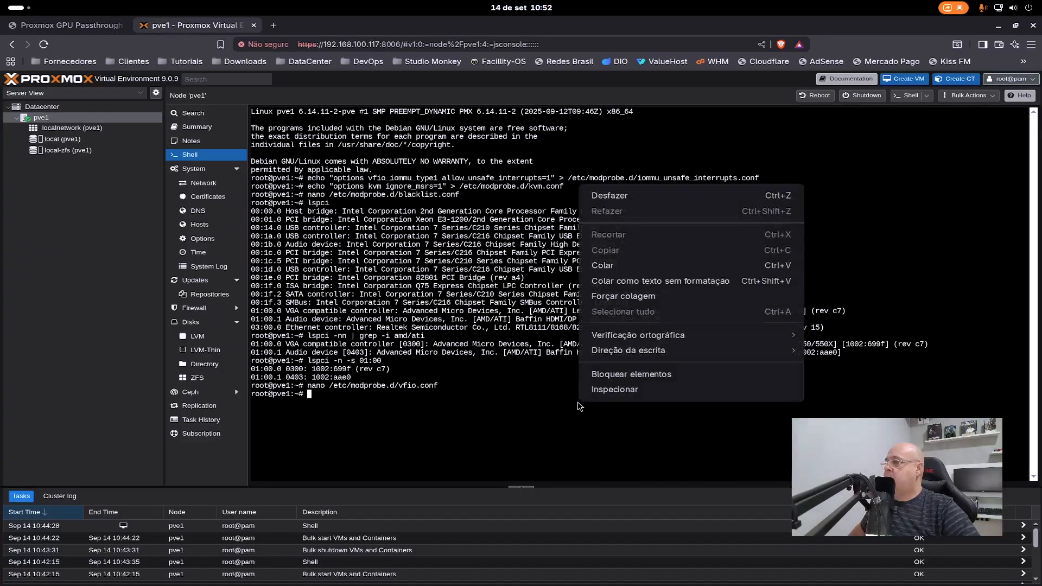
left_click(632, 266)
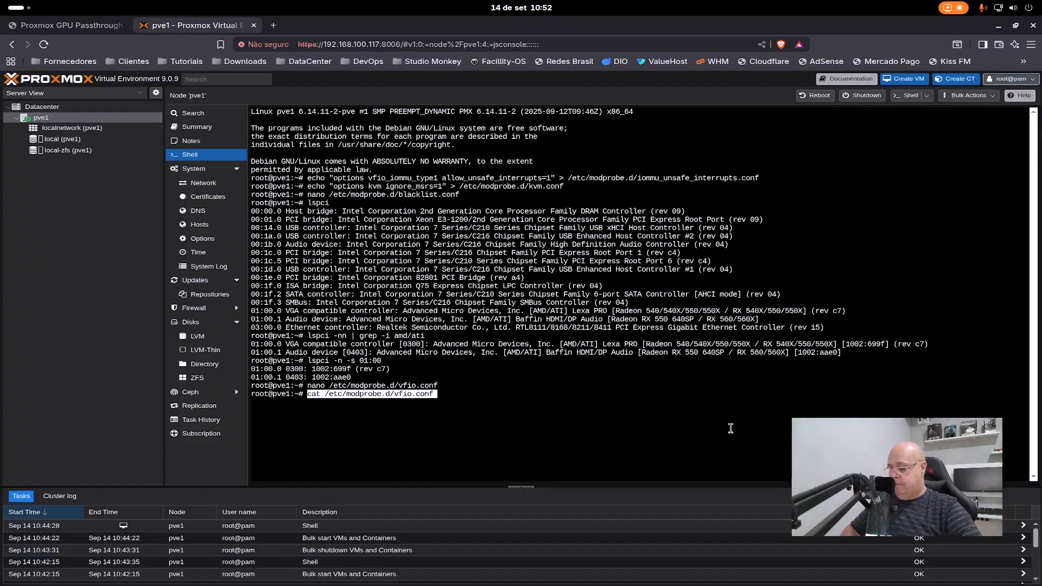
key("Return")
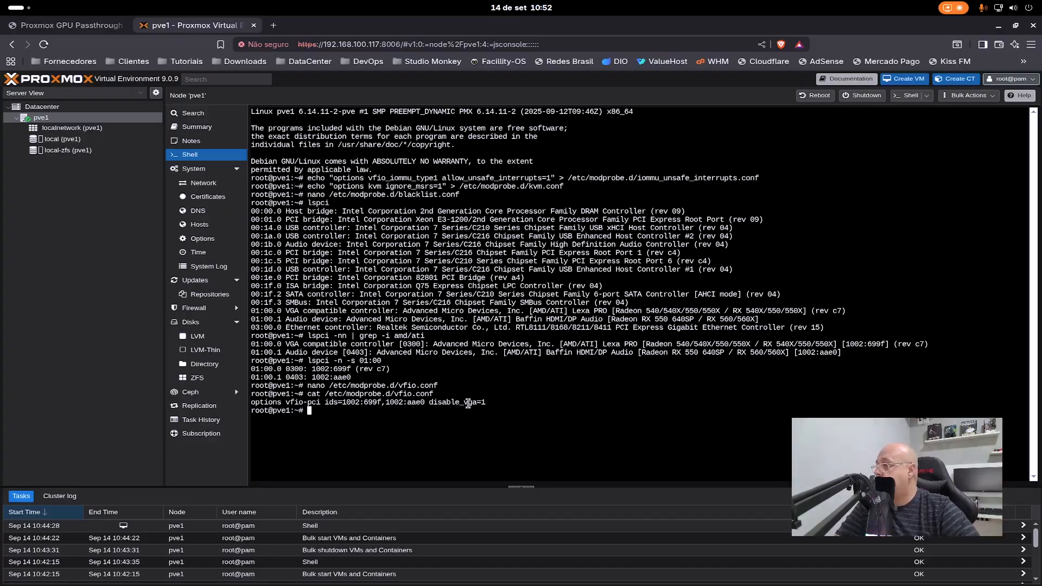
- Copy the command "update-initramfs -u" from the article and run it in the pve1 shell to rebuild the boot image
left_click(70, 25)
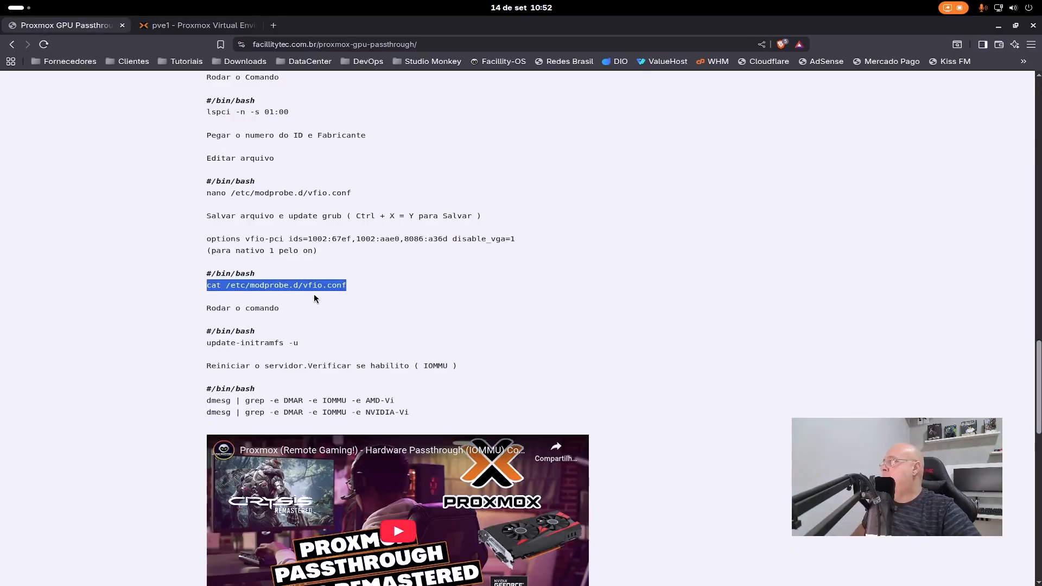
left_click_drag(298, 343, 205, 343)
left_click(307, 343)
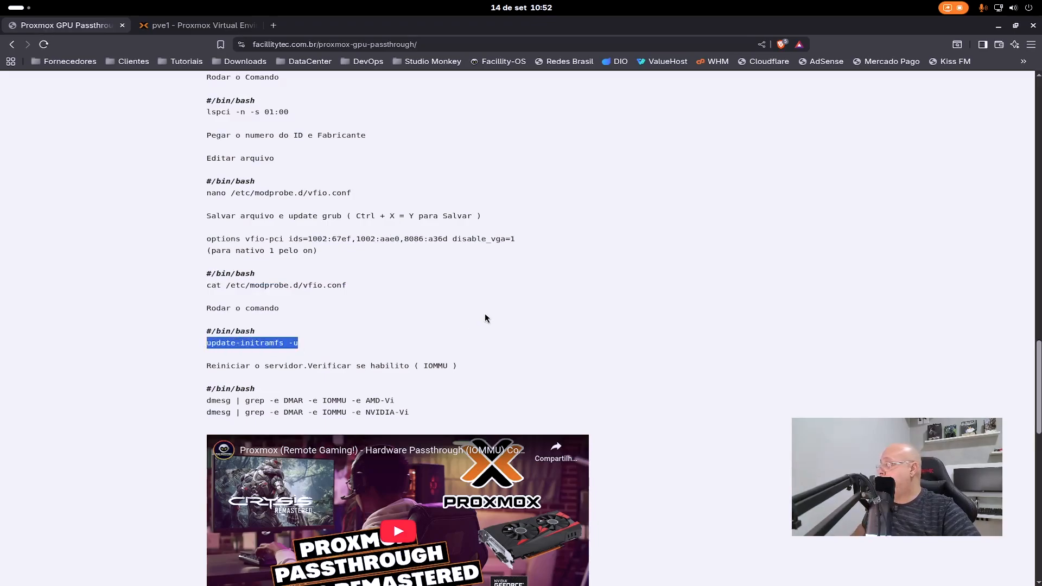
key("ctrl+Tab")
right_click(651, 392)
left_click(700, 255)
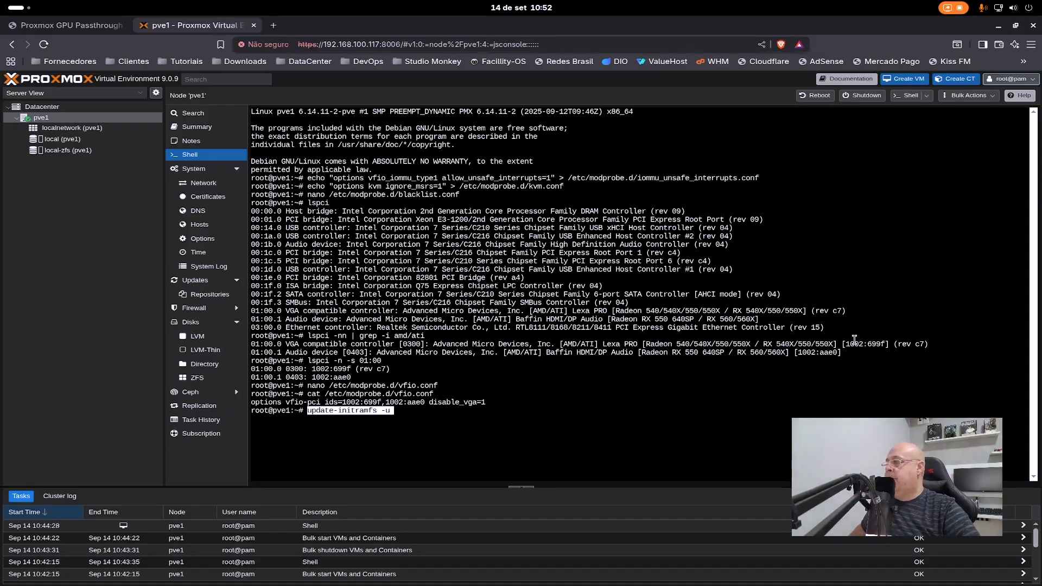
key("Return")
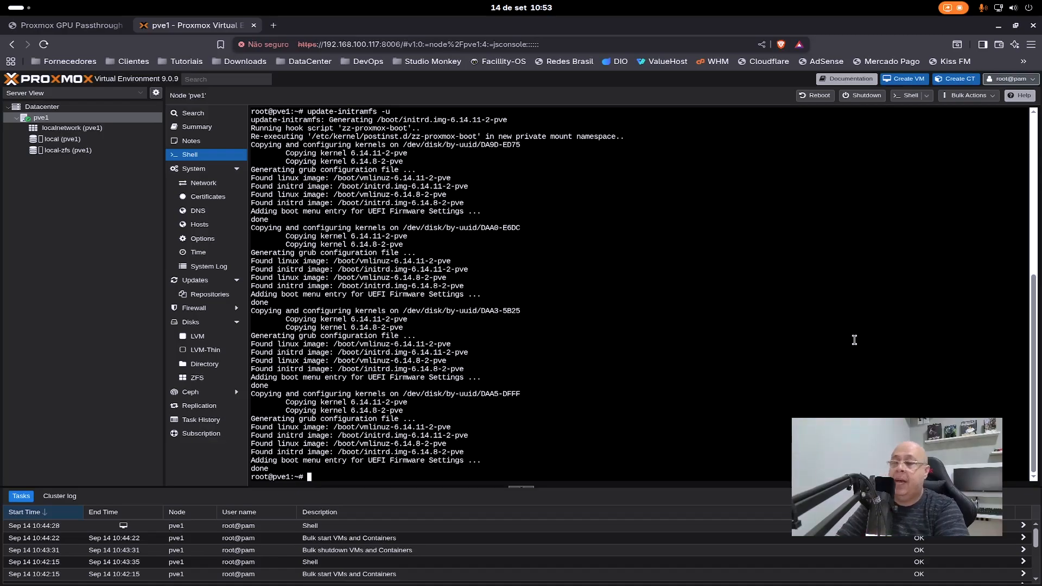
- Reboot the server with "reboot" in the pve1 shell and rerun the ping to 192.168.100.117 in the local terminal
type("reboot")
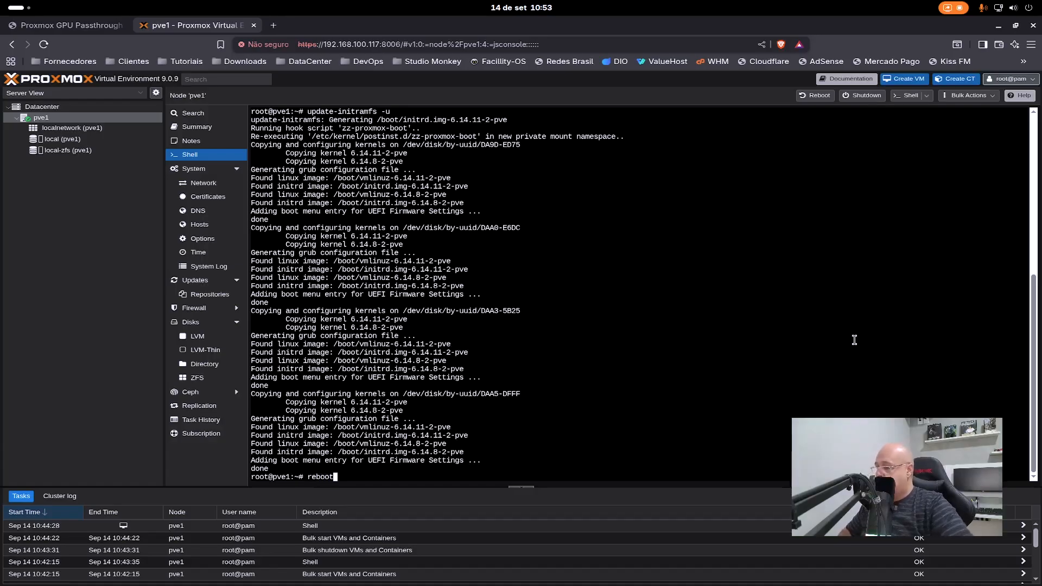
key("Return")
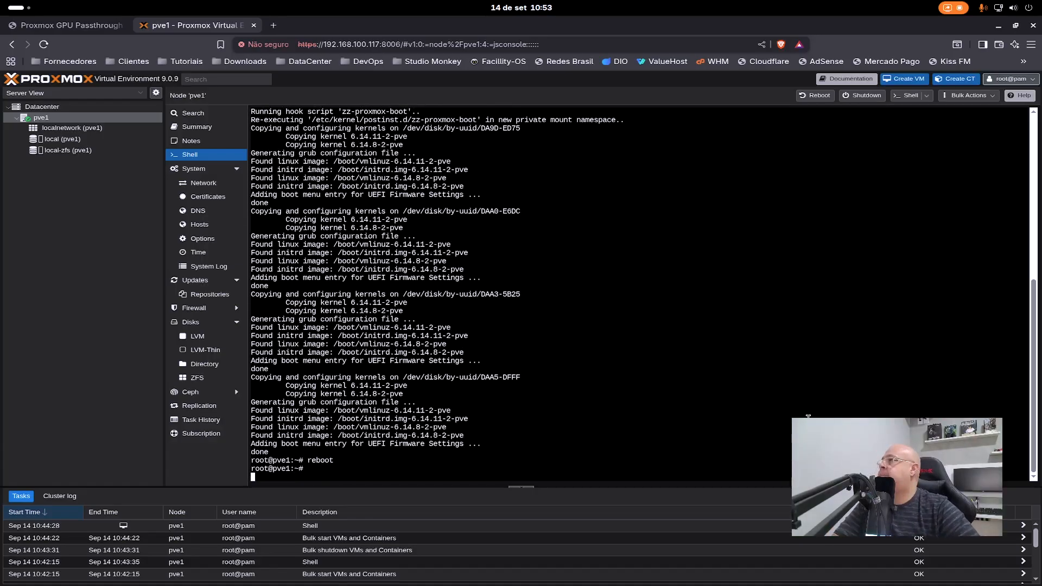
mouse_move(570, 579)
left_click(519, 568)
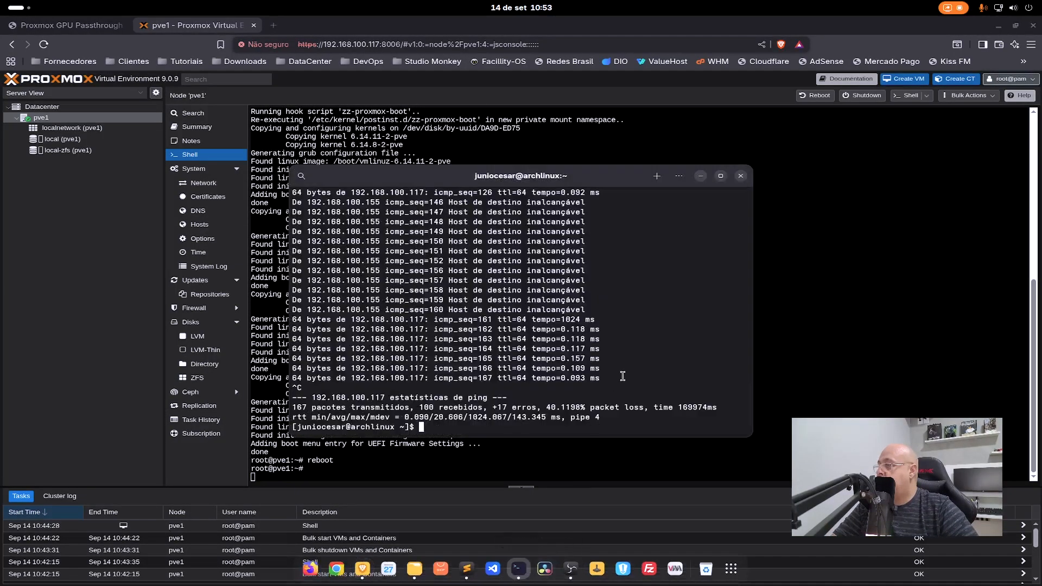
key("Up")
key("Return")
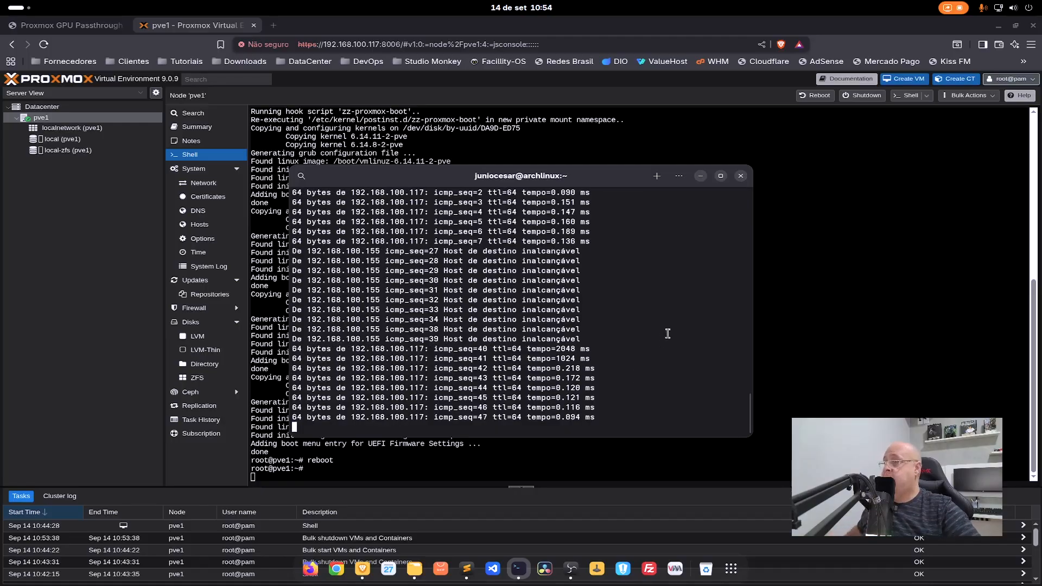
- Stop the ping in the local terminal and reload the Proxmox page in the browser to reconnect the pve1 shell
key("ctrl+c")
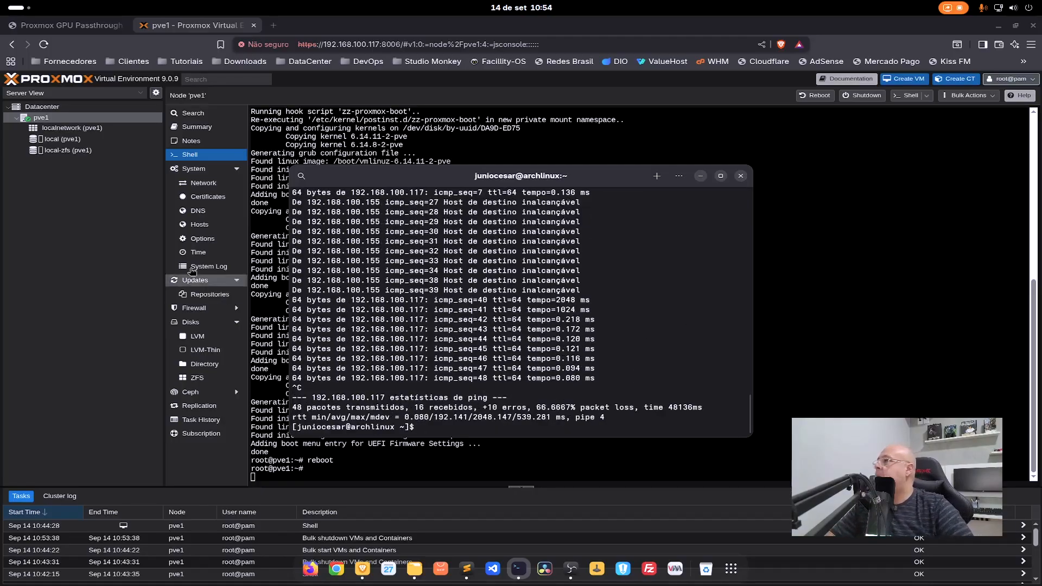
left_click(100, 204)
left_click(44, 45)
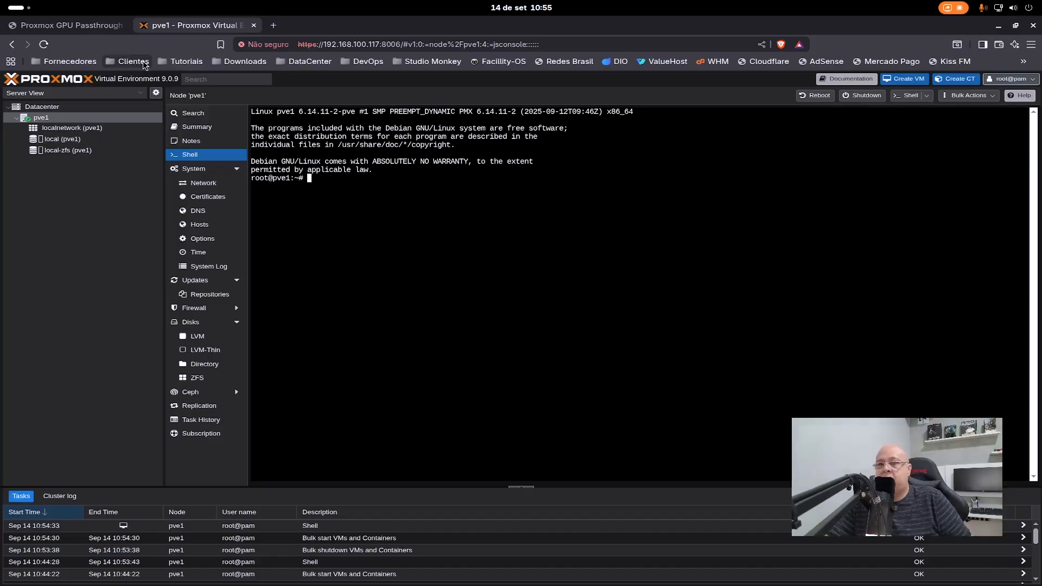
- Run the article's "dmesg | grep -e DMAR -e IOMMU -e AMD-Vi" in the pve1 shell and highlight the output's IOMMU status line
left_click(91, 27)
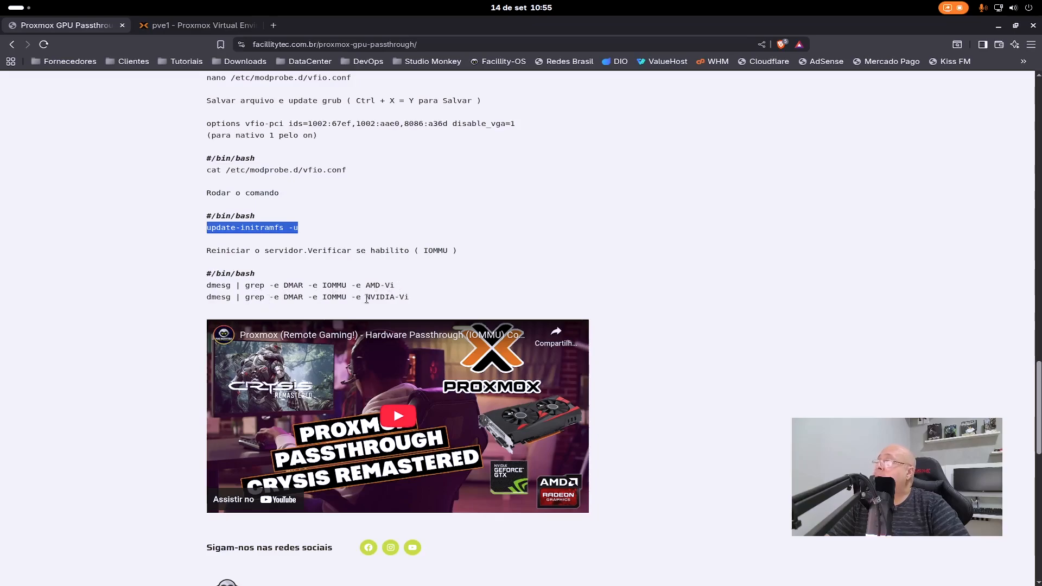
left_click_drag(400, 286, 205, 286)
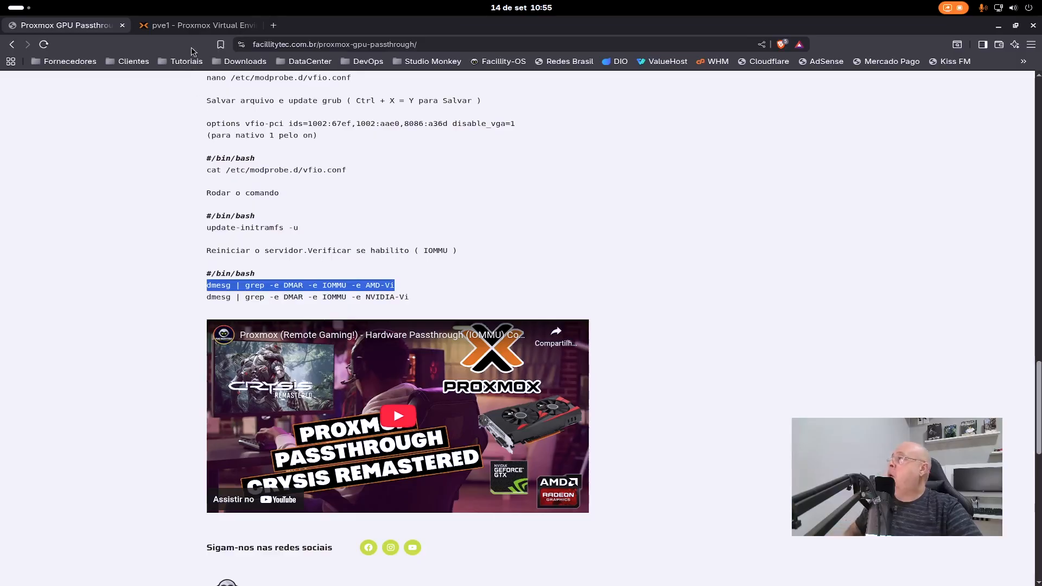
left_click(196, 25)
right_click(505, 227)
left_click(608, 306)
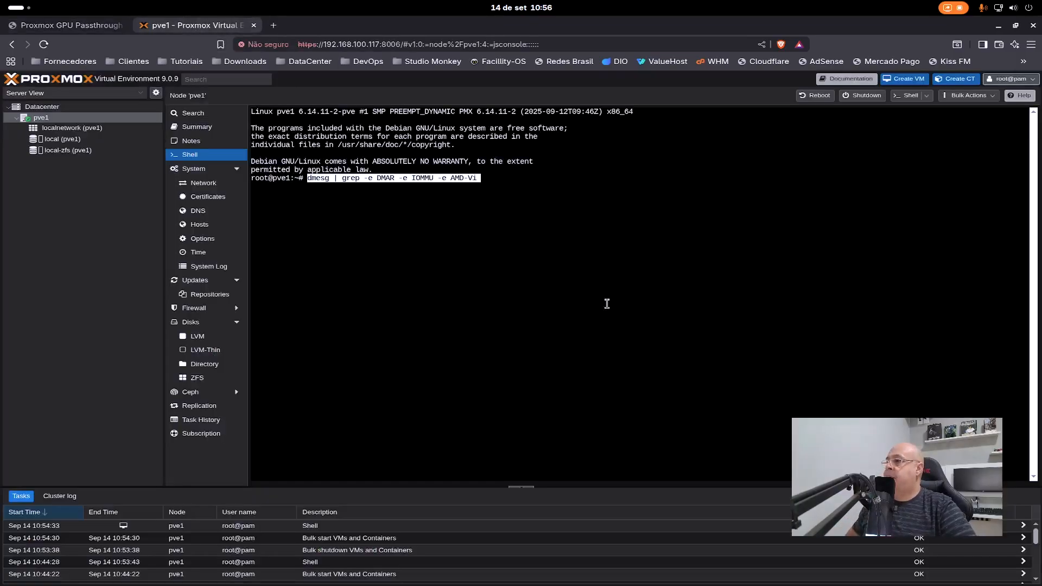
key("Return")
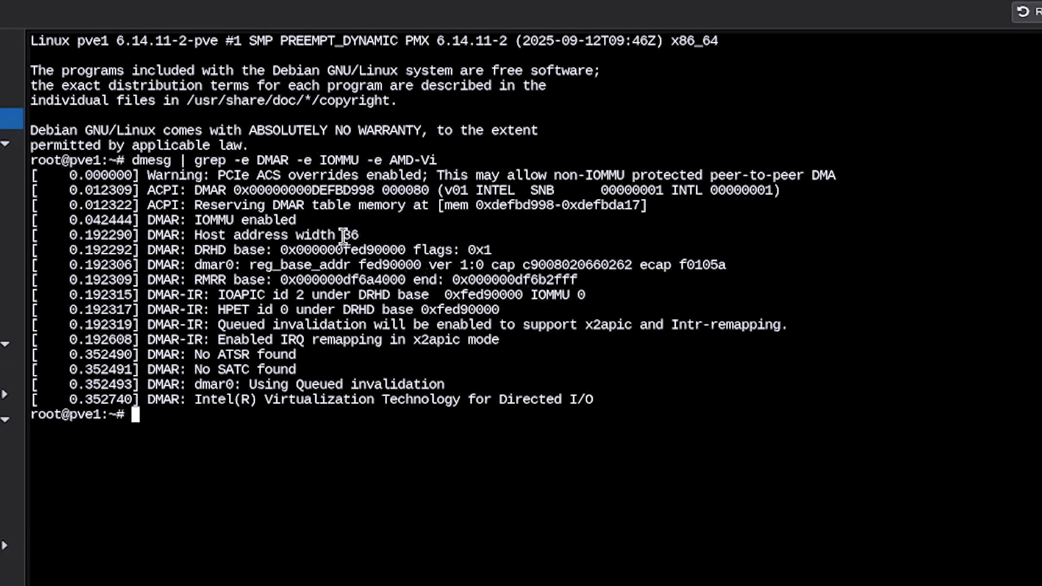
left_click_drag(333, 249, 61, 222)
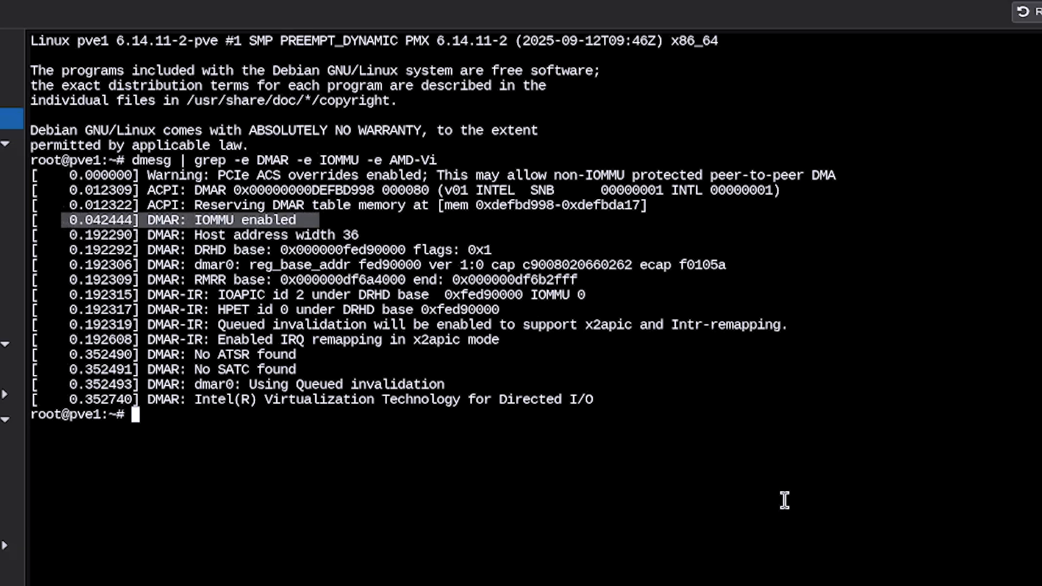